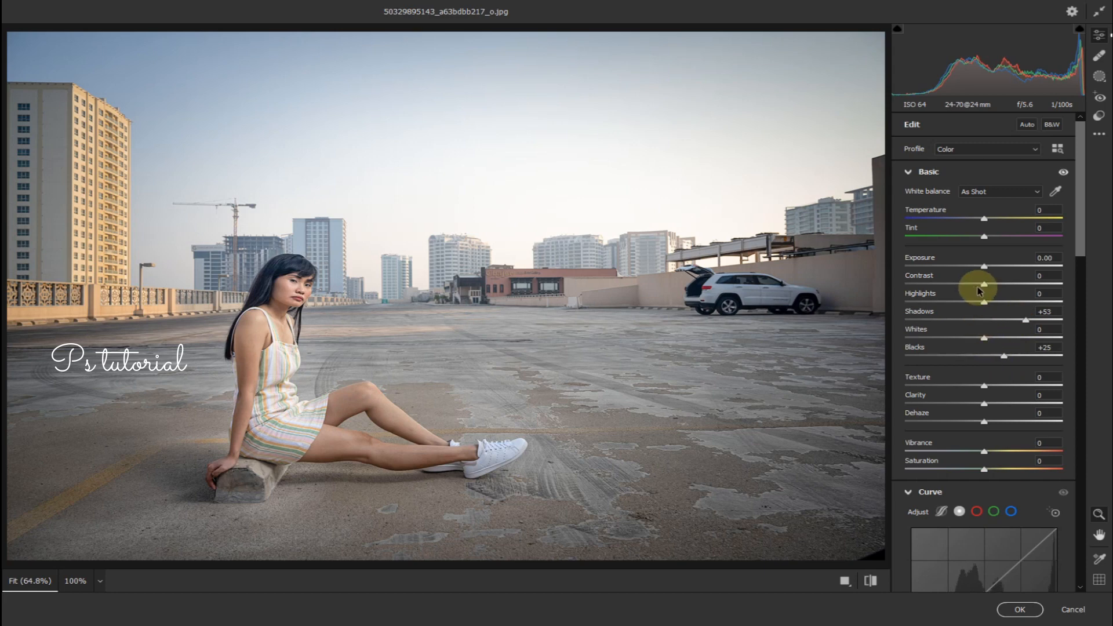
In Camera Raw, lower Highlights to -11, add a linear gradient mask from the right edge to mid-image with Whites +57, and apply.
drag(976, 305, 974, 302)
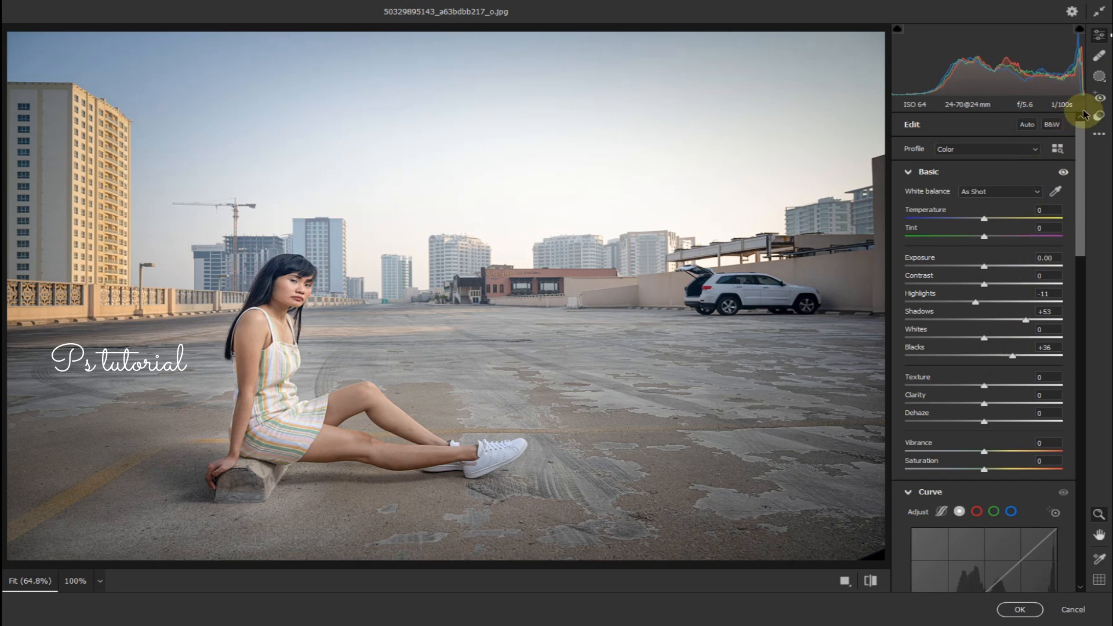
click(1099, 76)
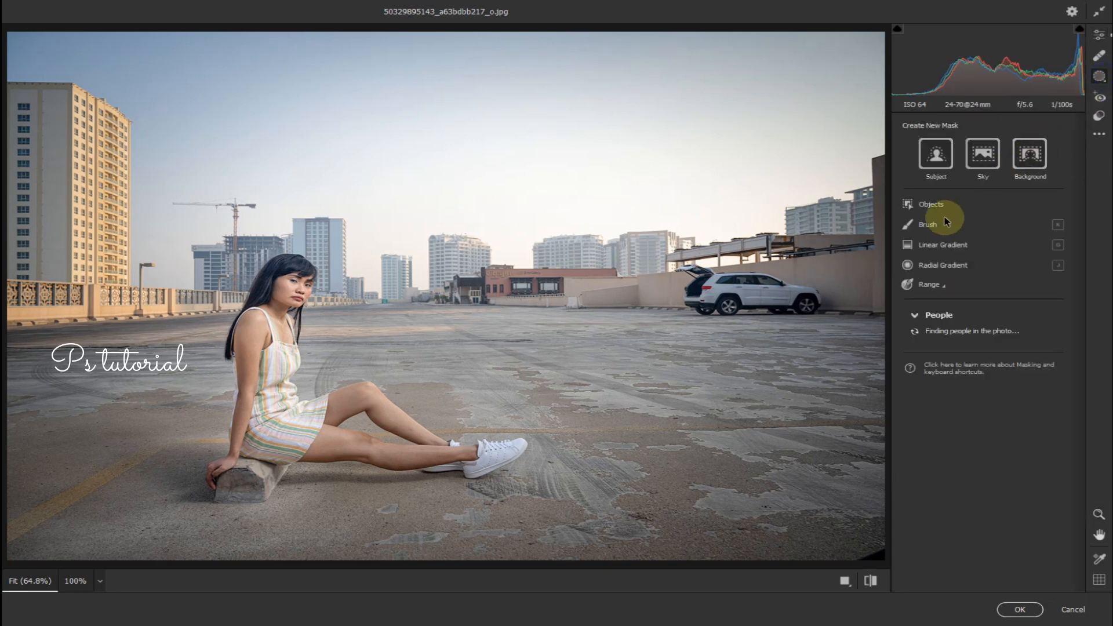
click(927, 244)
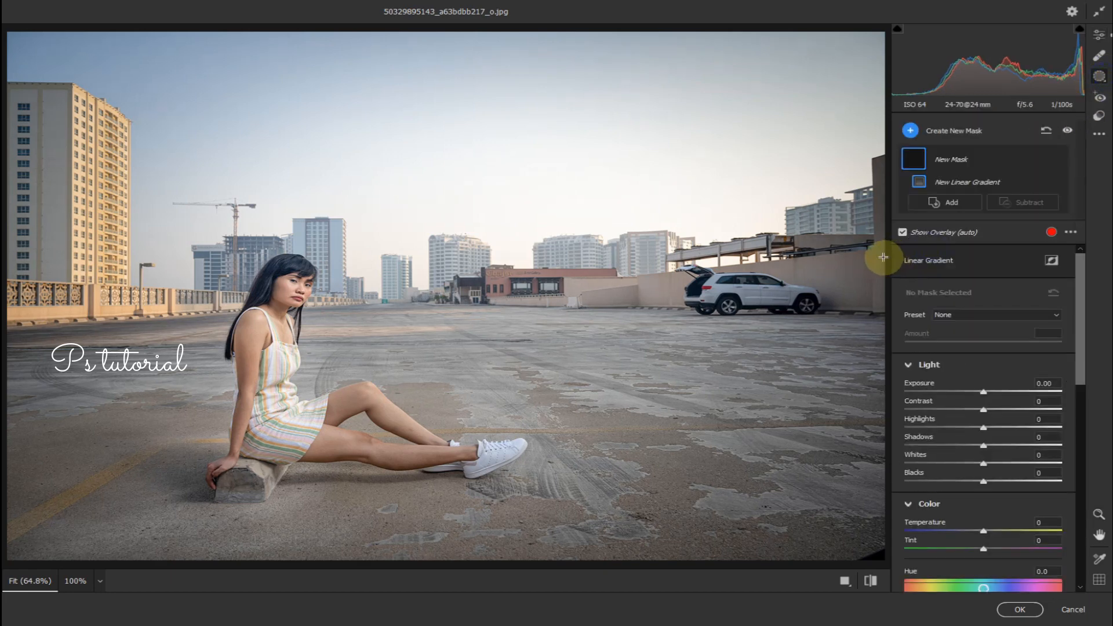
drag(884, 257, 555, 257)
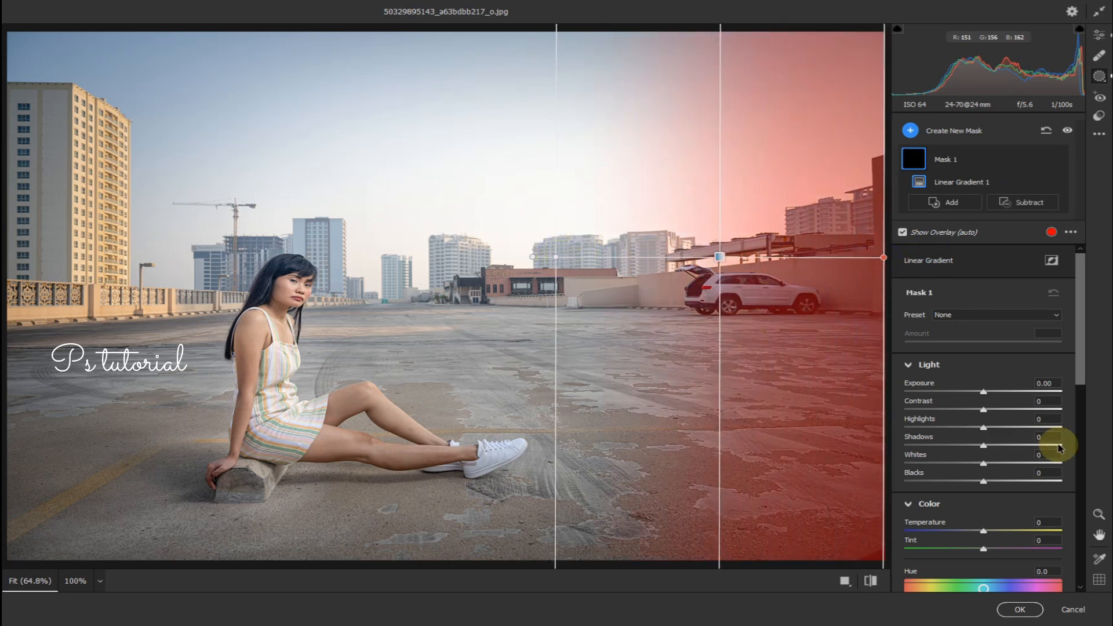
drag(984, 462, 1031, 471)
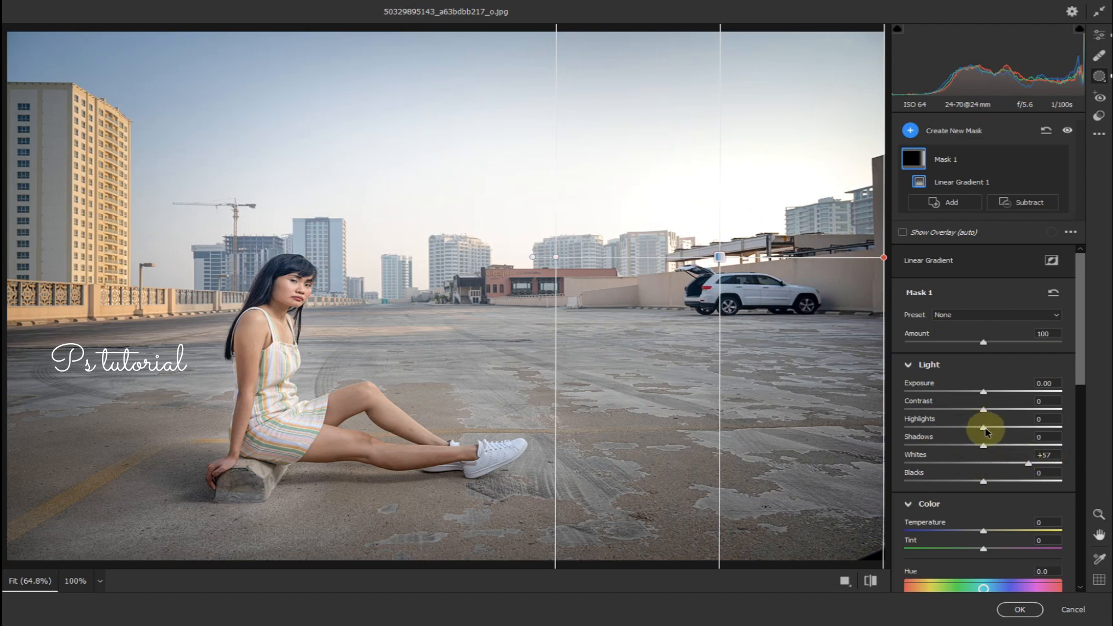
click(1020, 609)
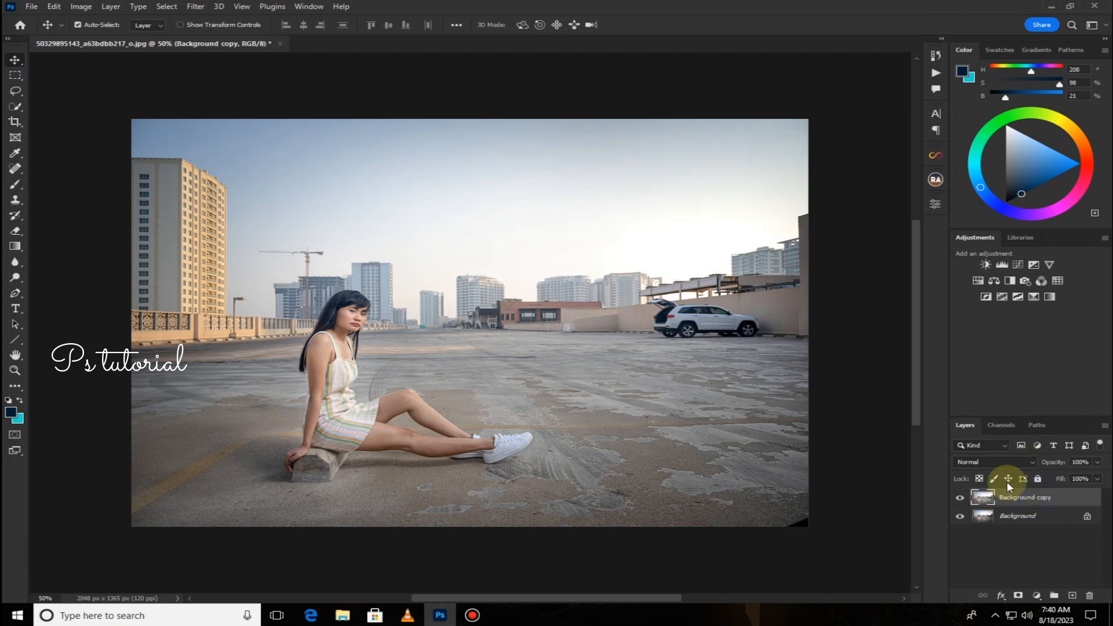
Replace the sky with the default cloudy sky using Sky Replacement, setting Brightness to 60.
click(53, 6)
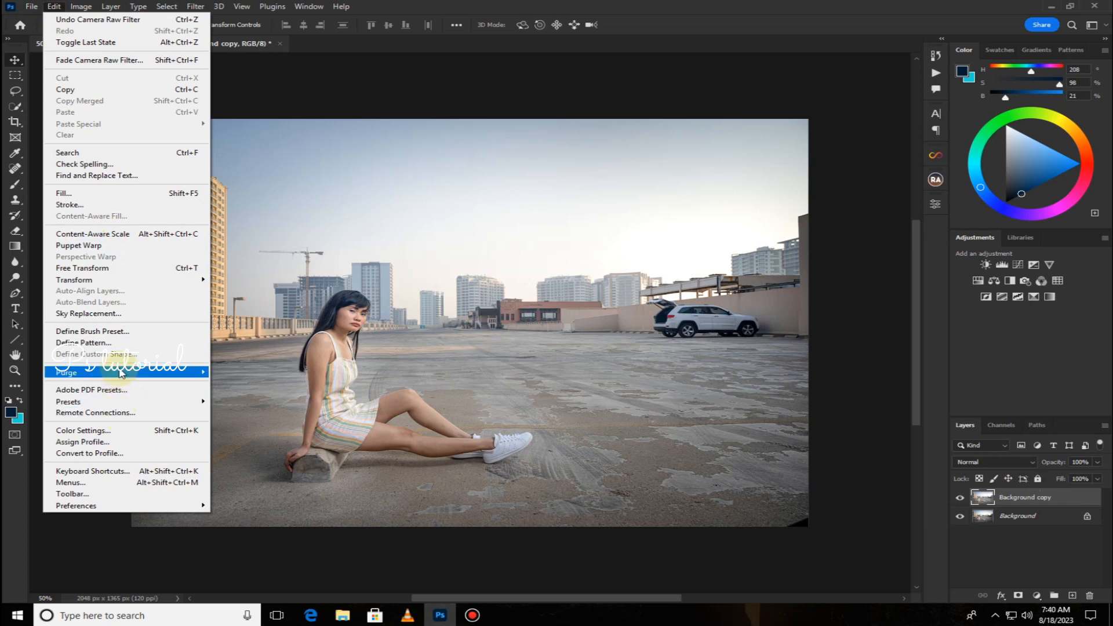
click(105, 314)
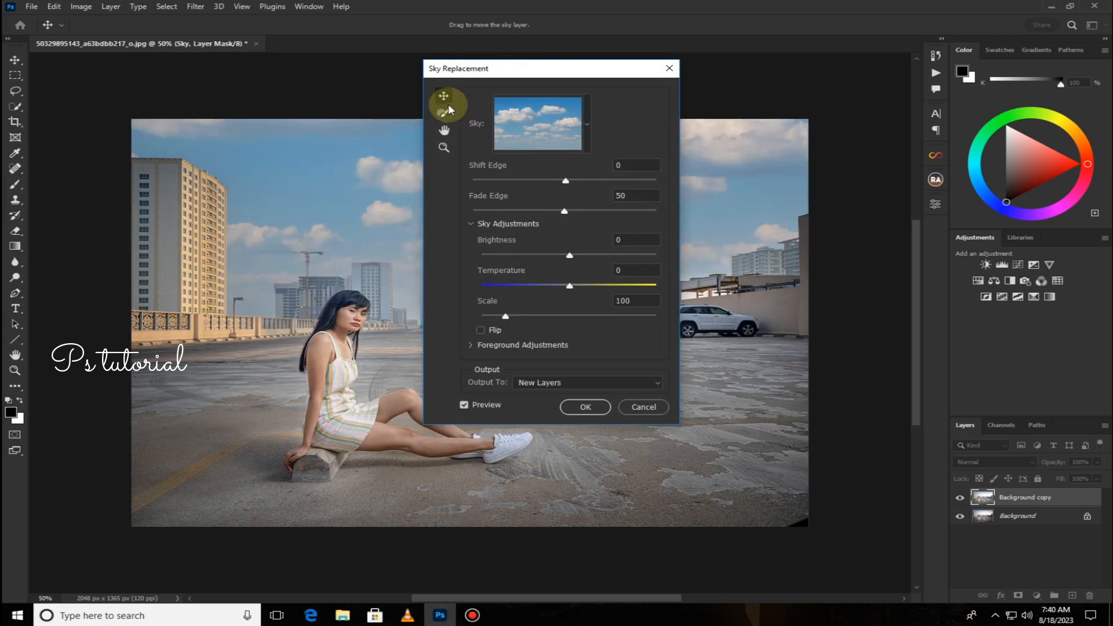
drag(522, 60, 980, 83)
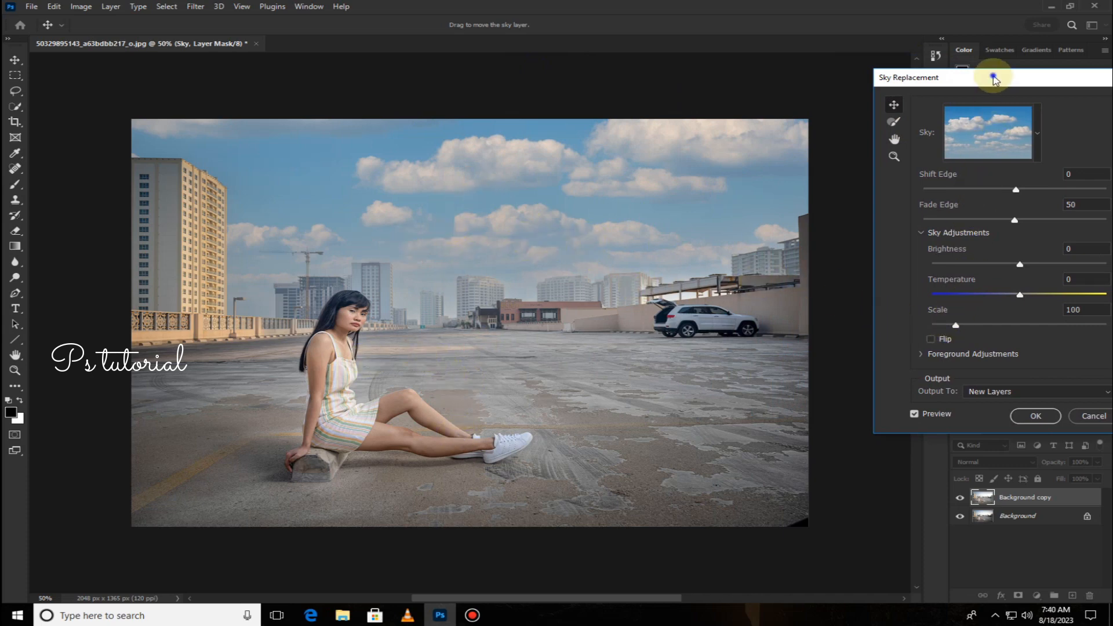
drag(991, 75, 876, 79)
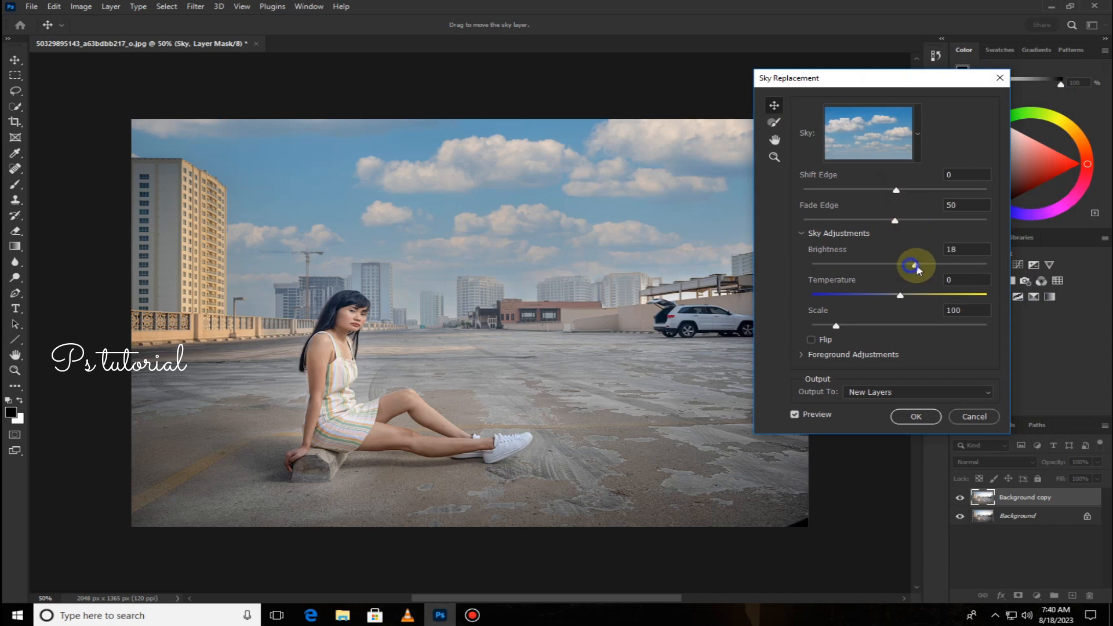
drag(916, 269, 928, 268)
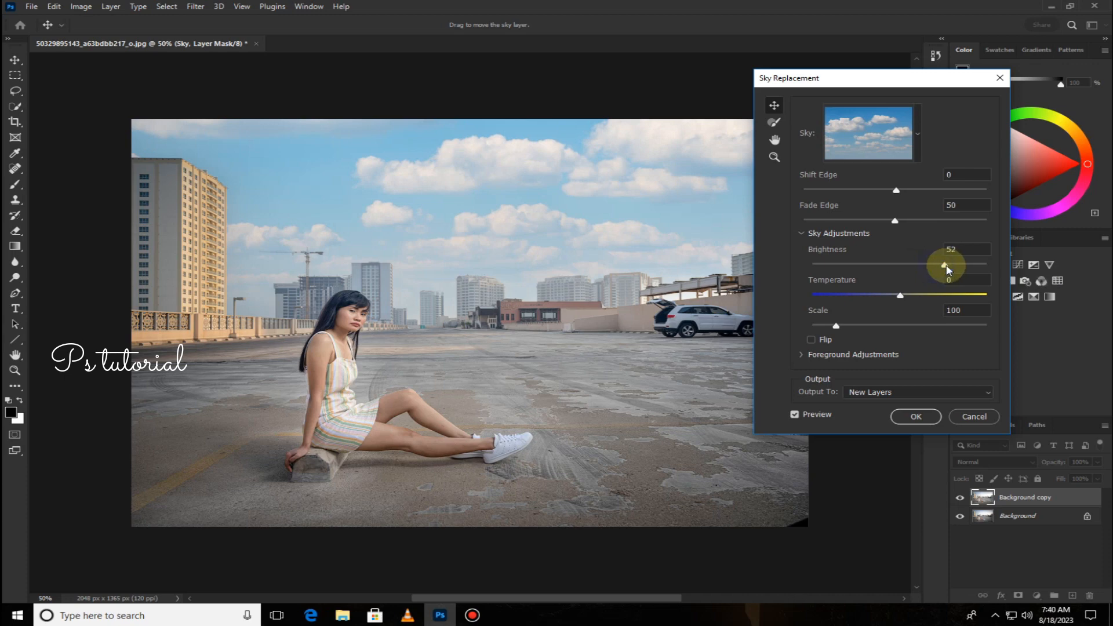
drag(948, 269, 960, 269)
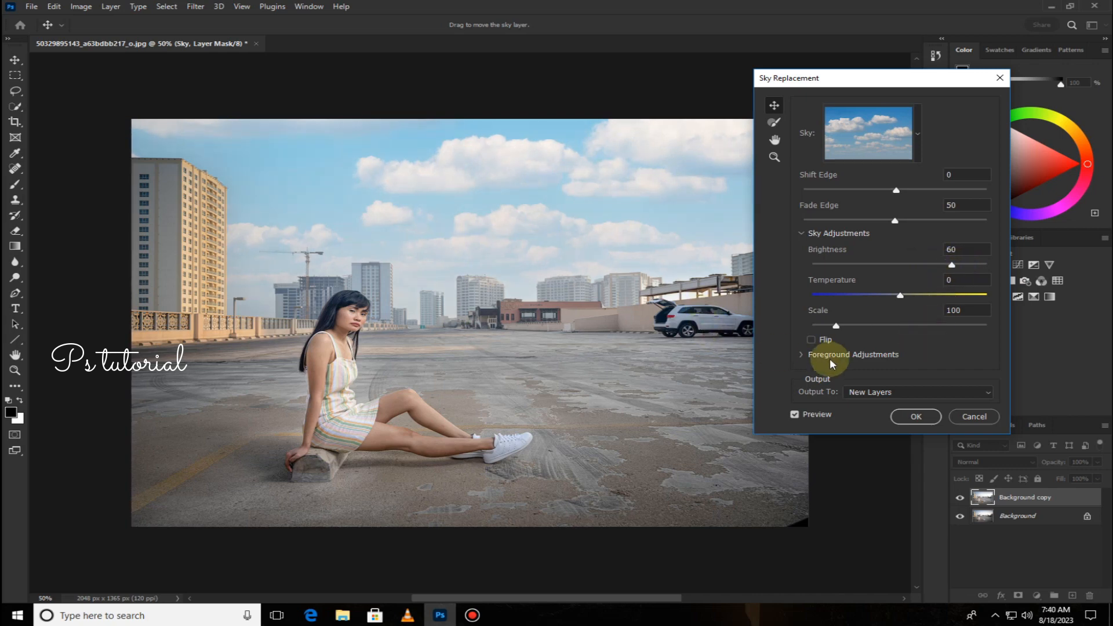
click(912, 418)
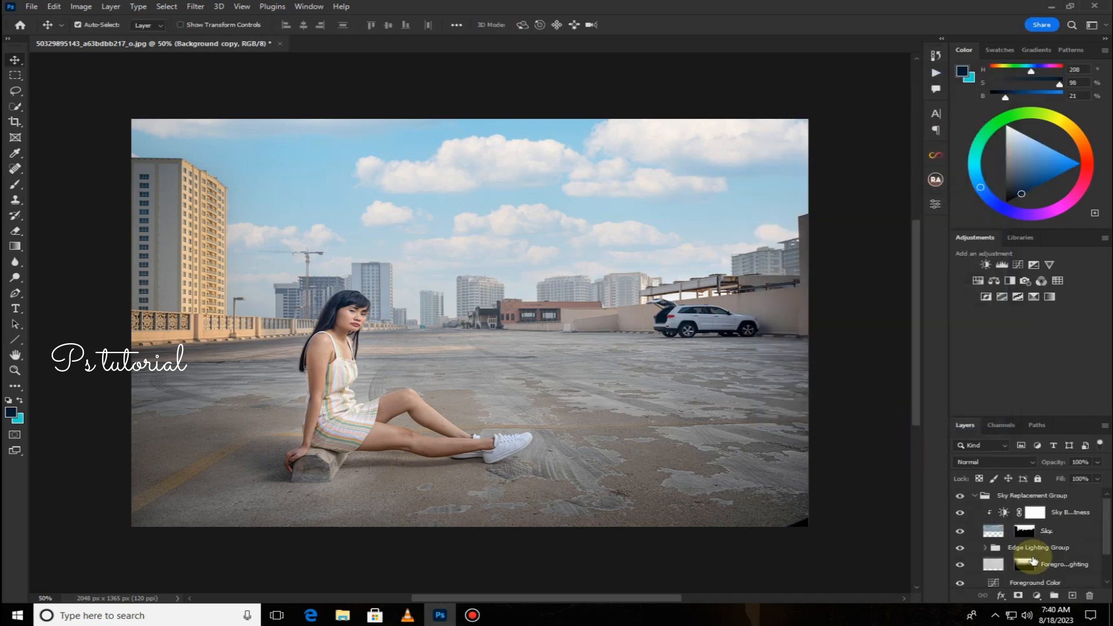
Merge the sky replacement group and visible layers into a single layer.
click(975, 497)
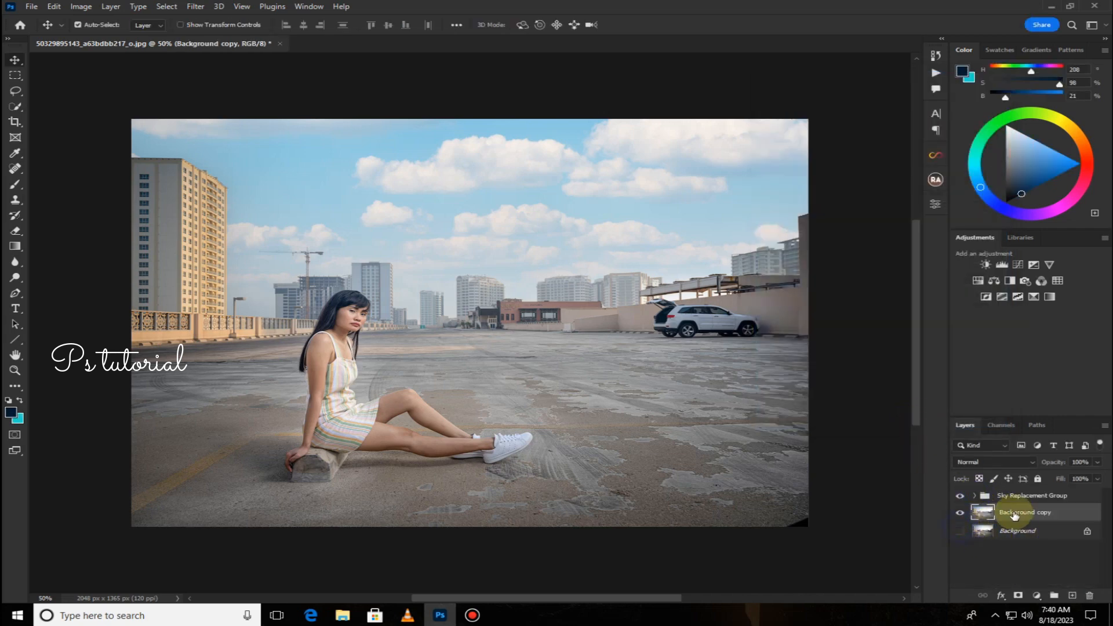
right_click(1018, 515)
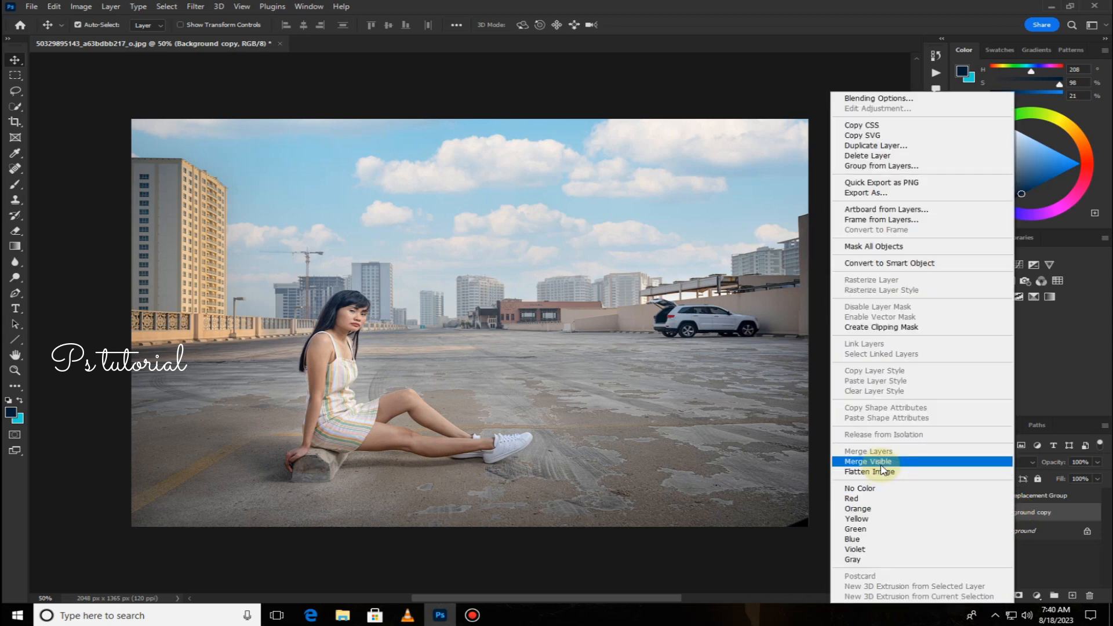
click(881, 463)
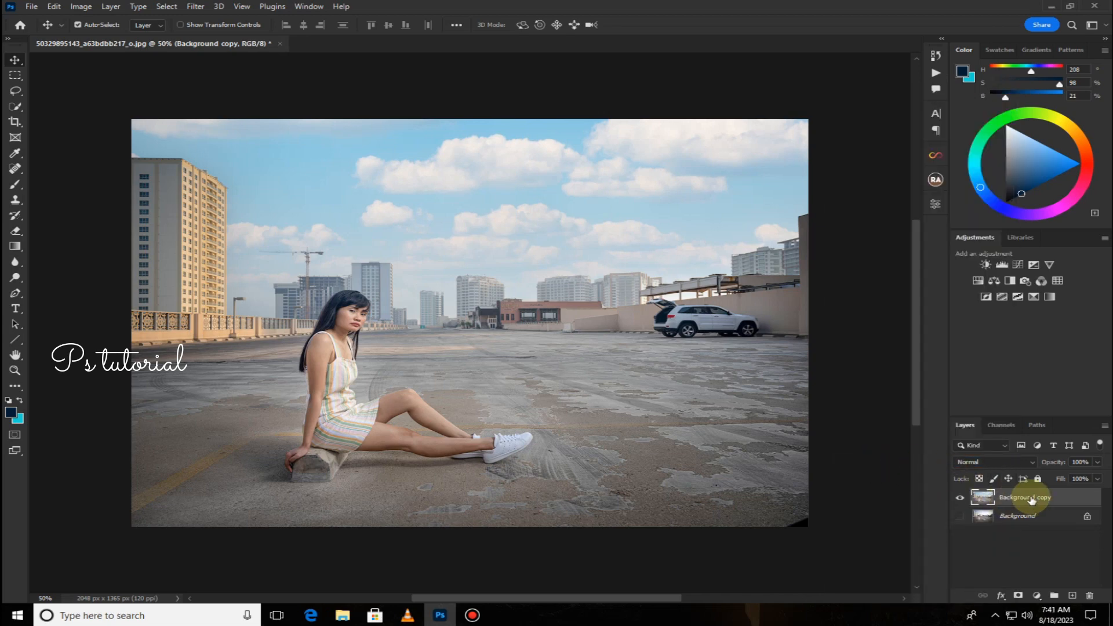
Duplicate the layer and, in Camera Raw Filter, raise the Blue saturation in Color Mixer to +61.
drag(1066, 502, 1073, 596)
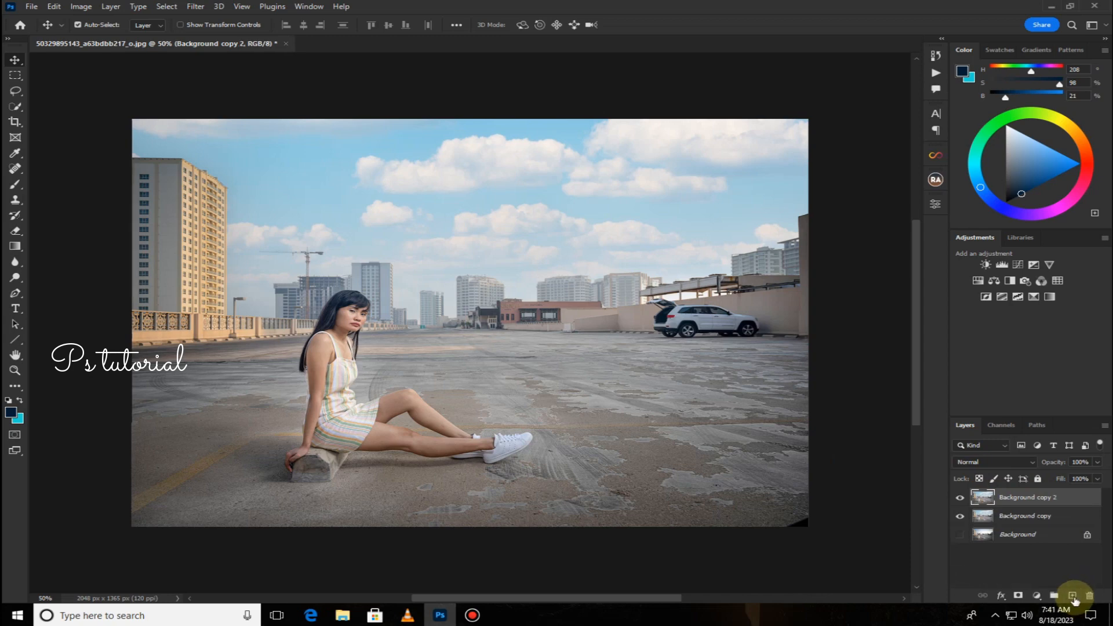
click(195, 7)
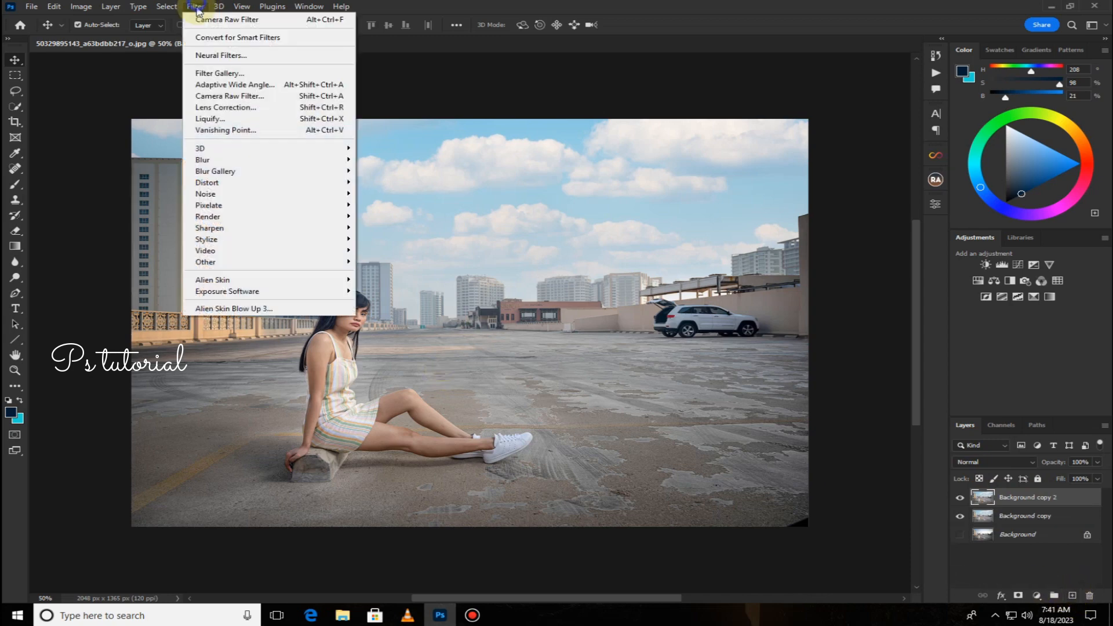
click(214, 96)
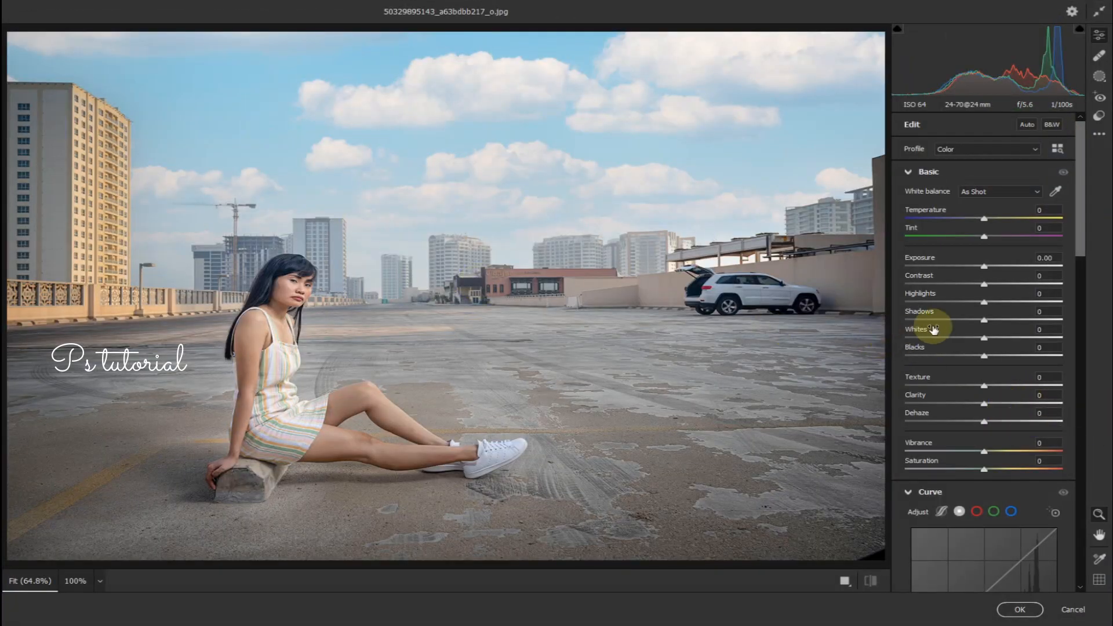
scroll(982, 337, down, 10)
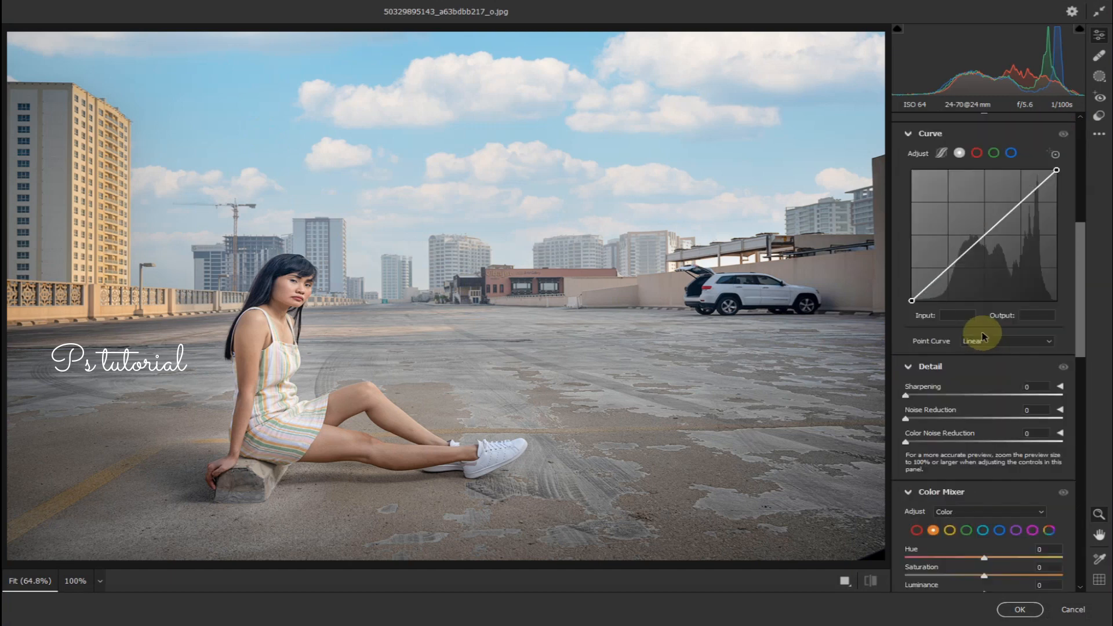
click(999, 458)
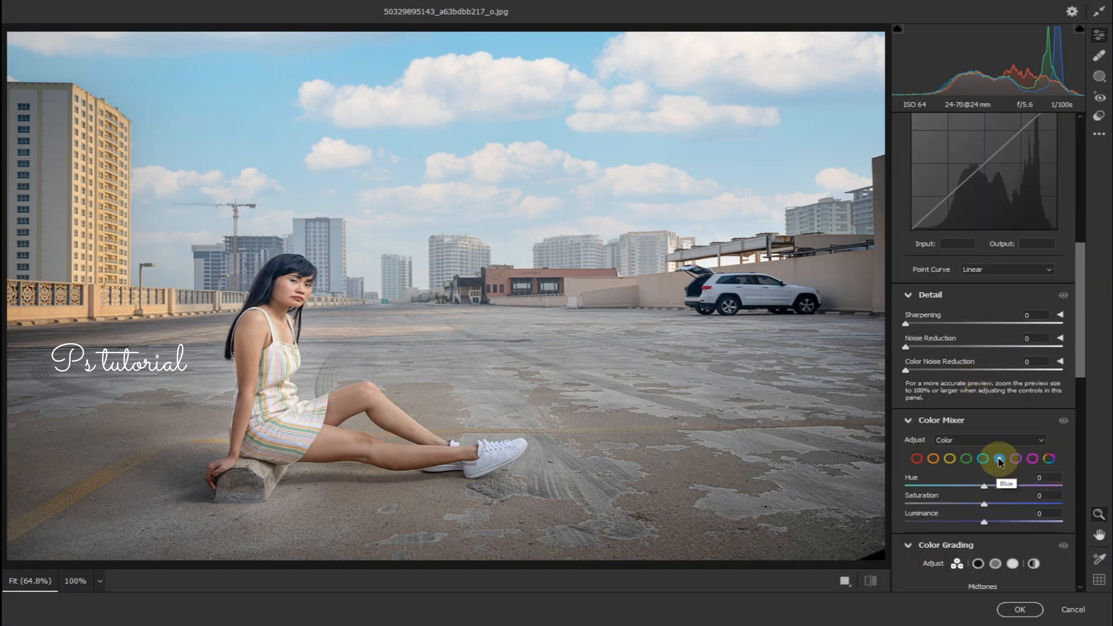
drag(988, 508, 1034, 515)
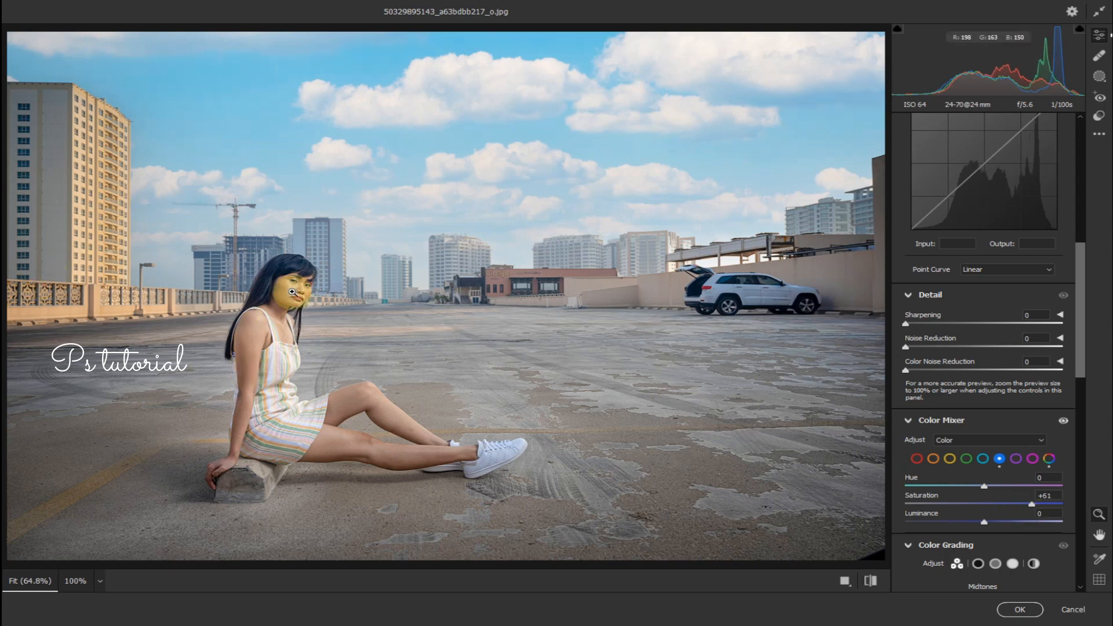
click(1019, 610)
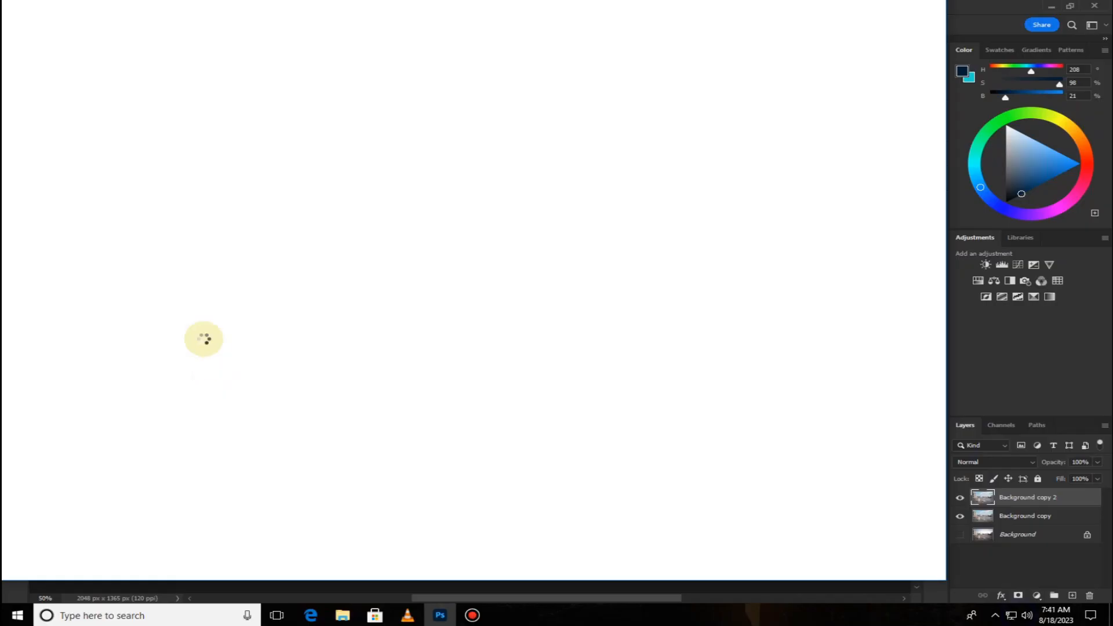
Merge the adjusted copy down into Background copy and duplicate that layer twice.
right_click(1055, 498)
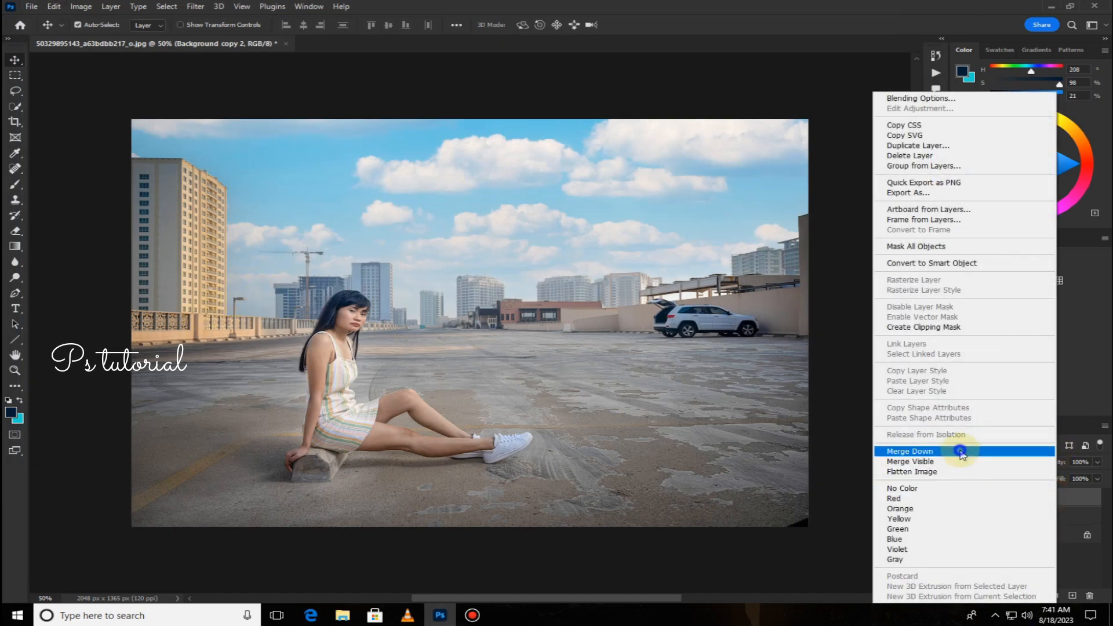
click(961, 452)
click(961, 516)
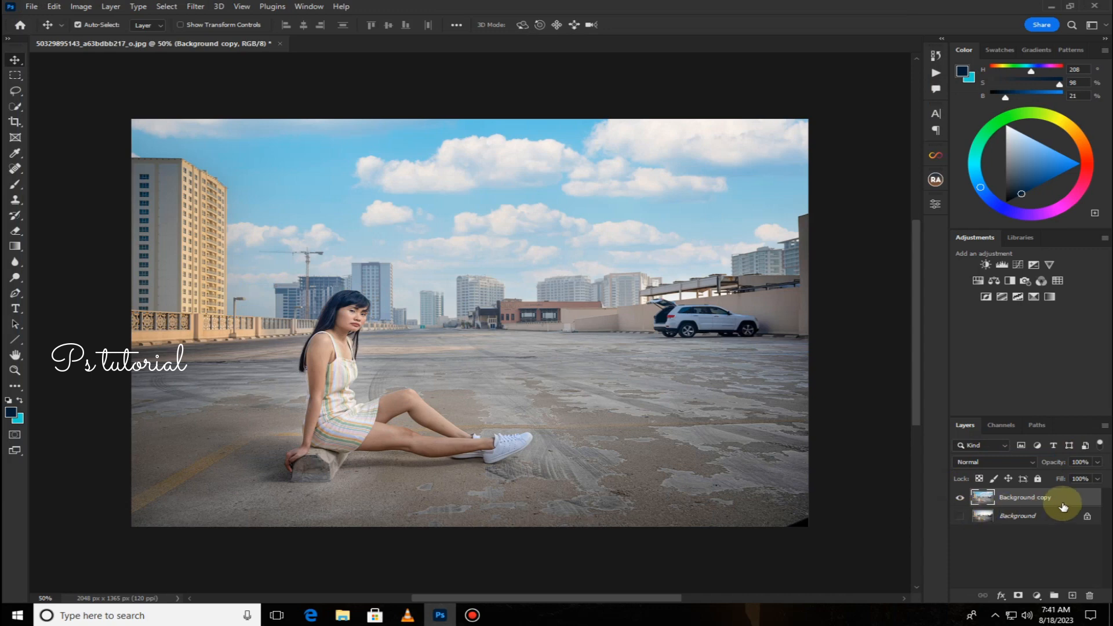
drag(1064, 504, 1073, 595)
drag(1072, 507, 1073, 595)
Apply a Gaussian Blur with a 1.5 pixel radius to Background copy 2.
click(1022, 517)
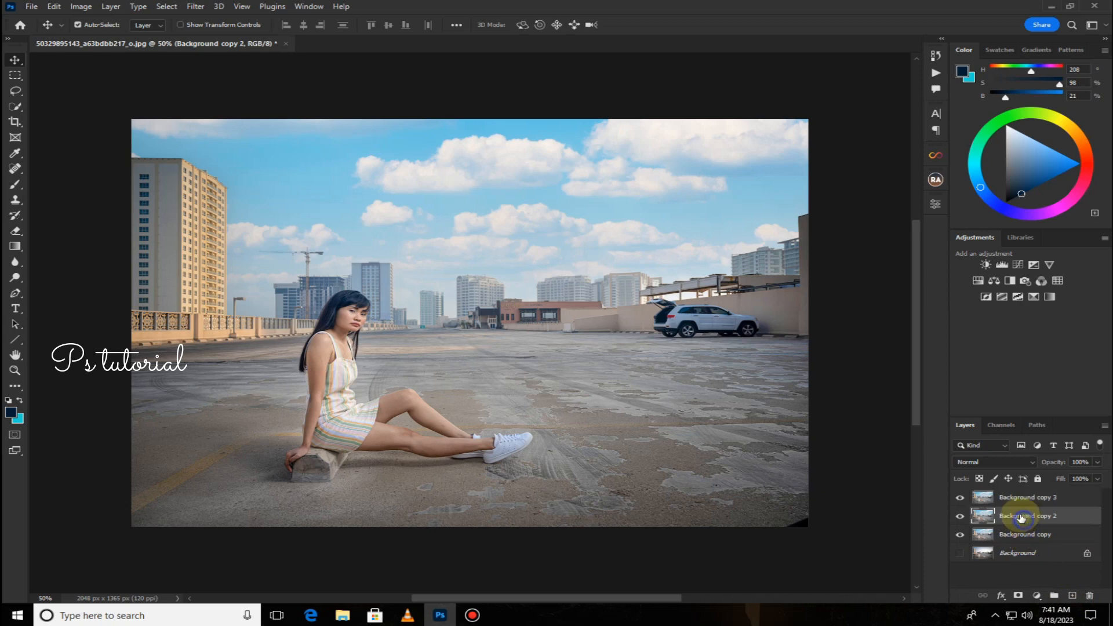
click(204, 6)
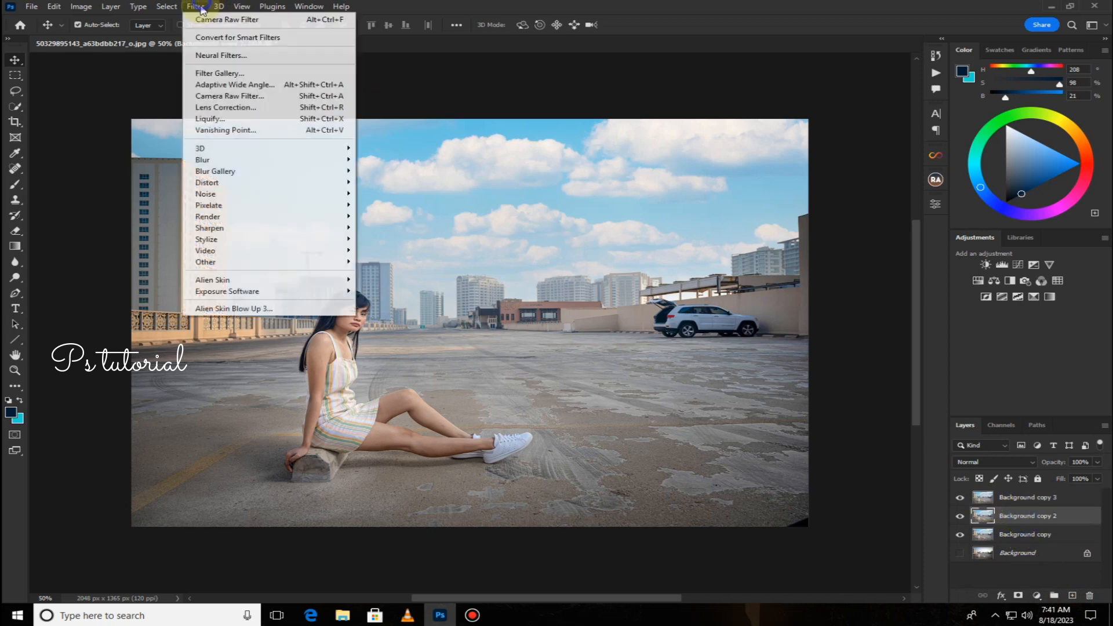
click(226, 160)
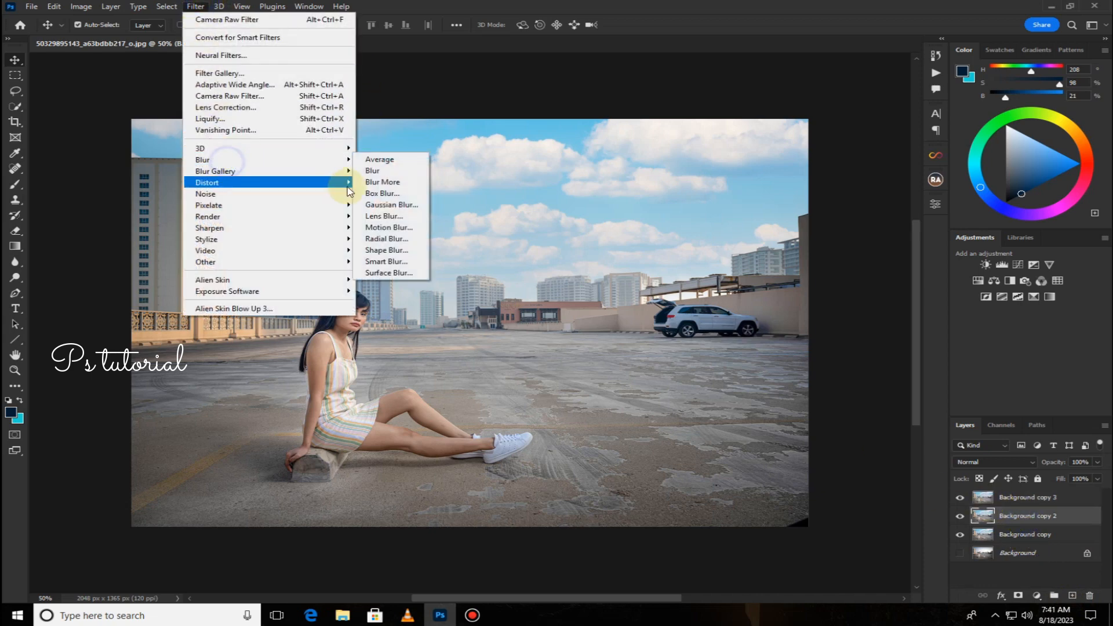
click(392, 205)
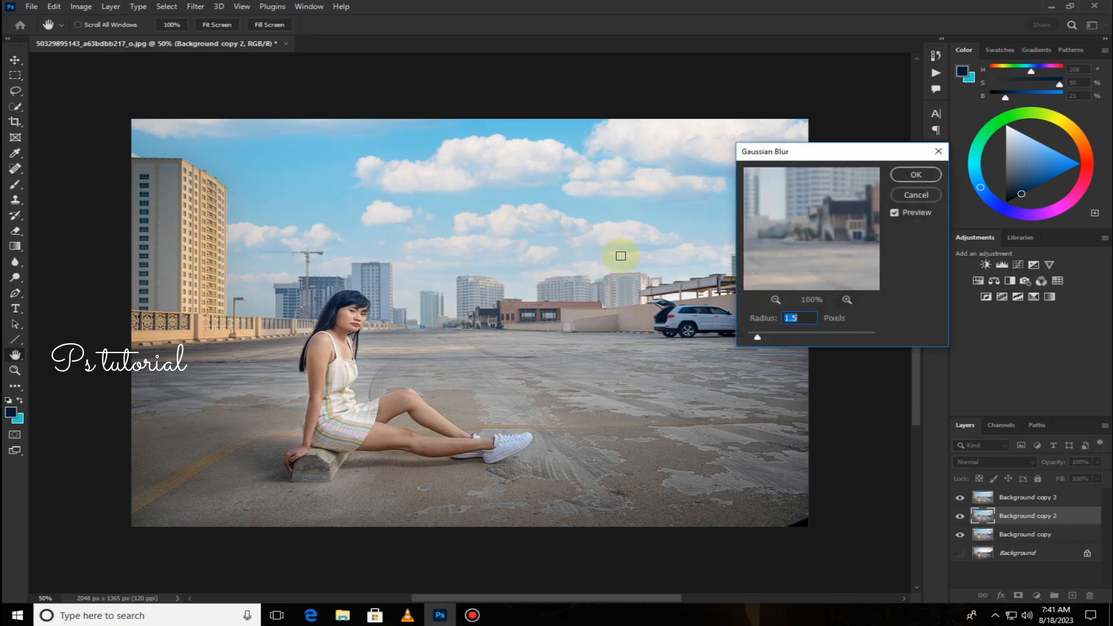
click(910, 175)
On Background copy 3, use Apply Image with Background copy 2 as the source layer and Subtract blending.
click(1005, 498)
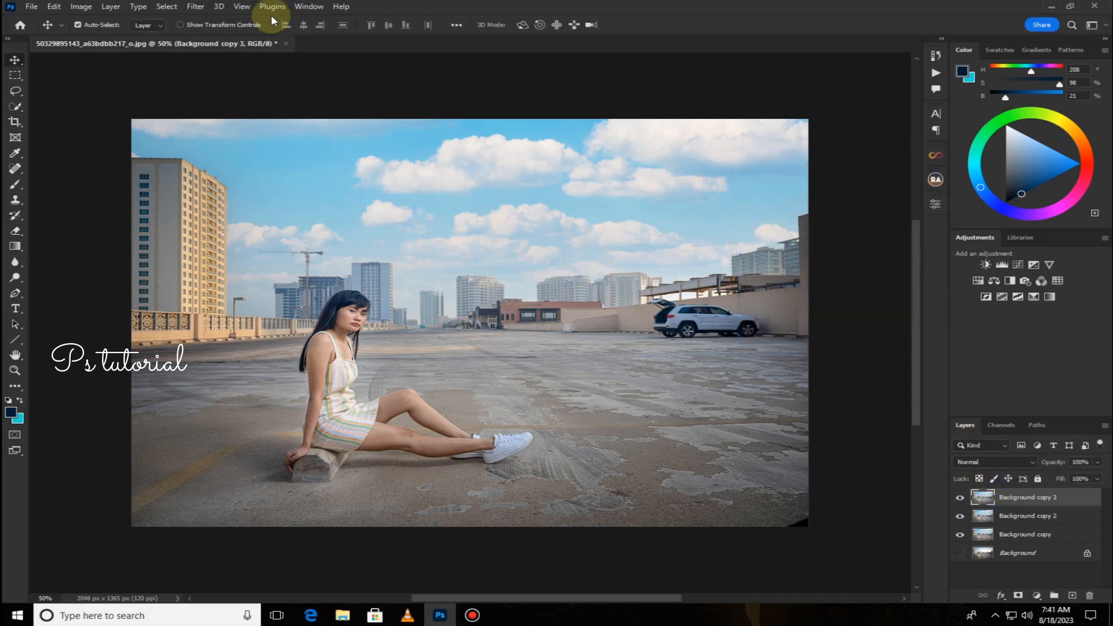
click(81, 6)
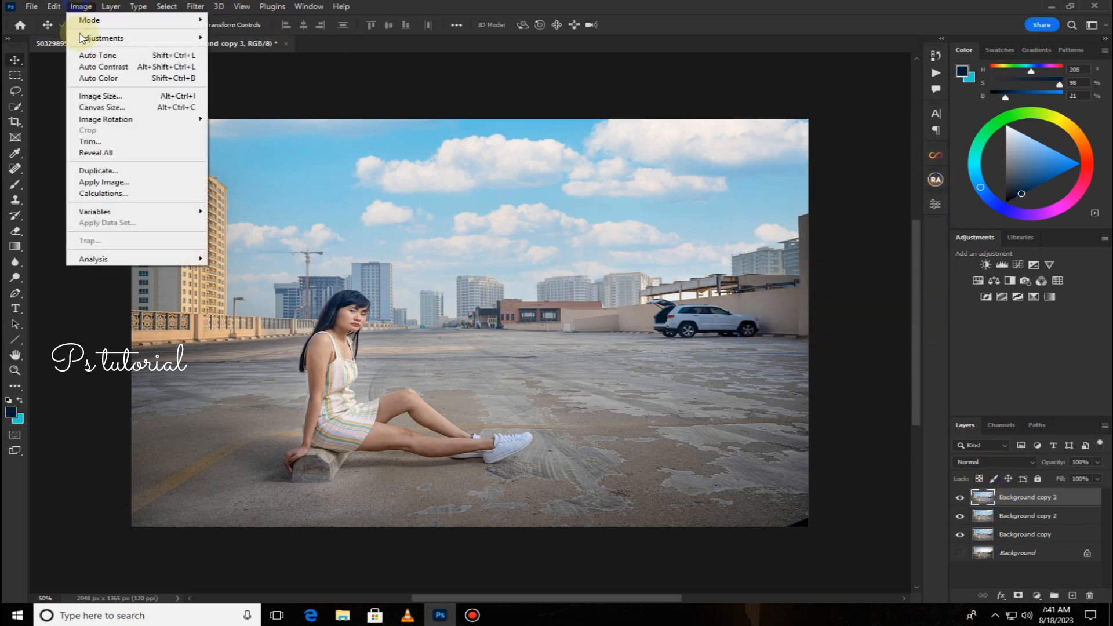
click(108, 183)
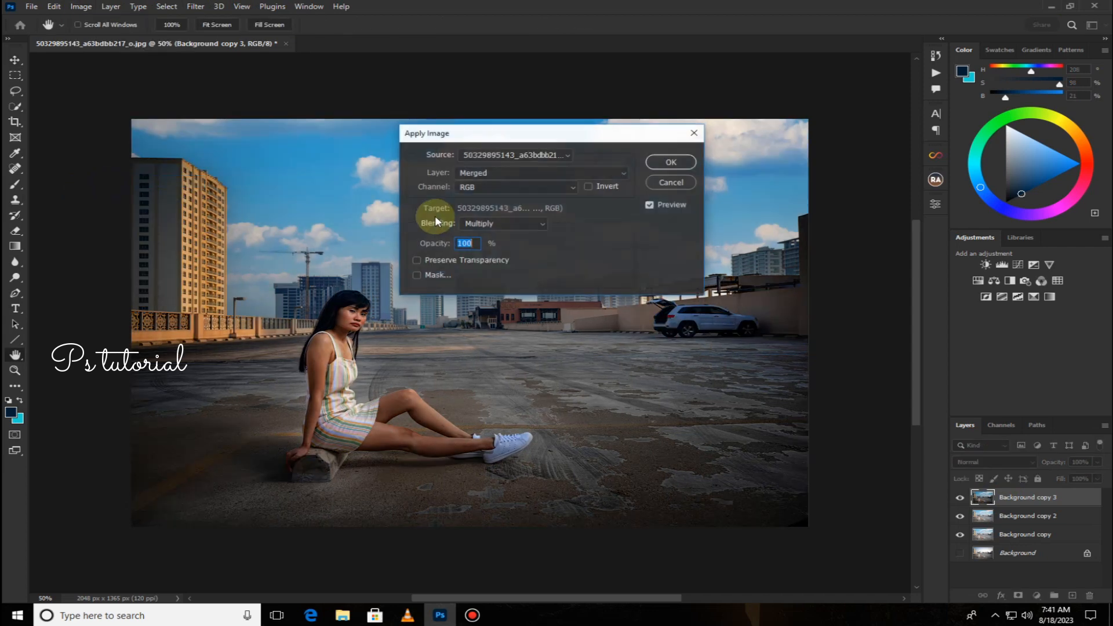
click(558, 174)
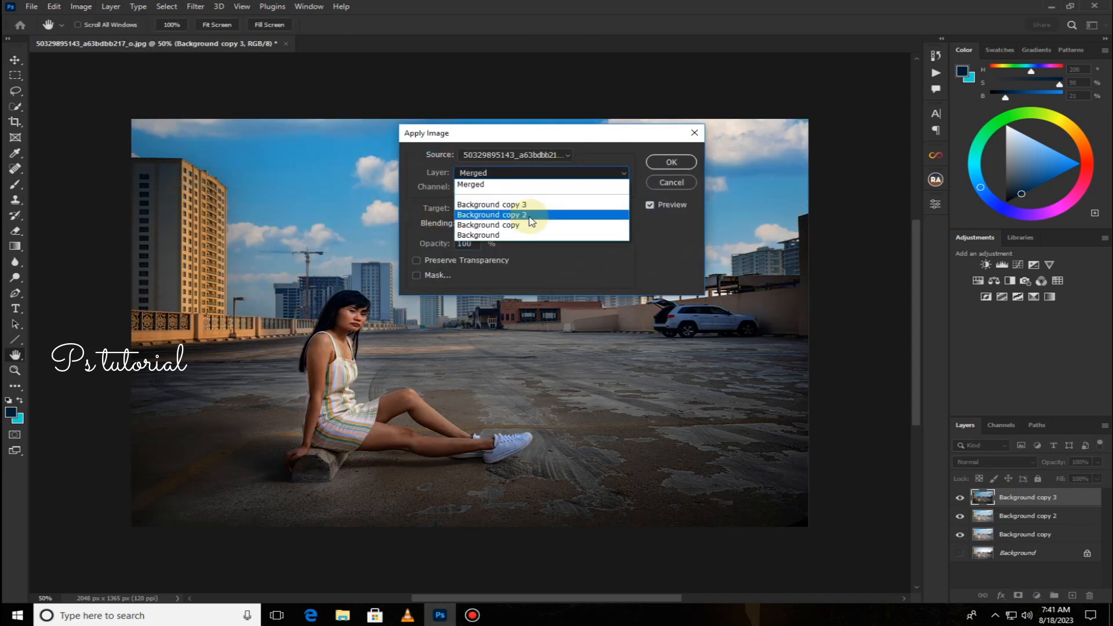
click(528, 215)
click(537, 224)
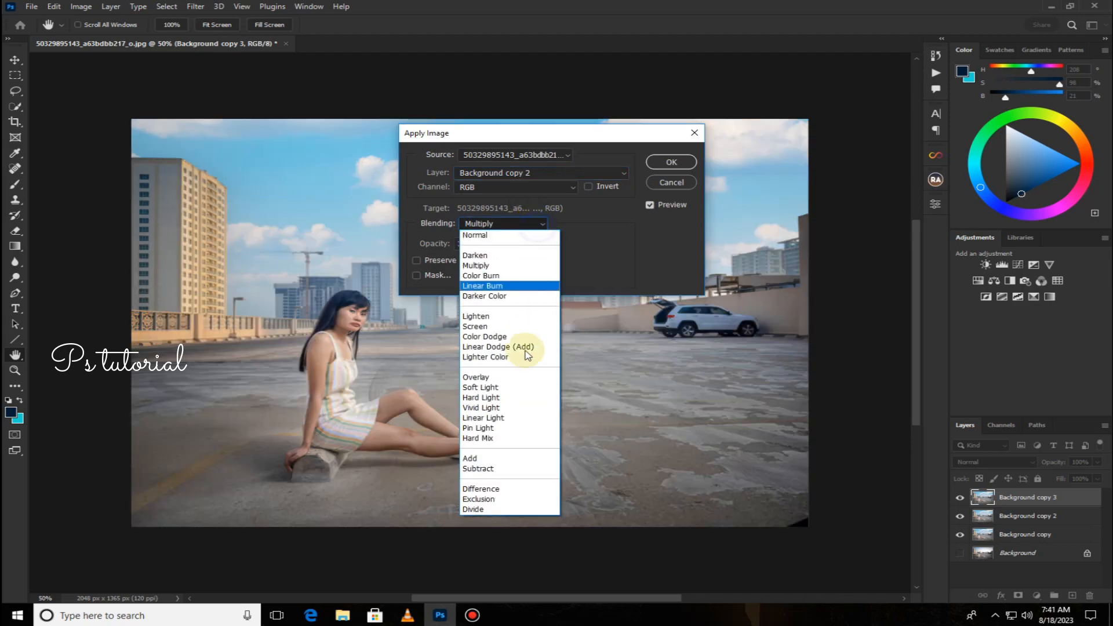
click(514, 469)
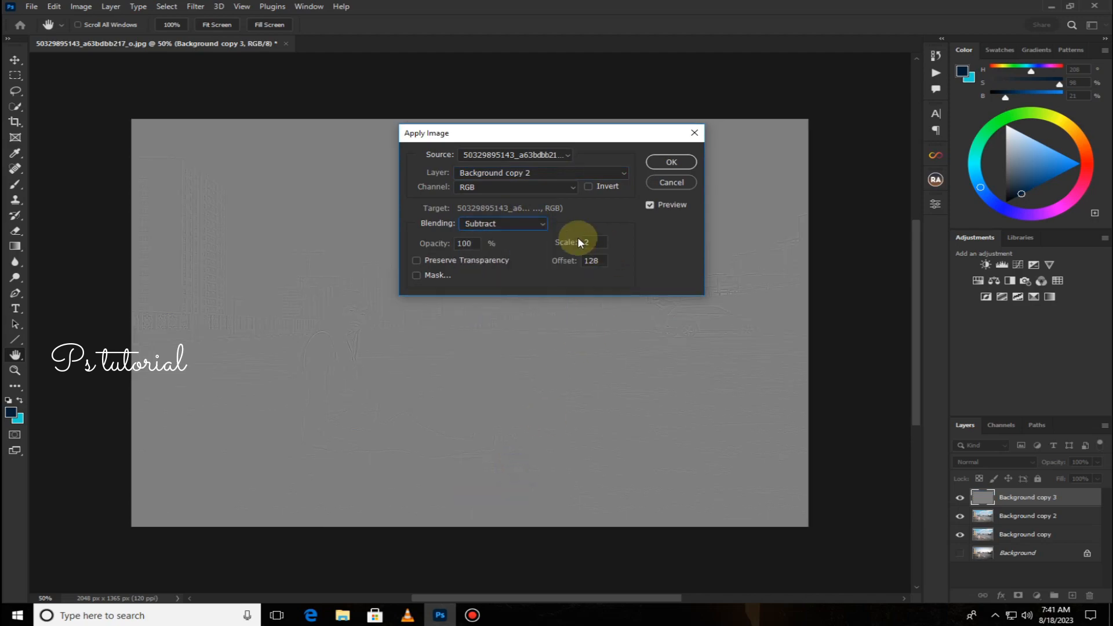
click(670, 164)
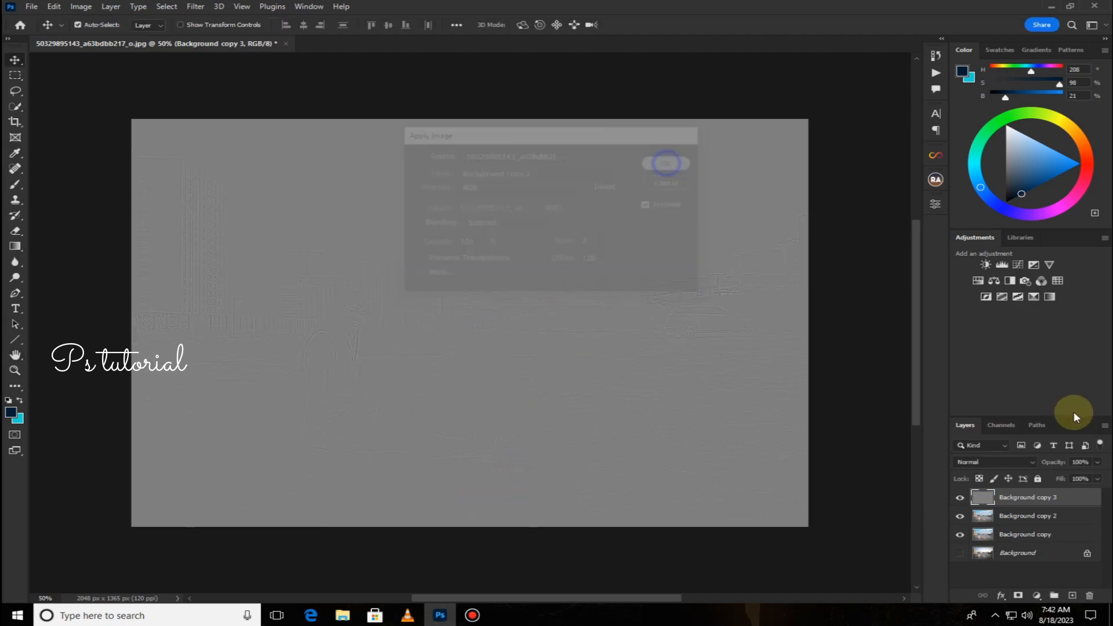
Set Background copy 3's blend mode to Linear Light and hide it while selecting Background copy 2.
click(1003, 462)
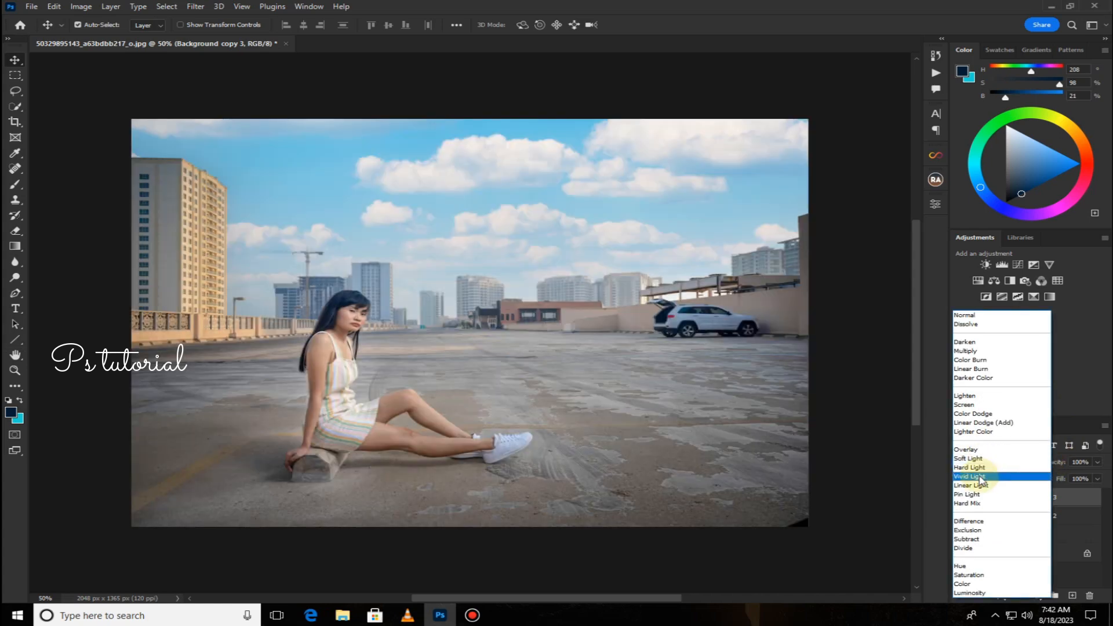
click(980, 486)
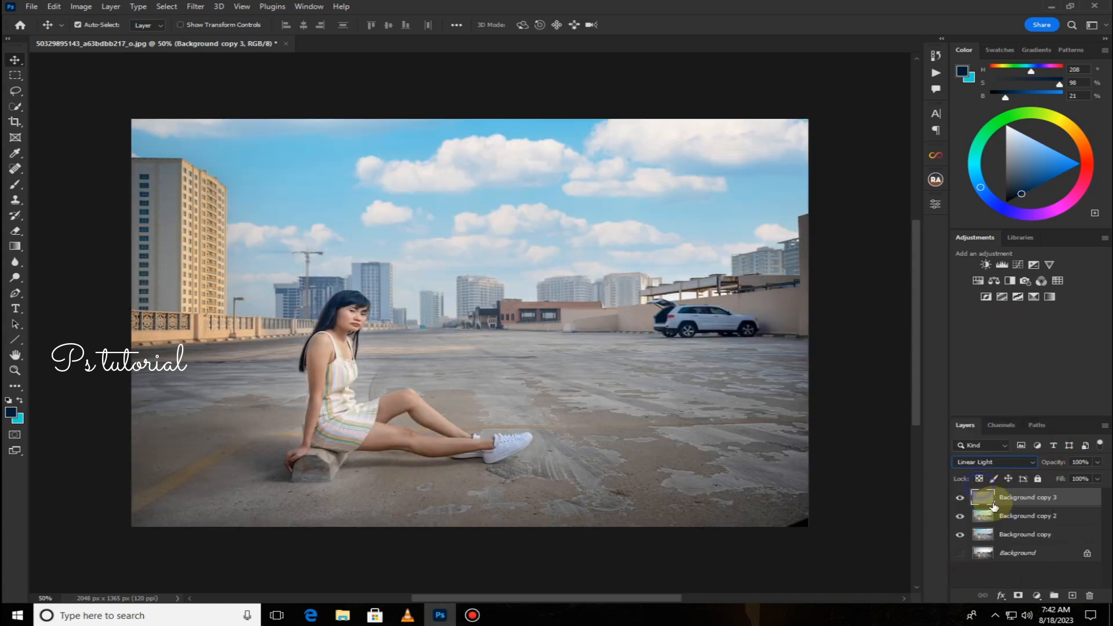
click(1020, 517)
click(958, 500)
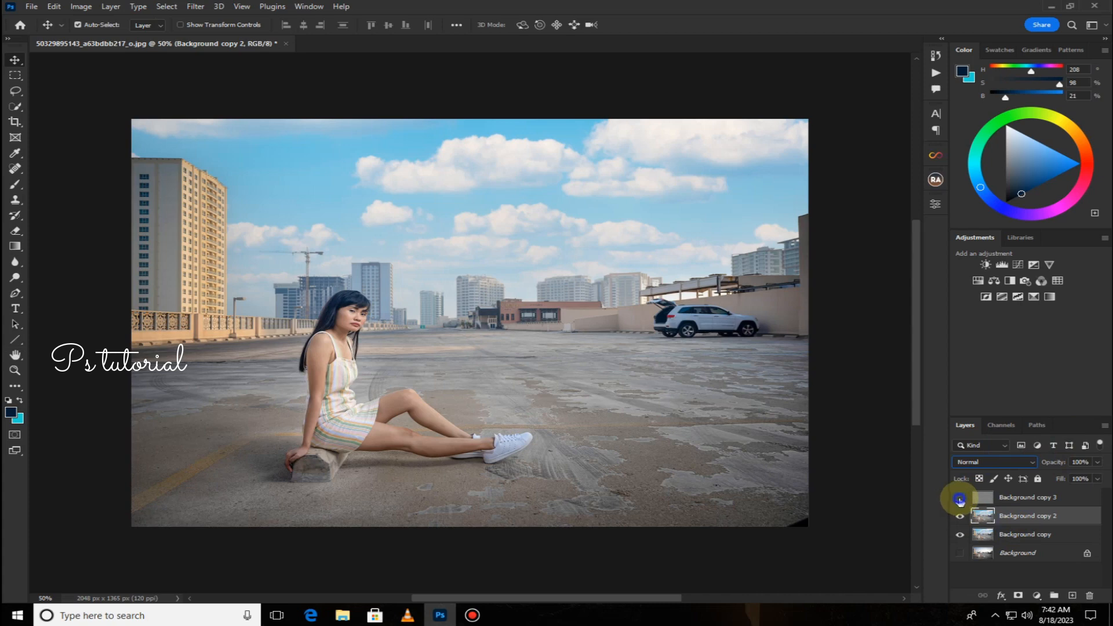
Switch to the Mixer Brush Tool and smooth the skin on the face's cheek and nose in Background copy 2.
right_click(19, 187)
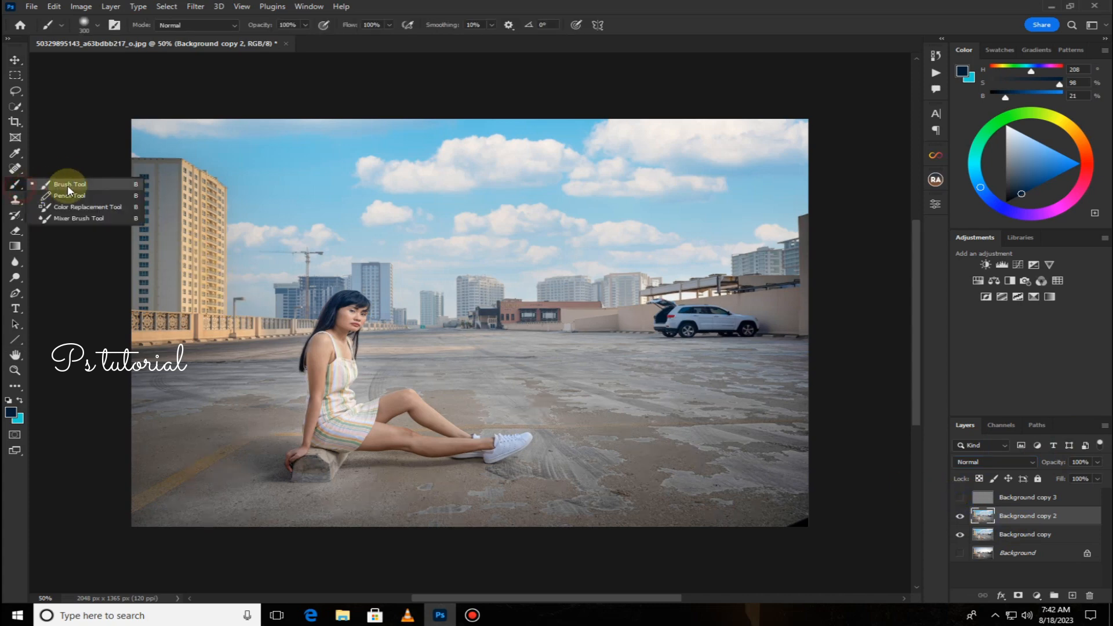
click(66, 217)
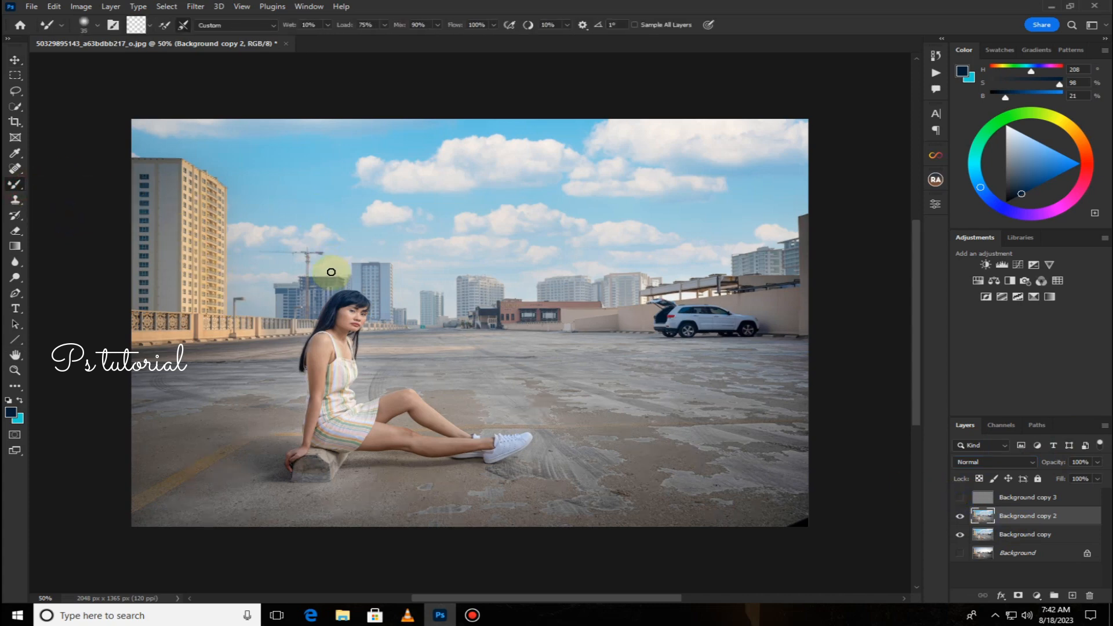
scroll(331, 281, up, 5)
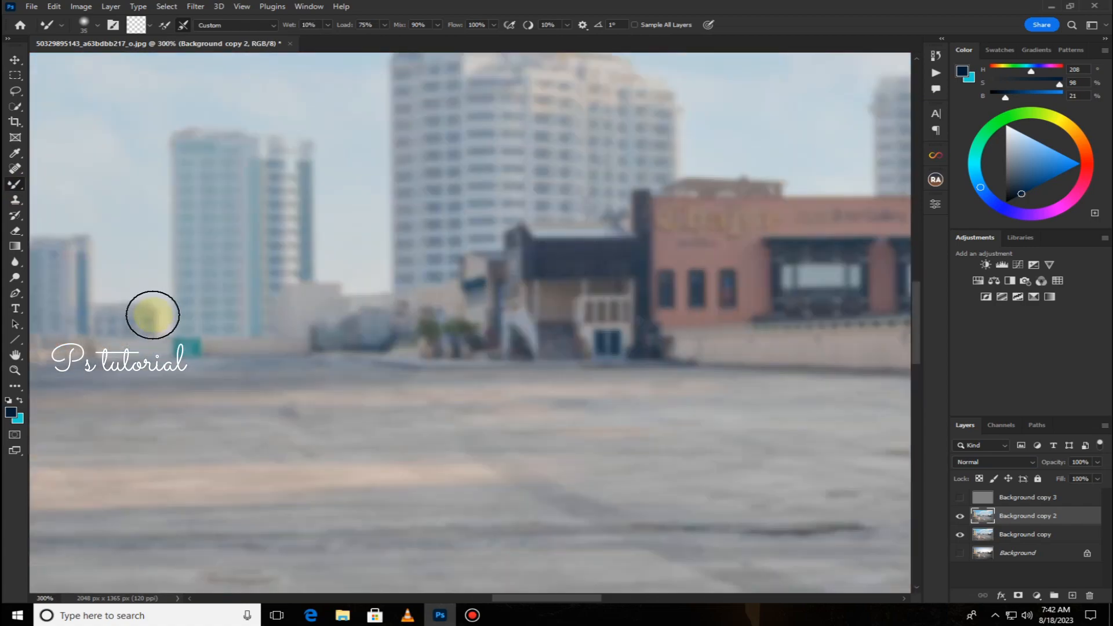
drag(152, 316, 664, 314)
drag(216, 275, 617, 276)
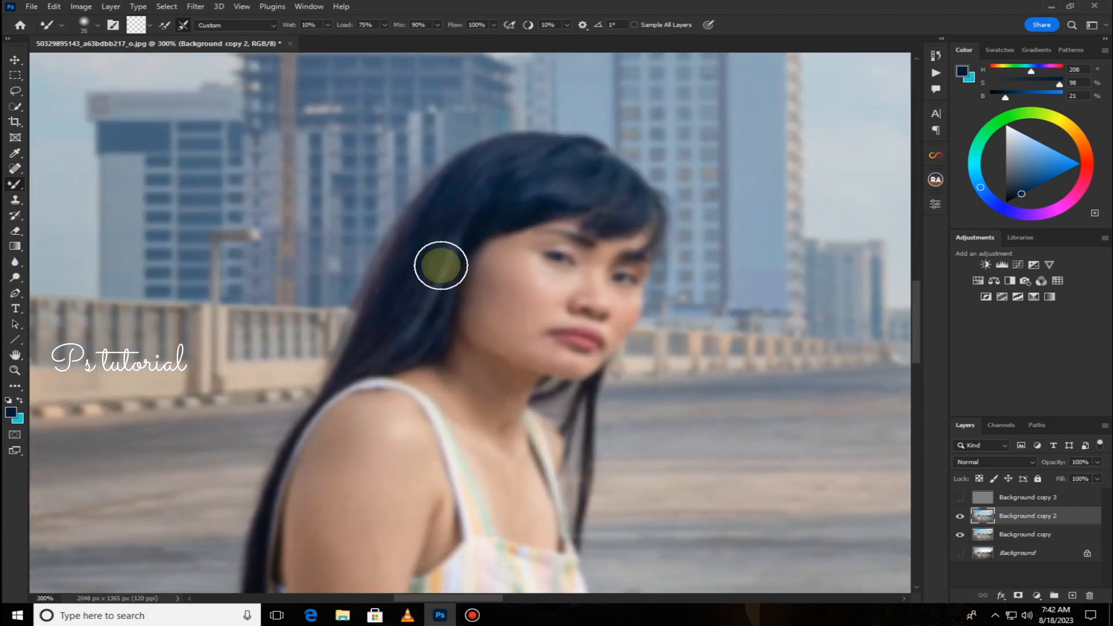
key(bracketleft)
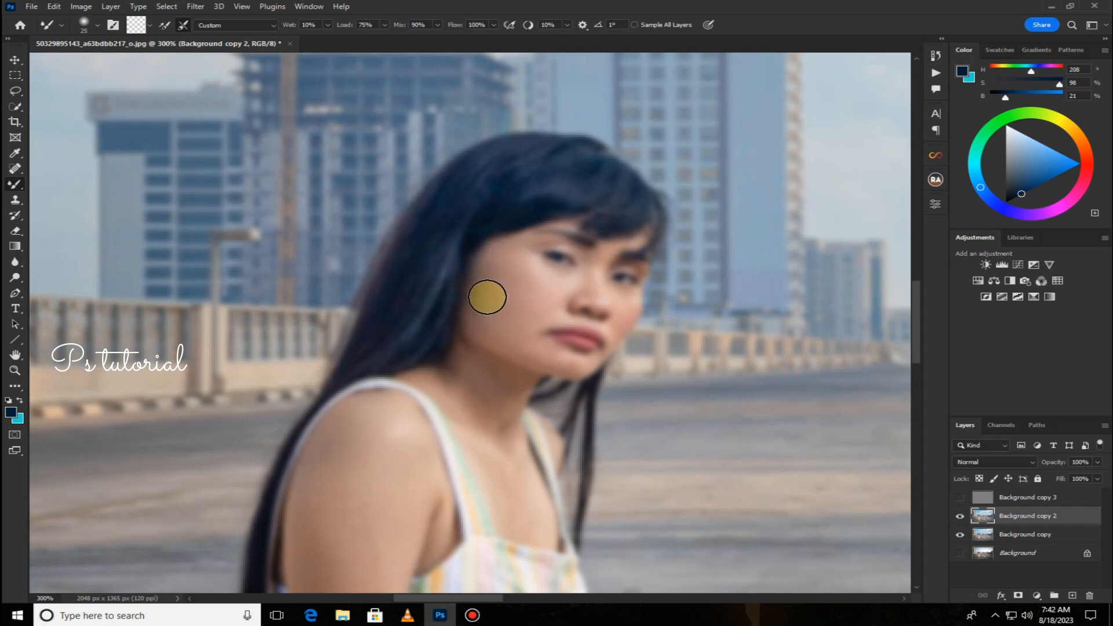
mouse_move(487, 298)
mouse_down()
mouse_move(523, 323)
mouse_move(503, 321)
mouse_move(496, 299)
mouse_move(512, 253)
mouse_move(496, 246)
mouse_move(503, 309)
mouse_move(478, 292)
mouse_move(482, 315)
mouse_move(519, 307)
mouse_up()
key(bracketleft)
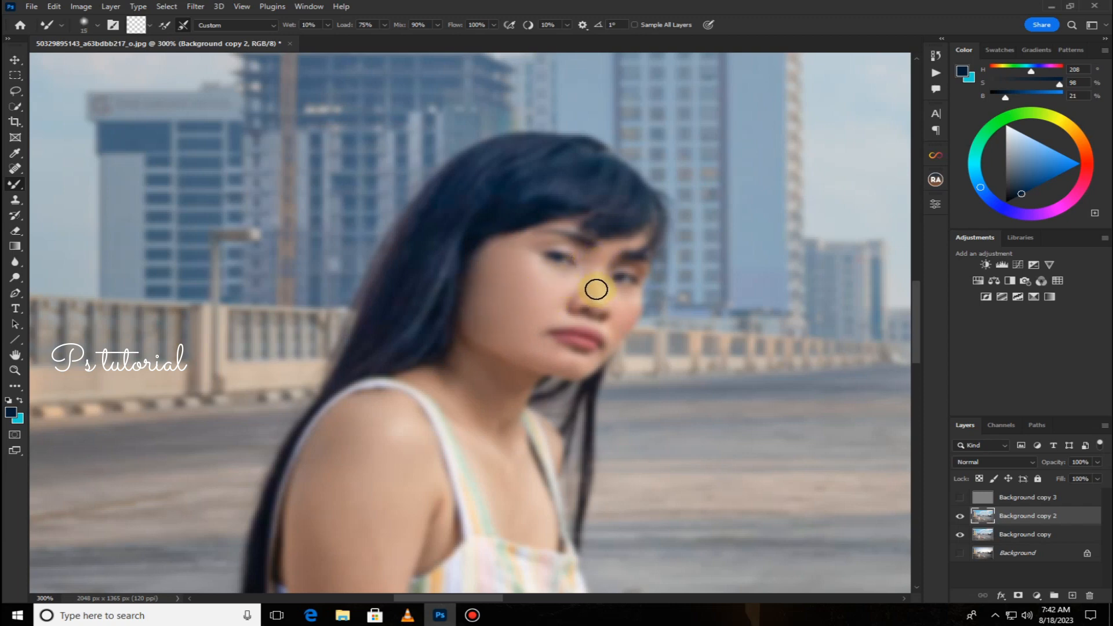
mouse_move(521, 326)
mouse_down()
mouse_move(535, 352)
mouse_move(571, 364)
mouse_up()
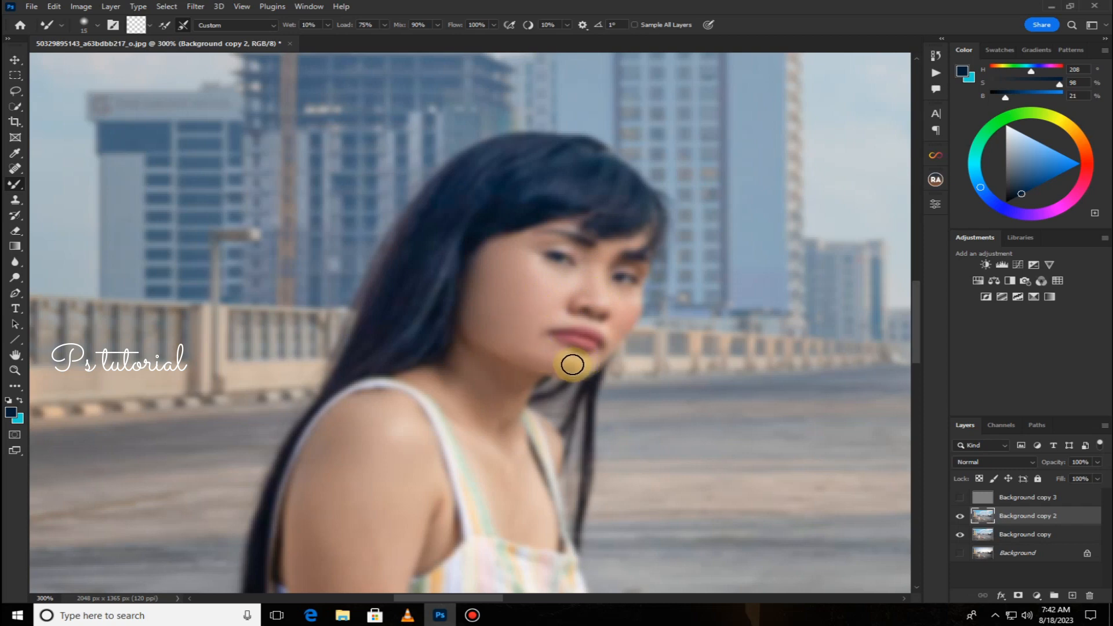
Enlarge the mixer brush and smooth the skin on the neck, chest and shoulder.
key(bracketright)
mouse_move(464, 361)
mouse_down()
mouse_move(473, 393)
mouse_move(466, 357)
mouse_move(517, 386)
mouse_move(500, 435)
mouse_move(459, 396)
mouse_move(497, 405)
mouse_move(420, 377)
mouse_move(444, 390)
mouse_move(474, 438)
mouse_up()
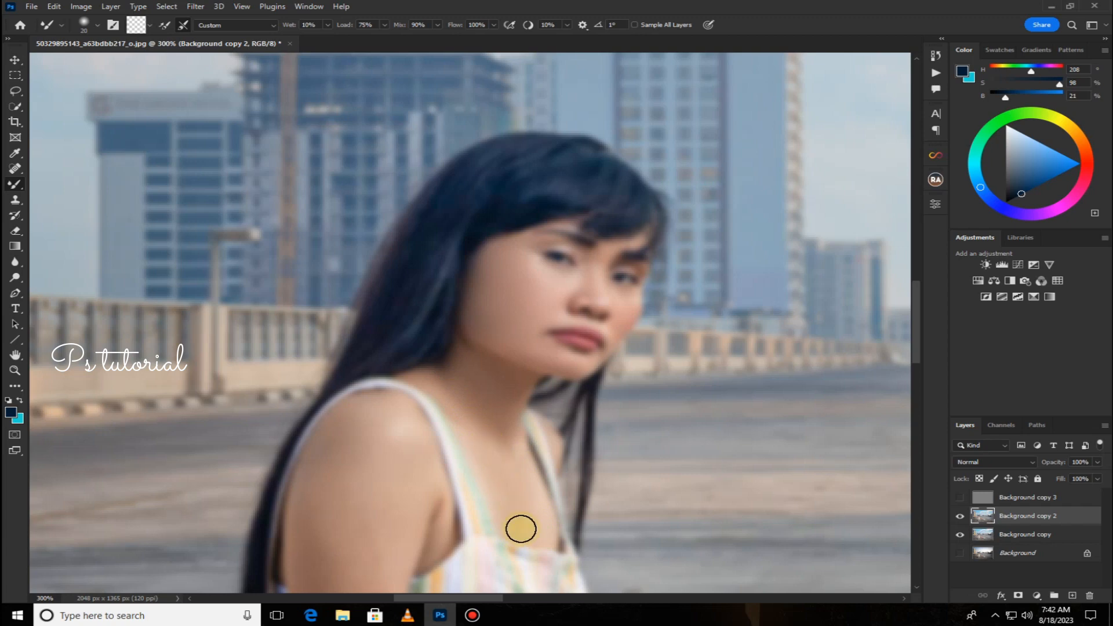
drag(520, 529, 526, 510)
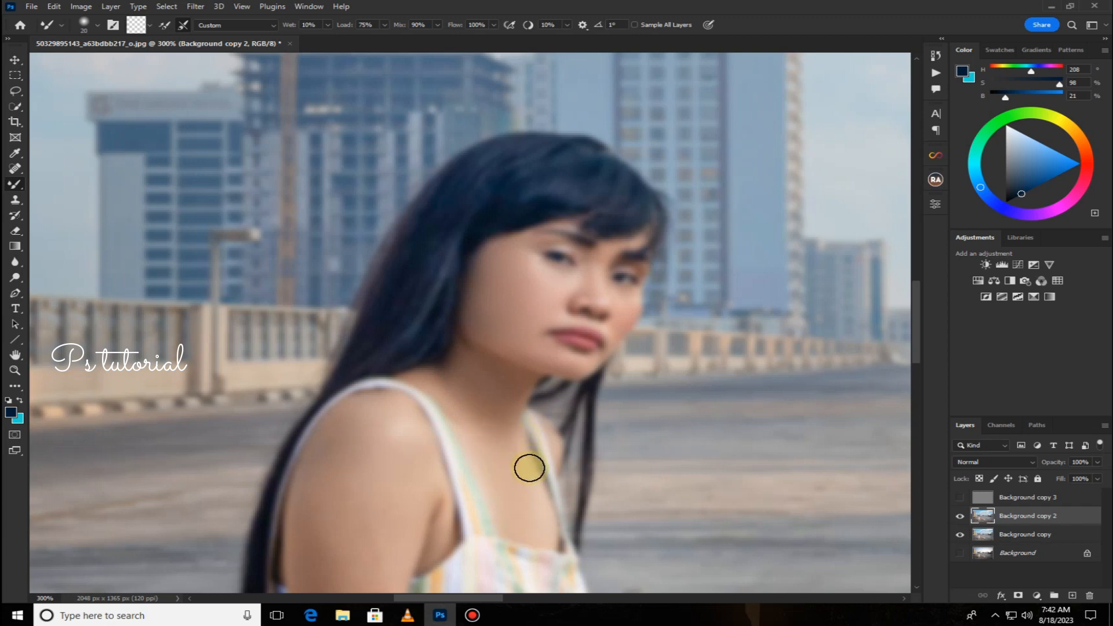
mouse_move(481, 440)
mouse_down()
mouse_move(581, 347)
mouse_move(597, 318)
mouse_up()
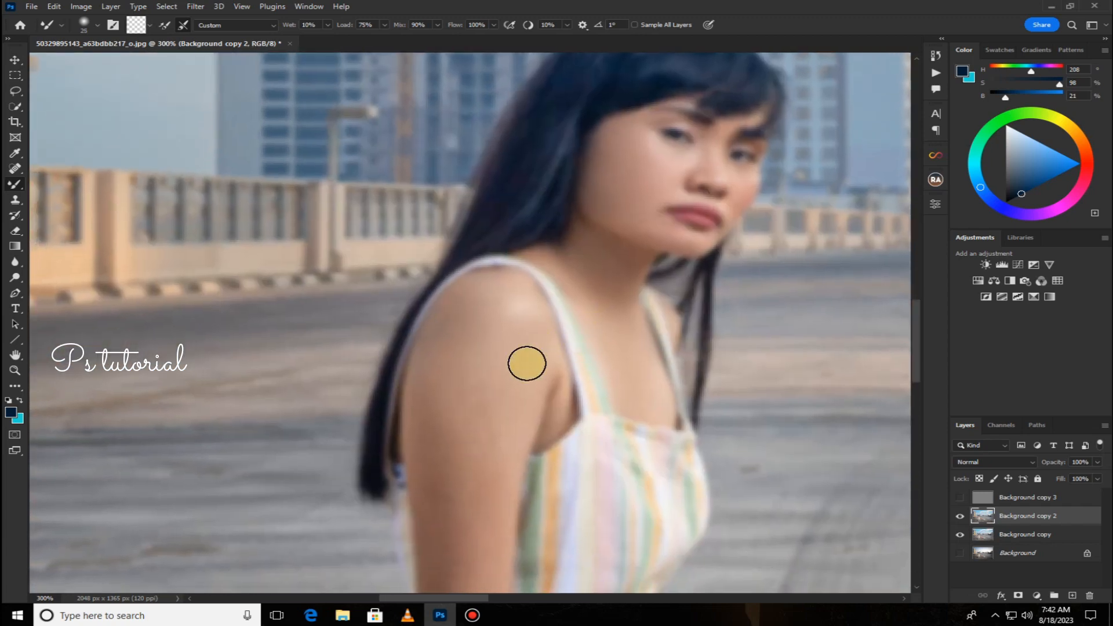
key(bracketright)
mouse_move(475, 294)
mouse_down()
mouse_move(441, 361)
mouse_move(454, 327)
mouse_move(494, 309)
mouse_up()
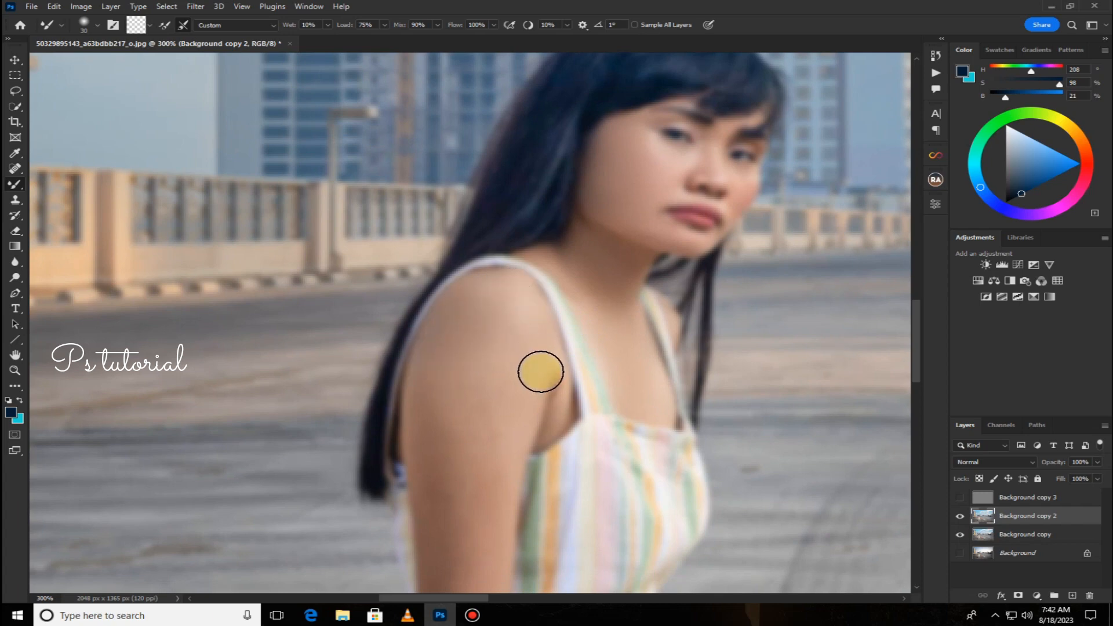
drag(516, 433, 512, 451)
mouse_move(494, 410)
mouse_down()
mouse_move(468, 394)
mouse_move(468, 357)
mouse_move(509, 373)
mouse_move(471, 421)
mouse_move(432, 368)
mouse_move(451, 532)
mouse_move(441, 513)
mouse_move(472, 472)
mouse_up()
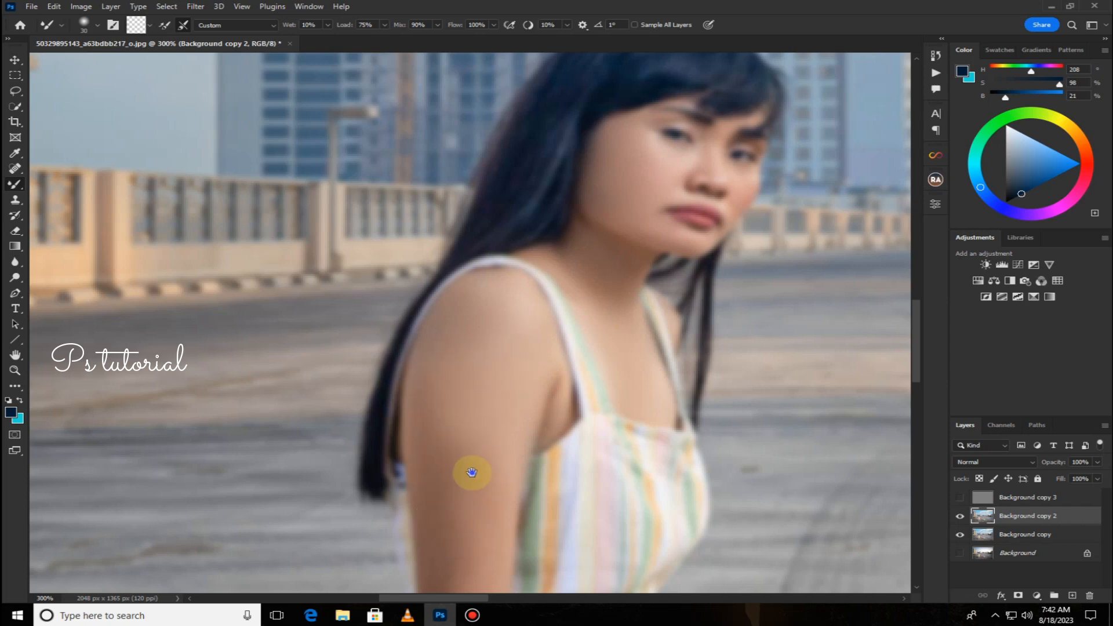
Smooth the skin along the arm and the upper thigh with the mixer brush.
scroll(472, 472, down, 2)
mouse_move(488, 329)
mouse_down()
mouse_move(491, 445)
mouse_move(465, 499)
mouse_move(443, 445)
mouse_move(440, 353)
mouse_move(407, 304)
mouse_move(430, 260)
mouse_move(457, 435)
mouse_move(444, 490)
mouse_move(460, 402)
mouse_up()
scroll(460, 402, down, 2)
mouse_move(472, 355)
mouse_down()
mouse_move(467, 412)
mouse_move(482, 383)
mouse_move(450, 522)
mouse_move(478, 324)
mouse_move(478, 411)
mouse_move(457, 480)
mouse_up()
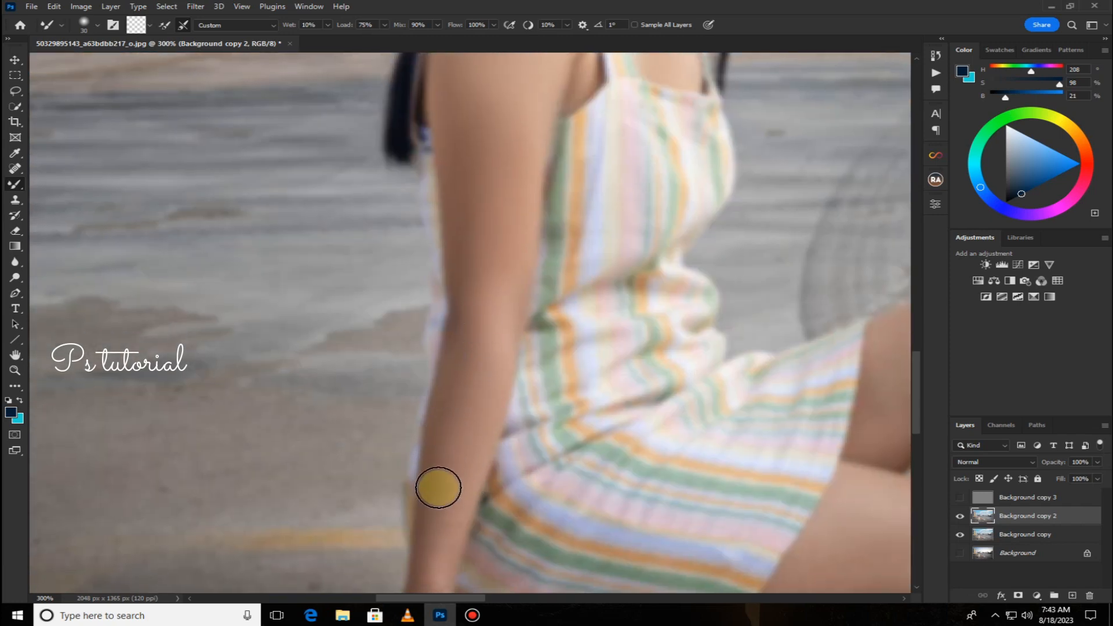
scroll(447, 514, down, 3)
mouse_move(456, 424)
mouse_down()
mouse_move(430, 516)
mouse_move(373, 562)
mouse_move(412, 524)
mouse_move(345, 561)
mouse_up()
drag(597, 425, 335, 514)
drag(557, 468, 394, 293)
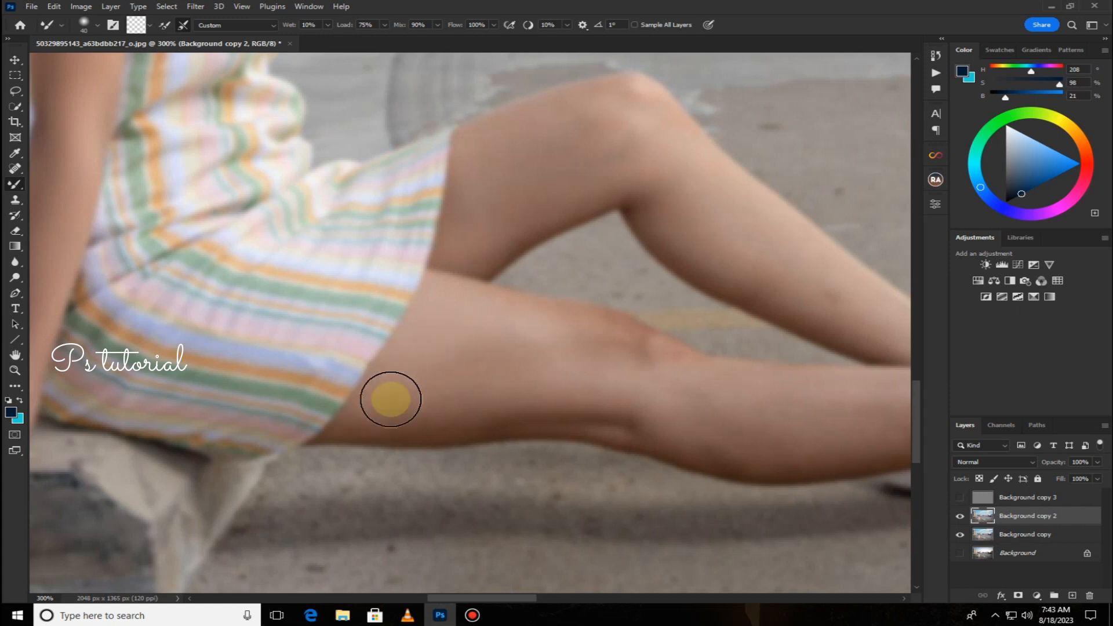
mouse_move(396, 412)
mouse_down()
mouse_move(499, 407)
mouse_move(523, 385)
mouse_move(490, 318)
mouse_move(750, 393)
mouse_move(535, 369)
mouse_move(701, 404)
mouse_move(772, 444)
mouse_move(538, 407)
mouse_move(431, 410)
mouse_move(712, 422)
mouse_move(546, 317)
mouse_move(660, 345)
mouse_move(743, 399)
mouse_move(334, 308)
mouse_move(537, 363)
mouse_move(488, 359)
mouse_move(766, 357)
mouse_move(731, 377)
mouse_move(524, 408)
mouse_move(716, 395)
mouse_move(443, 366)
mouse_move(558, 363)
mouse_move(386, 392)
mouse_move(233, 394)
mouse_move(451, 396)
mouse_move(566, 379)
mouse_move(527, 388)
mouse_move(873, 550)
mouse_up()
mouse_move(360, 340)
mouse_down()
mouse_move(437, 335)
mouse_move(445, 310)
mouse_move(415, 362)
mouse_up()
Reduce the brush size and smooth the skin on the legs and knee.
key(bracketleft)
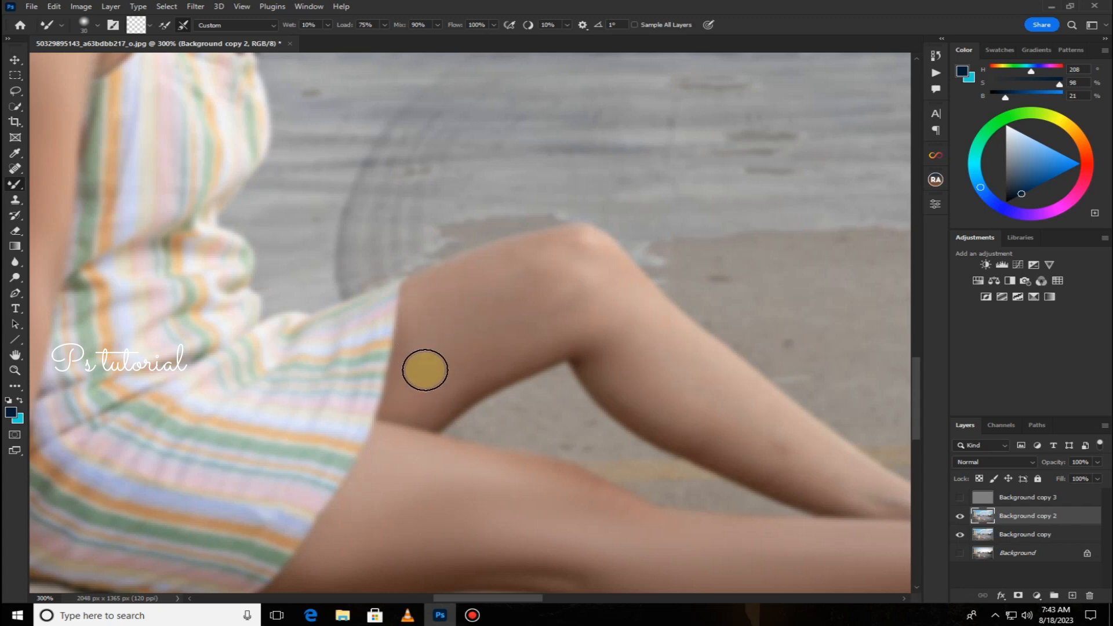
mouse_move(426, 400)
mouse_down()
mouse_move(529, 318)
mouse_move(472, 373)
mouse_move(569, 320)
mouse_move(454, 261)
mouse_move(540, 258)
mouse_up()
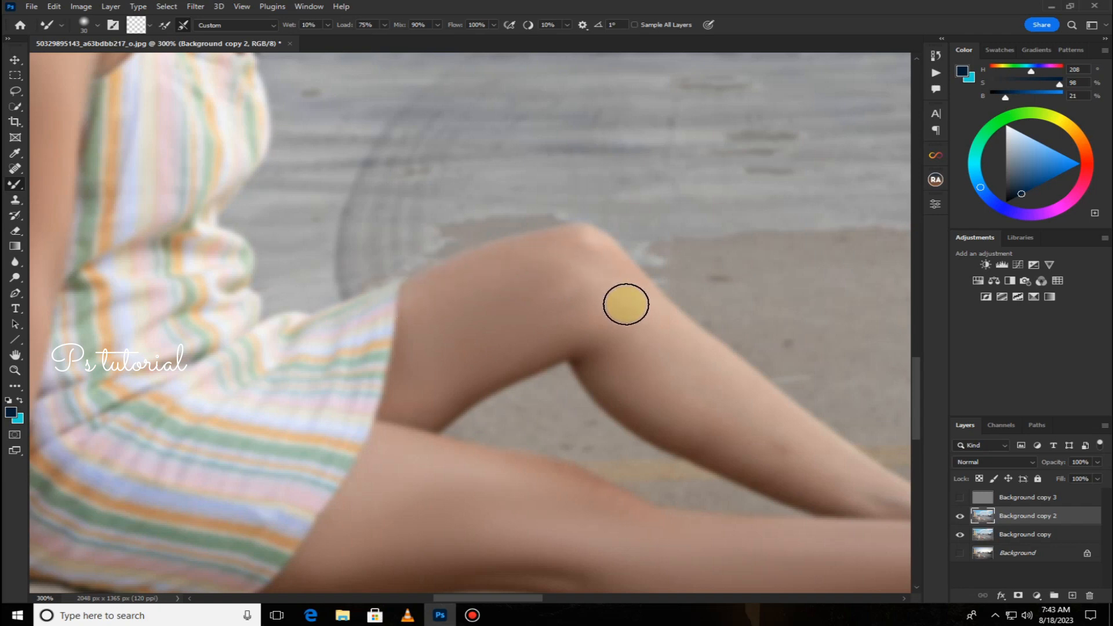
mouse_move(813, 445)
mouse_down()
mouse_move(586, 311)
mouse_move(740, 457)
mouse_move(537, 343)
mouse_move(670, 370)
mouse_move(609, 353)
mouse_move(634, 385)
mouse_move(697, 422)
mouse_move(759, 412)
mouse_move(640, 299)
mouse_up()
mouse_move(534, 266)
mouse_down()
mouse_move(461, 319)
mouse_move(578, 254)
mouse_move(492, 269)
mouse_move(461, 299)
mouse_move(568, 278)
mouse_move(586, 289)
mouse_move(513, 345)
mouse_move(561, 288)
mouse_move(475, 317)
mouse_move(437, 402)
mouse_move(514, 343)
mouse_move(576, 323)
mouse_move(260, 244)
mouse_move(365, 276)
mouse_move(590, 423)
mouse_move(394, 324)
mouse_move(563, 419)
mouse_move(453, 391)
mouse_move(359, 337)
mouse_move(320, 293)
mouse_move(290, 226)
mouse_up()
mouse_move(306, 313)
mouse_down()
mouse_move(232, 401)
mouse_move(358, 302)
mouse_move(312, 376)
mouse_move(301, 306)
mouse_move(302, 349)
mouse_move(333, 339)
mouse_up()
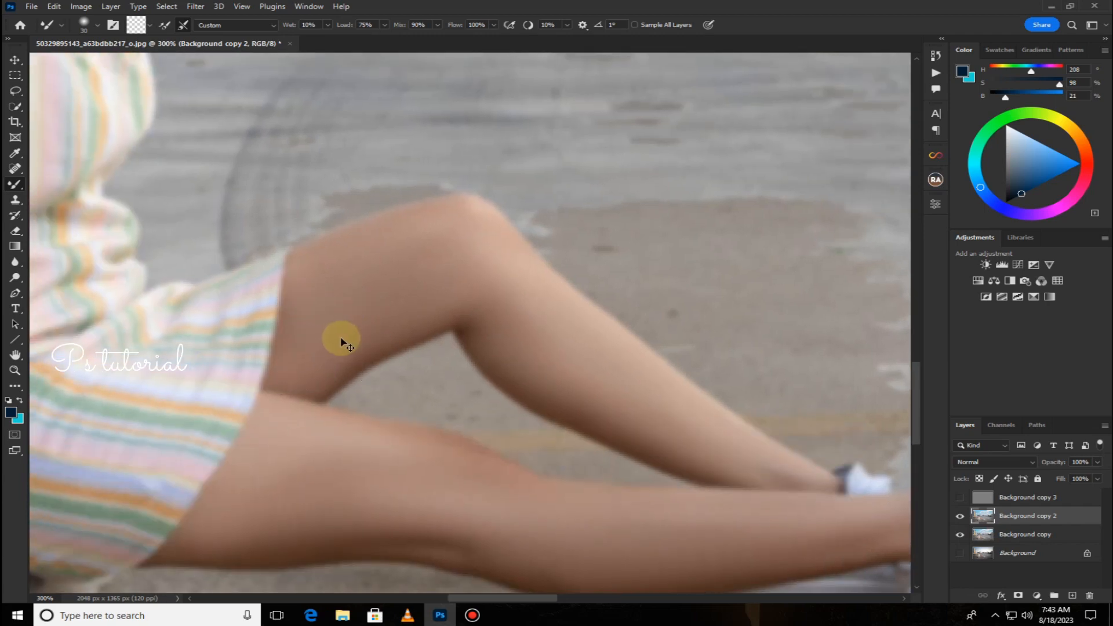
Make the Background copy 3 layer visible again to review the combined result.
key(ctrl+minus)
key(ctrl+minus)
click(600, 341)
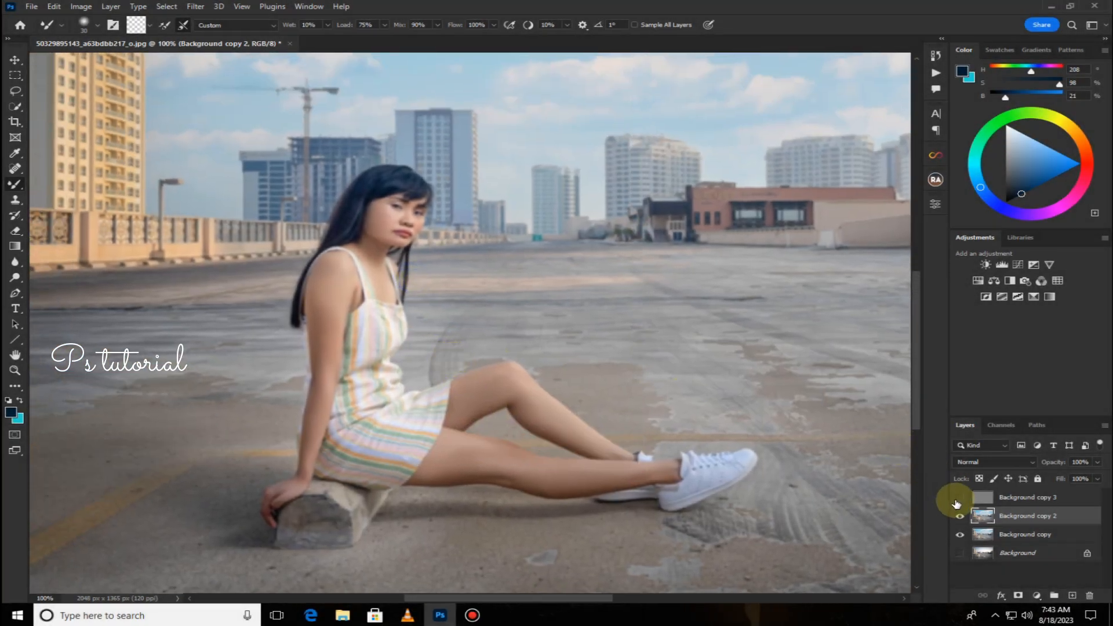
click(959, 499)
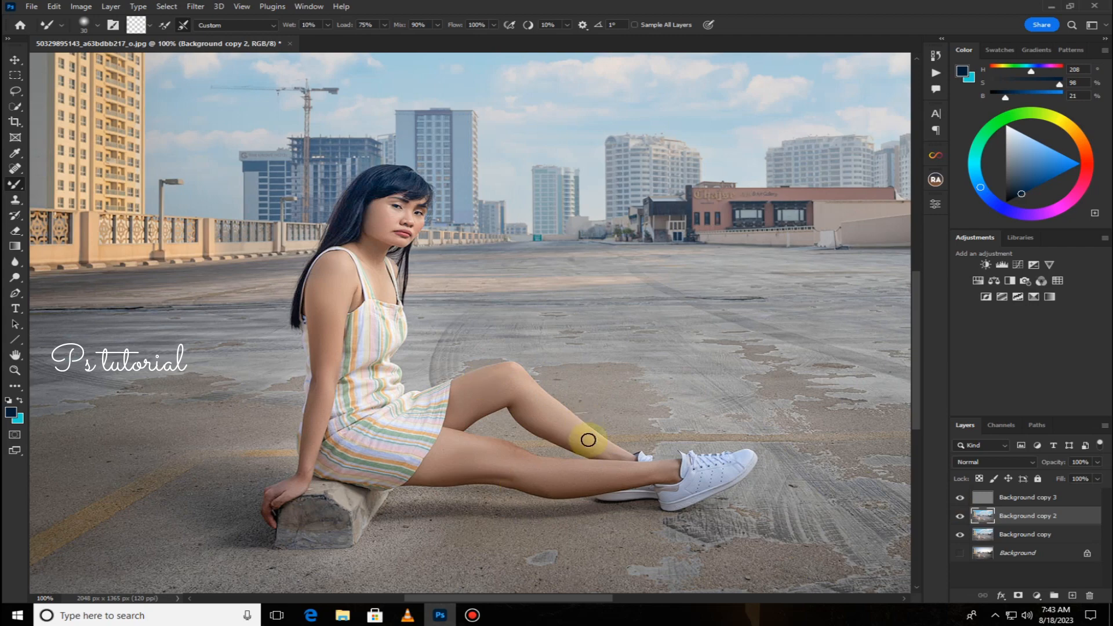
click(965, 553)
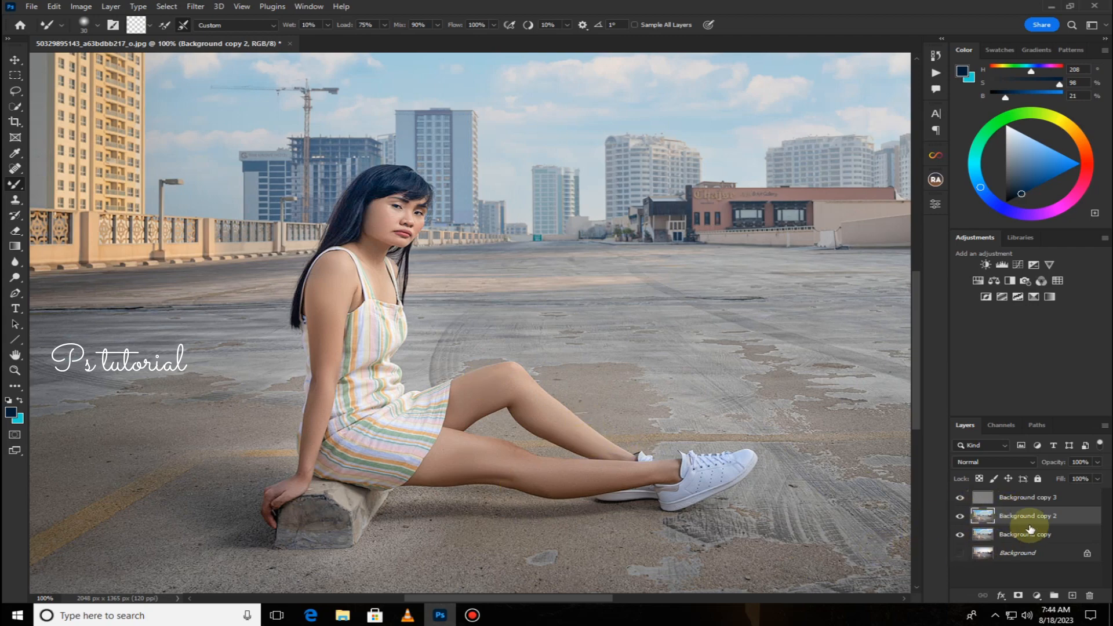
Merge the visible layers and duplicate the merged layer.
right_click(1030, 520)
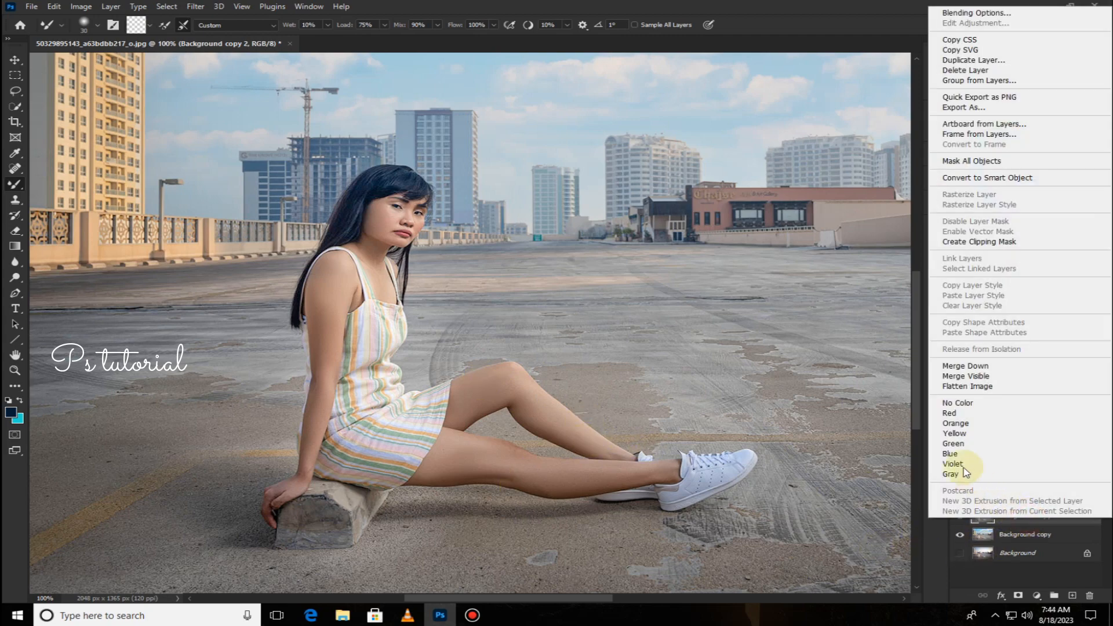
click(956, 383)
drag(1069, 498, 1072, 595)
key(ctrl+minus)
key(ctrl+minus)
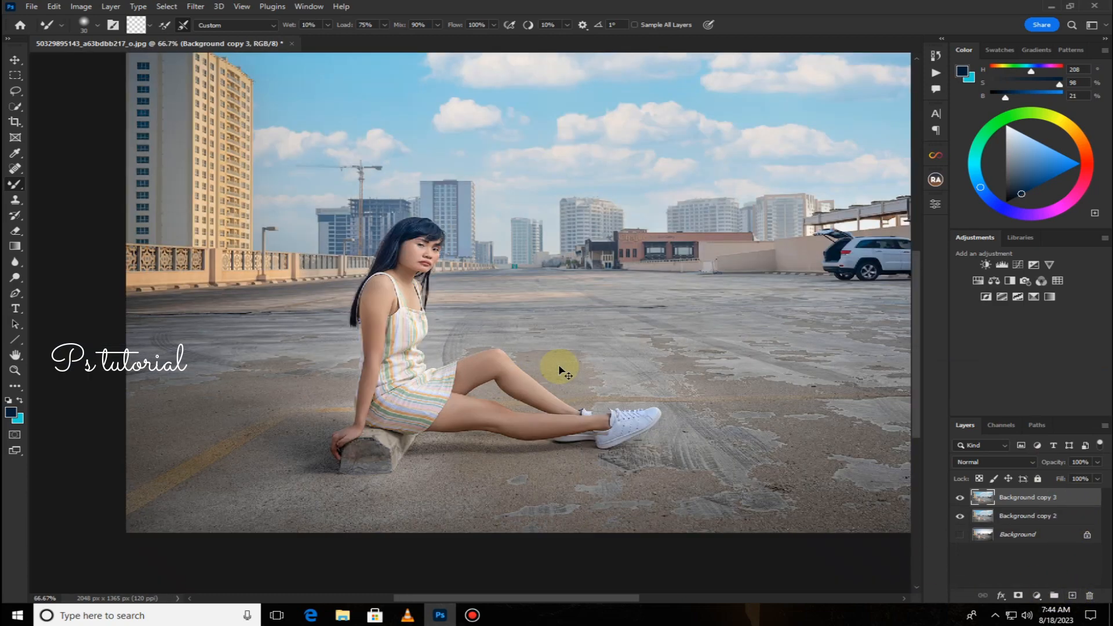
Open the Camera Raw Filter and draw a radial gradient mask around the parked white car.
drag(534, 359, 466, 386)
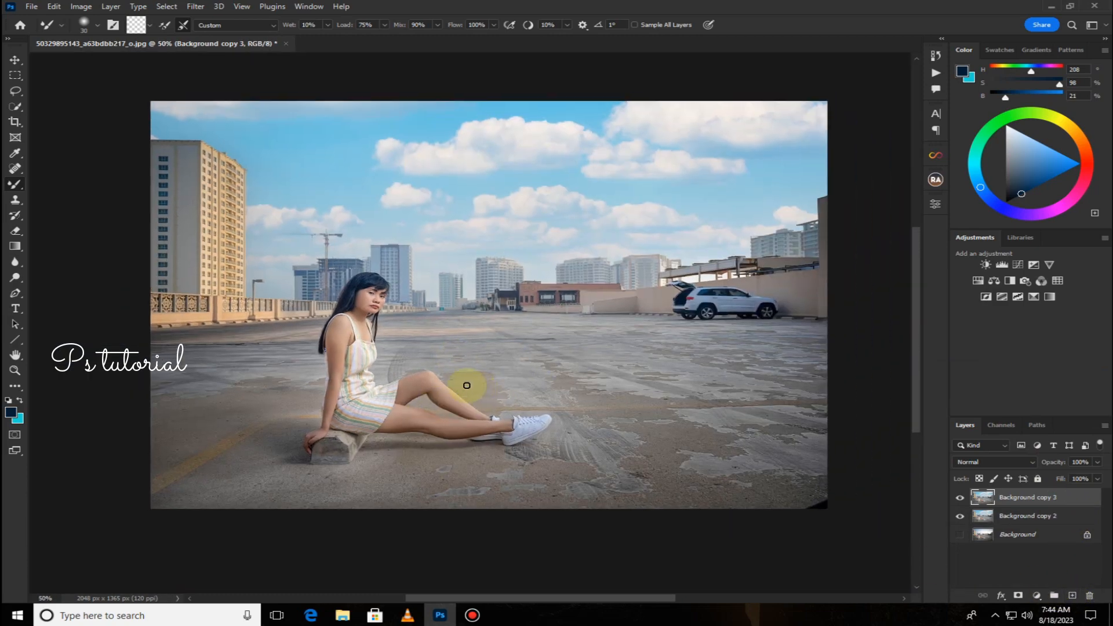
click(197, 6)
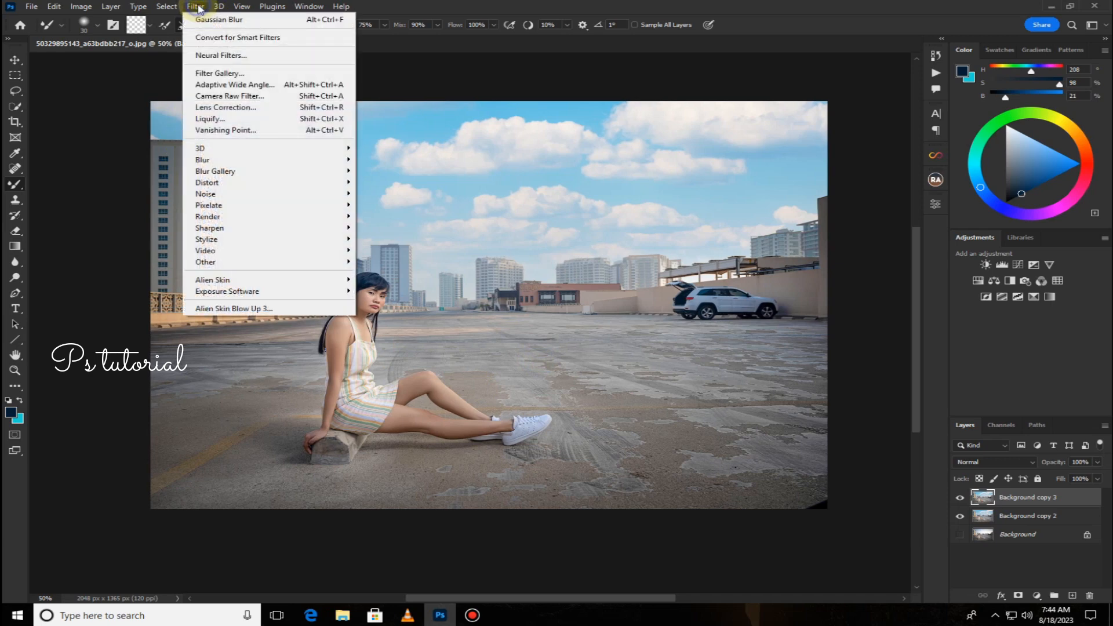
click(225, 97)
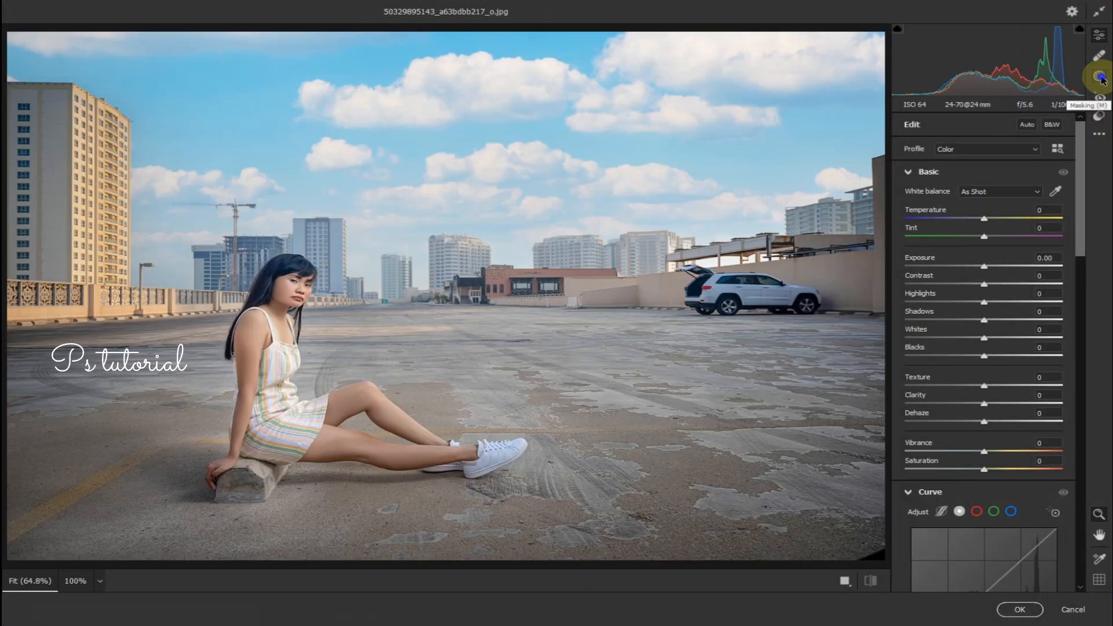
click(1099, 76)
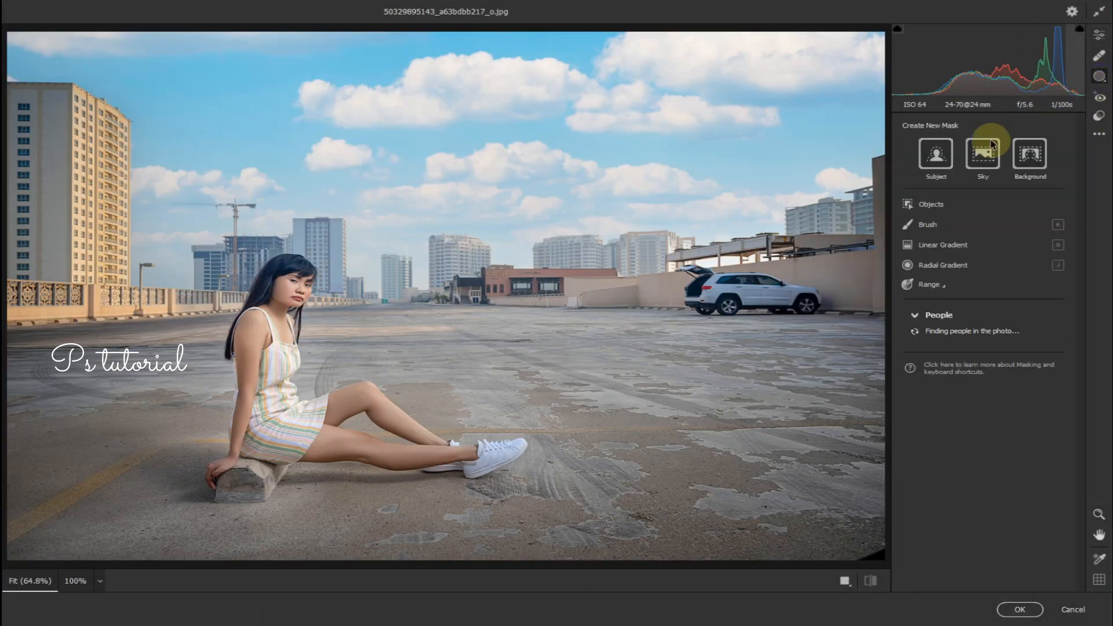
click(943, 264)
mouse_move(703, 273)
mouse_down()
mouse_move(743, 313)
mouse_move(829, 316)
mouse_up()
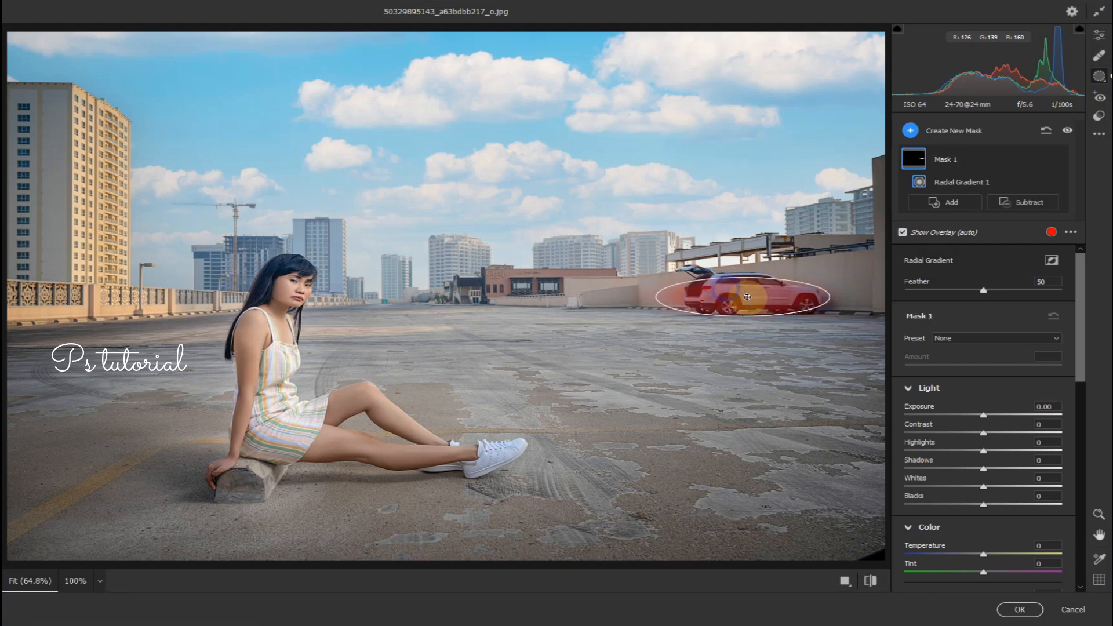
drag(746, 274, 744, 264)
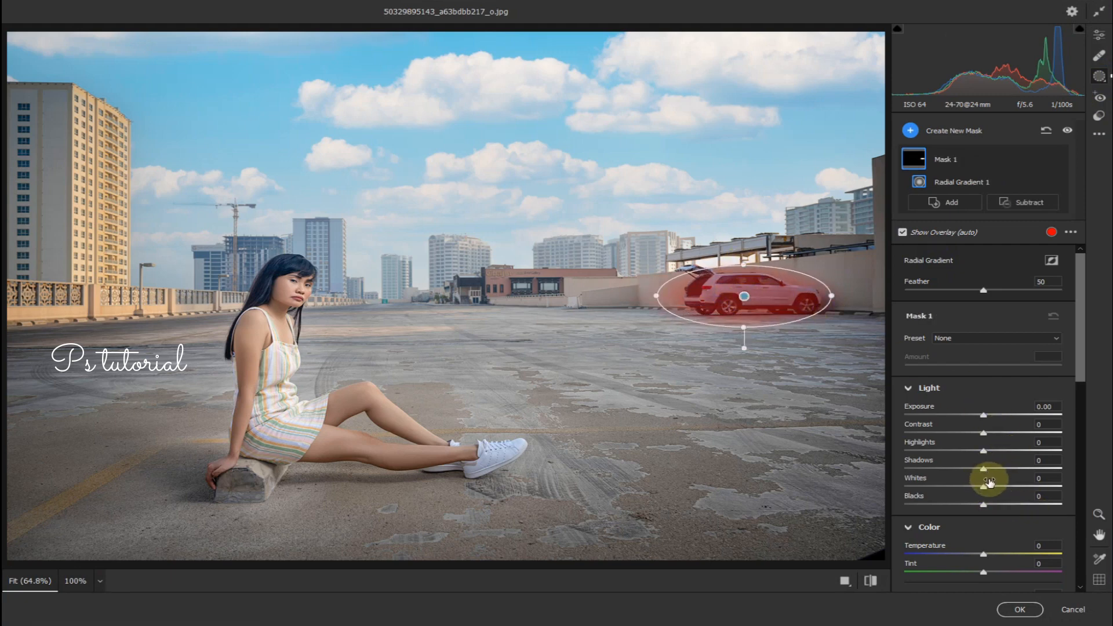
Raise the radial mask's Whites to +74, reshape and reposition the ellipse over the car, and apply the filter.
drag(999, 486, 1038, 490)
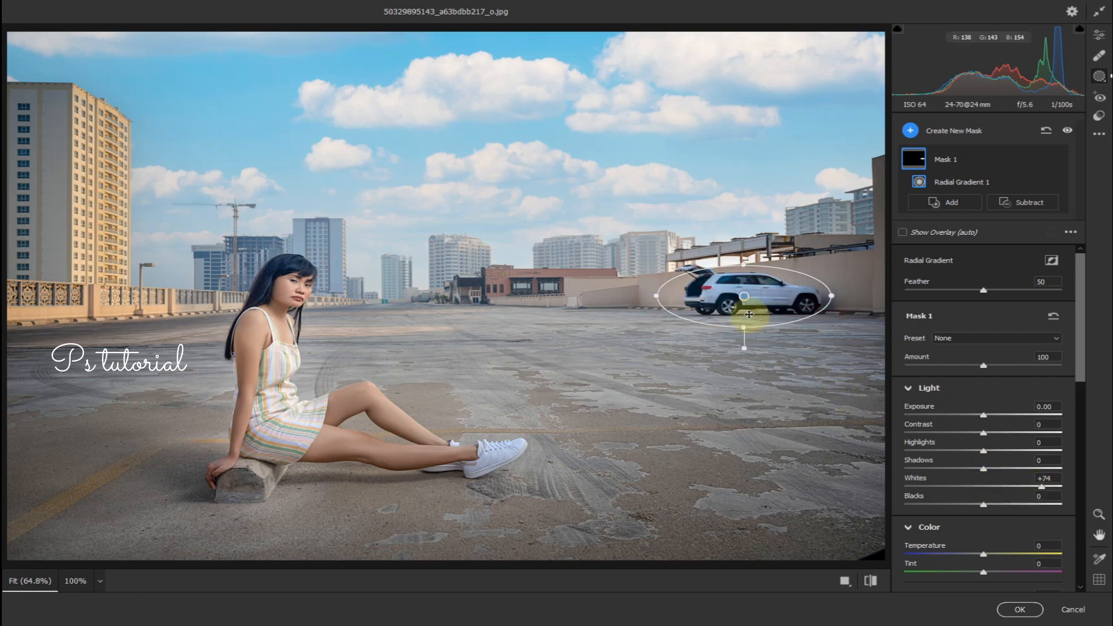
drag(839, 296, 847, 296)
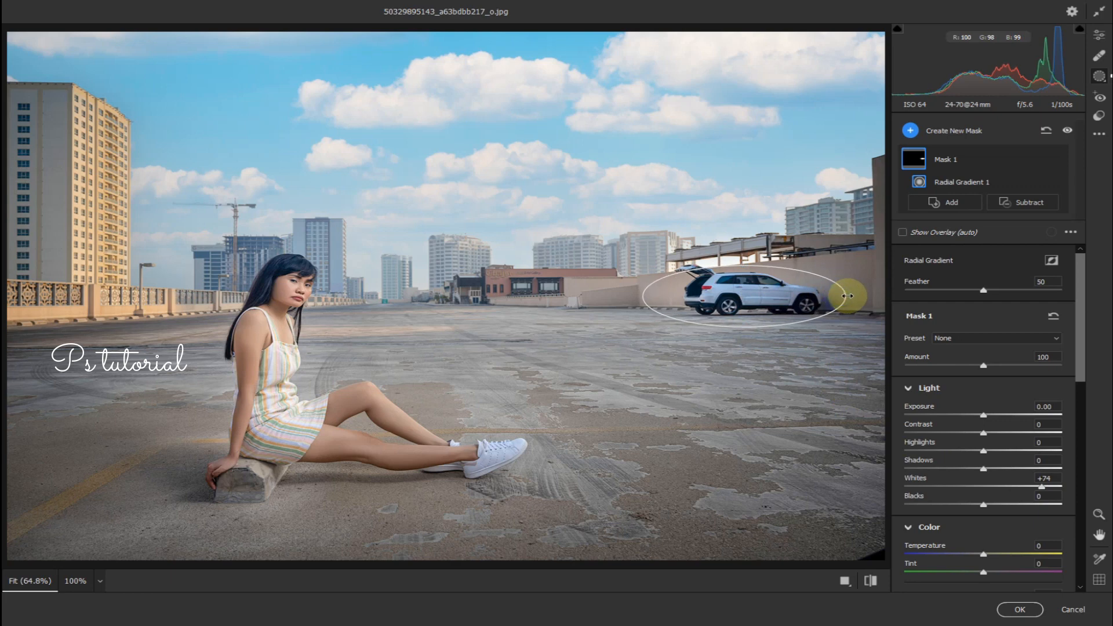
drag(742, 296, 755, 291)
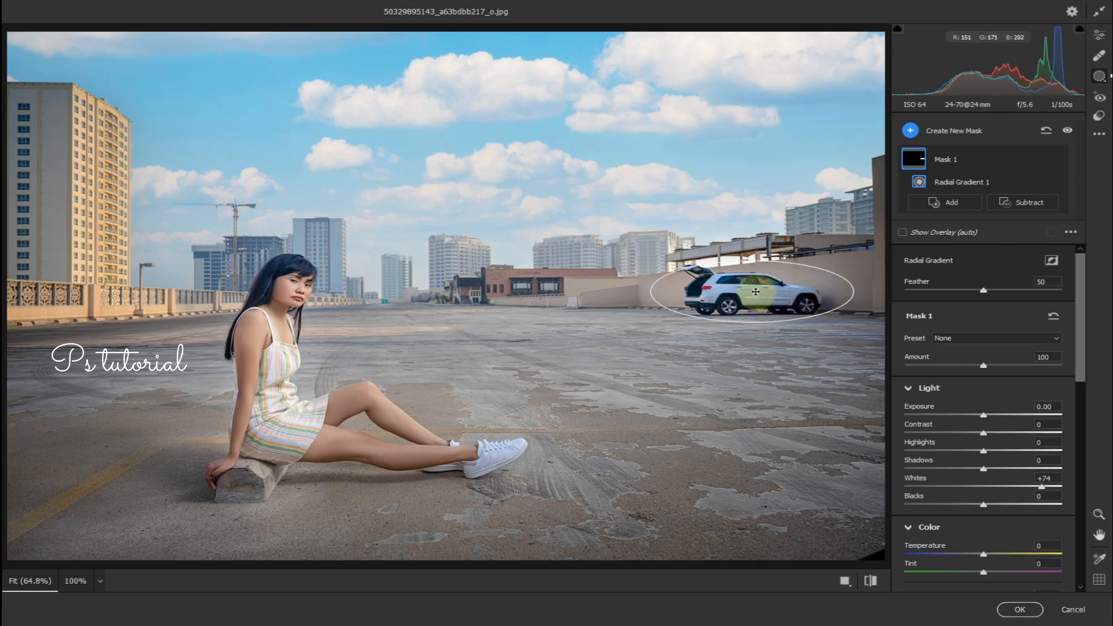
click(1020, 609)
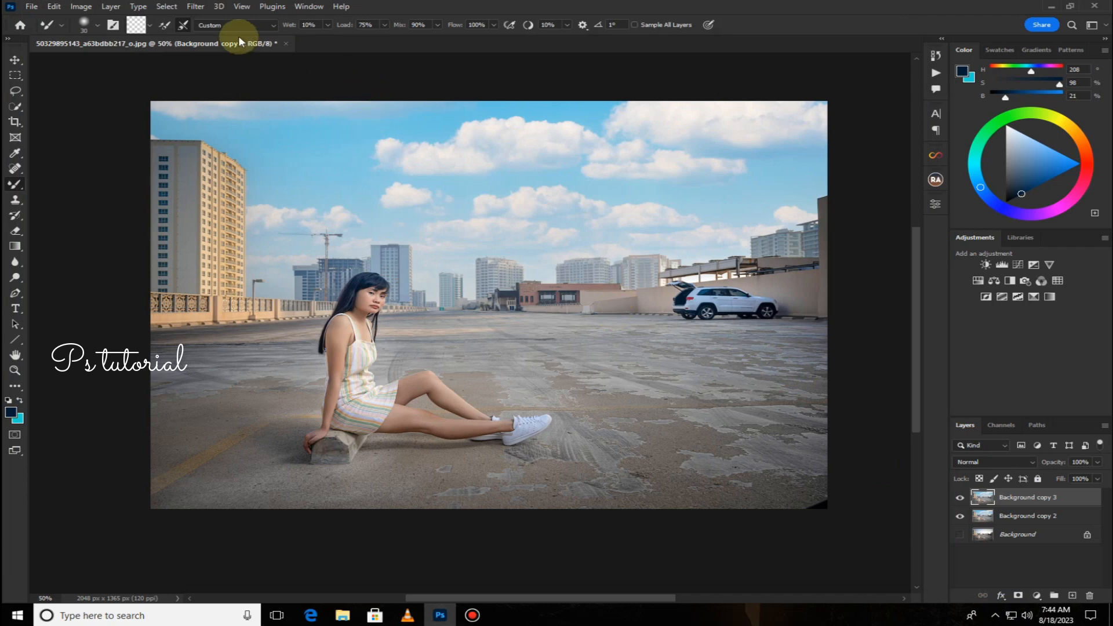
Reopen the Camera Raw Filter, add a linear gradient from the left edge, raise its Whites to +51 and apply.
click(196, 6)
click(226, 107)
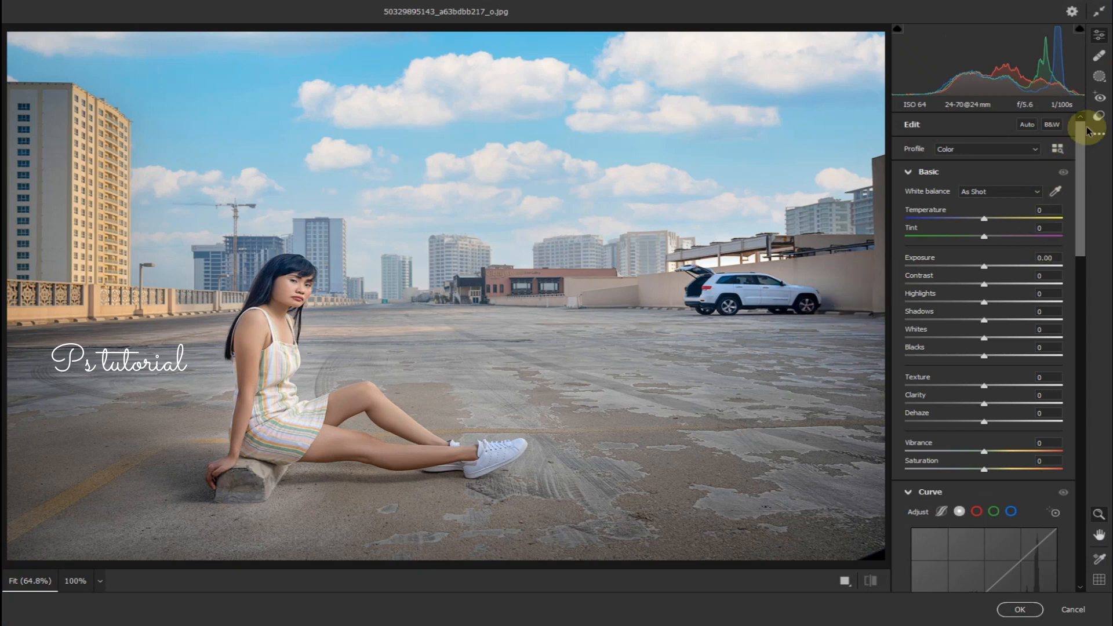
click(1098, 76)
click(932, 250)
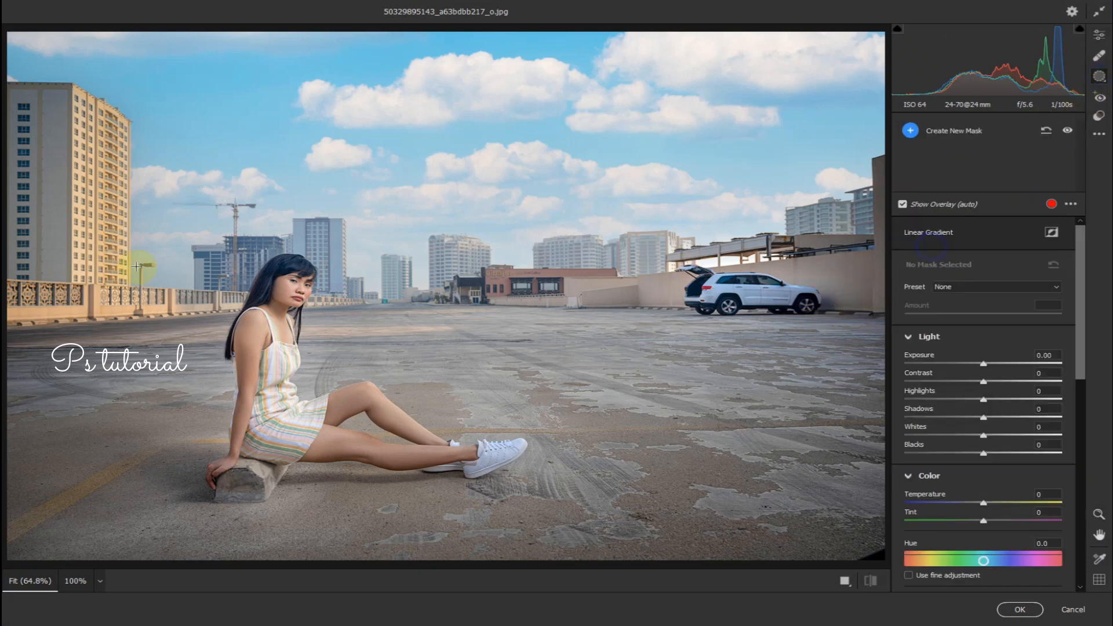
drag(7, 263, 209, 262)
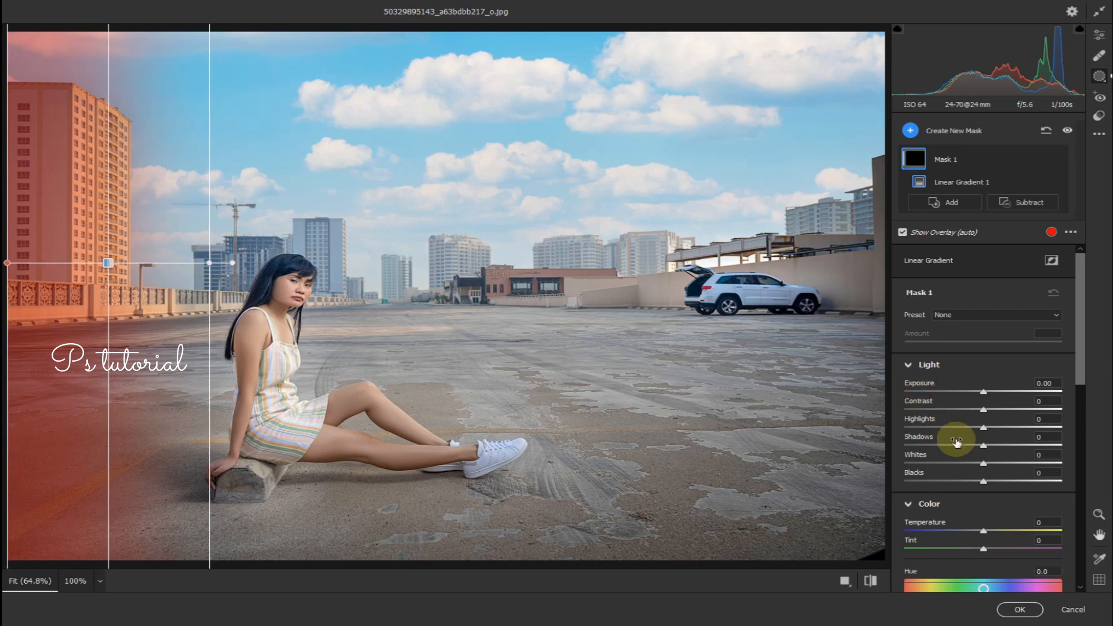
drag(992, 464, 1022, 473)
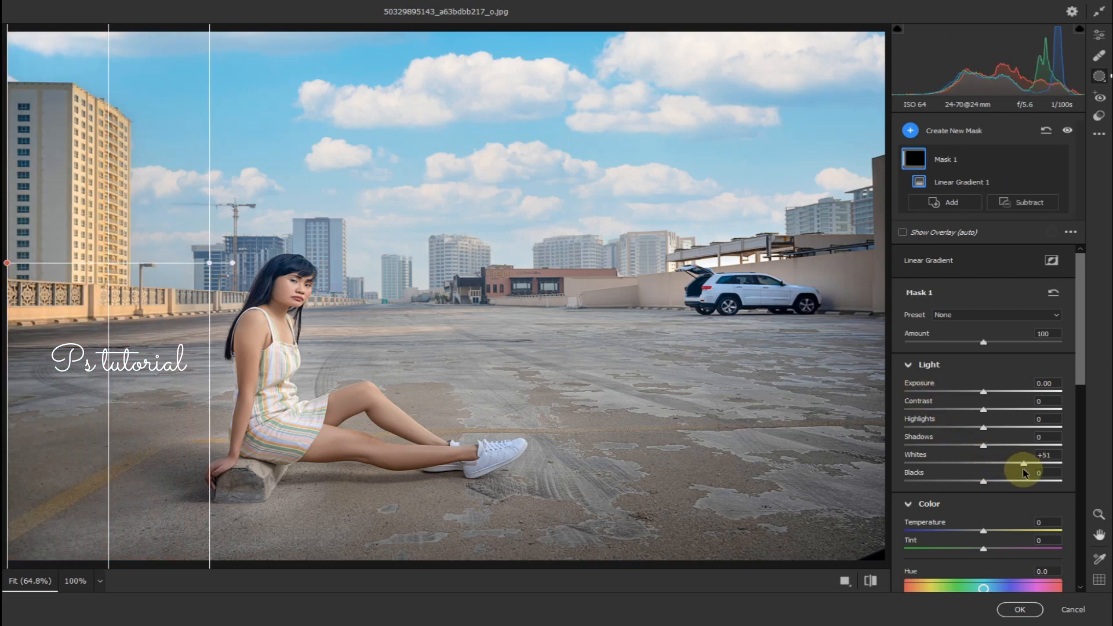
click(1021, 609)
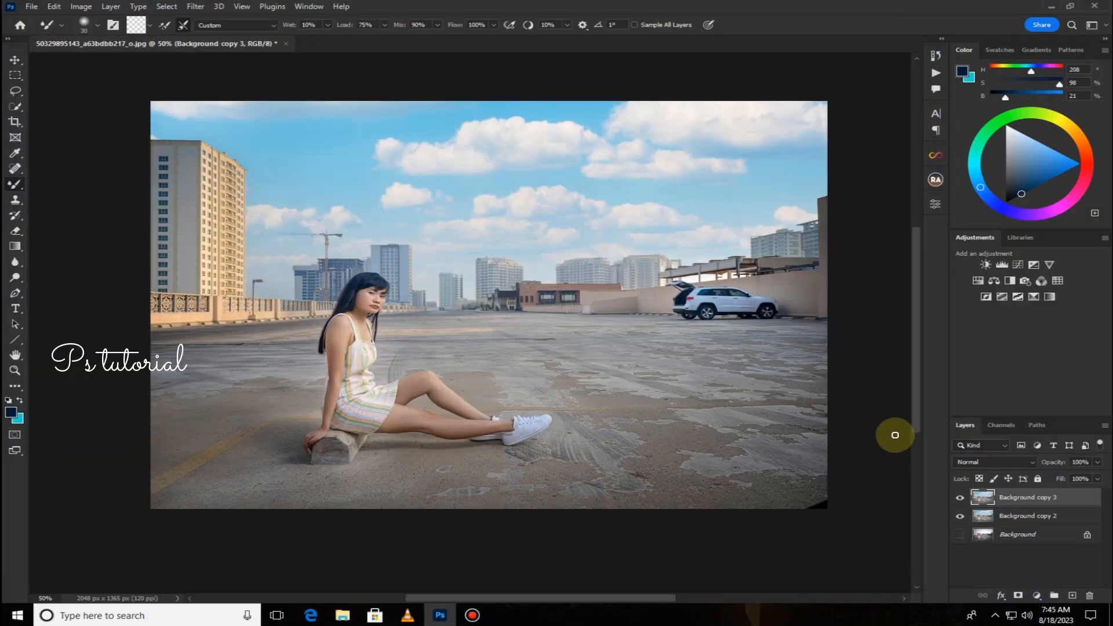
right_click(1070, 509)
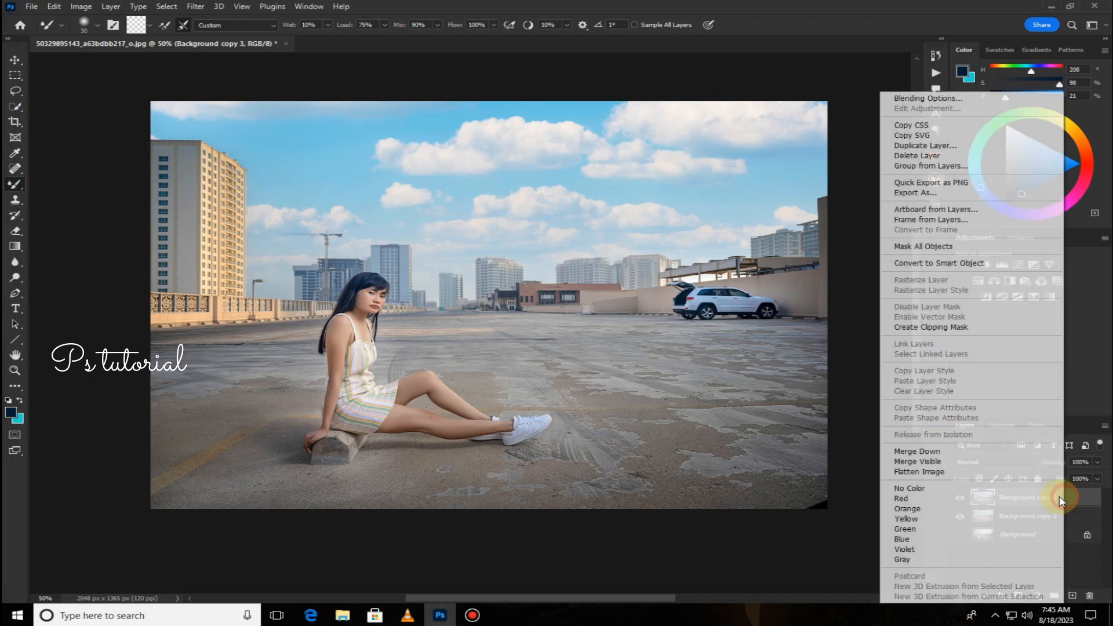
click(942, 450)
drag(1078, 500, 1071, 596)
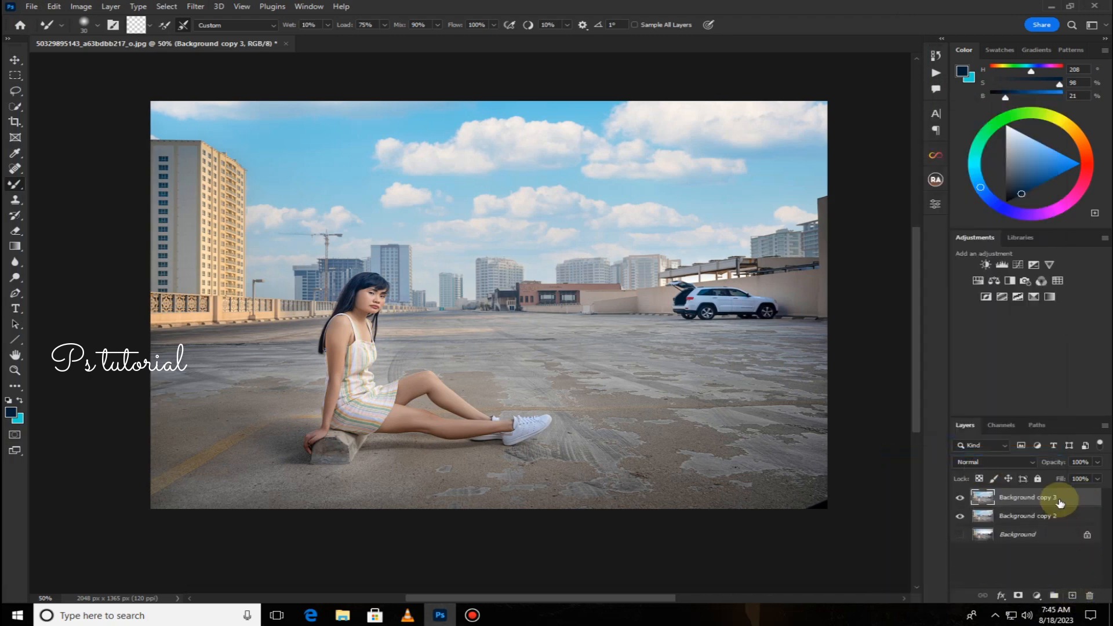
Add a Curves adjustment layer and adjust the Red channel curve.
click(1019, 265)
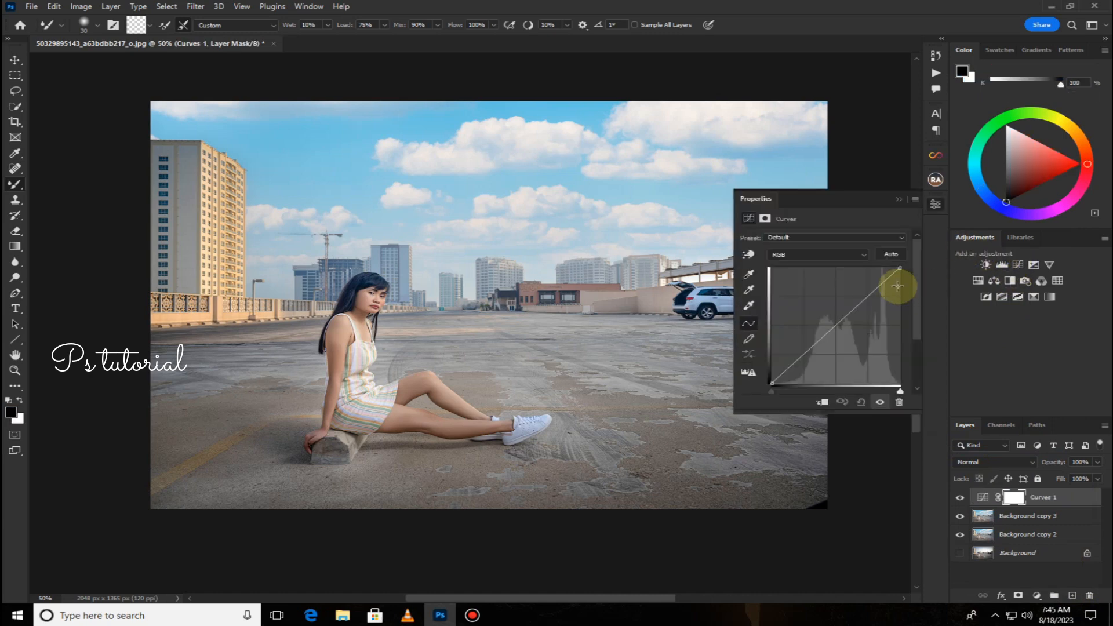
click(846, 255)
click(821, 275)
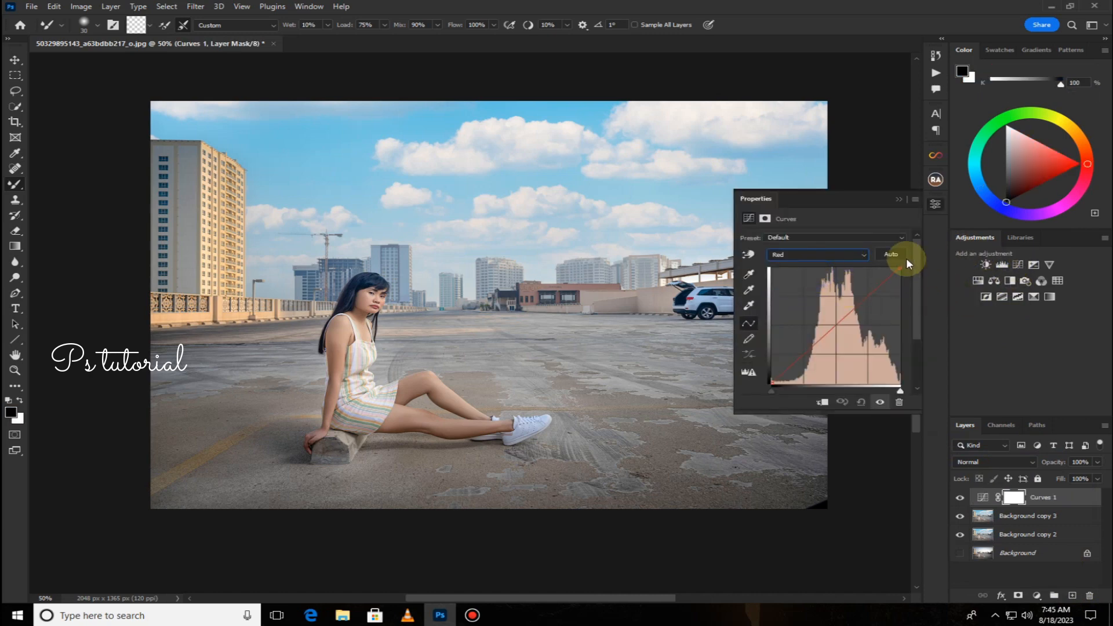
drag(901, 266, 894, 266)
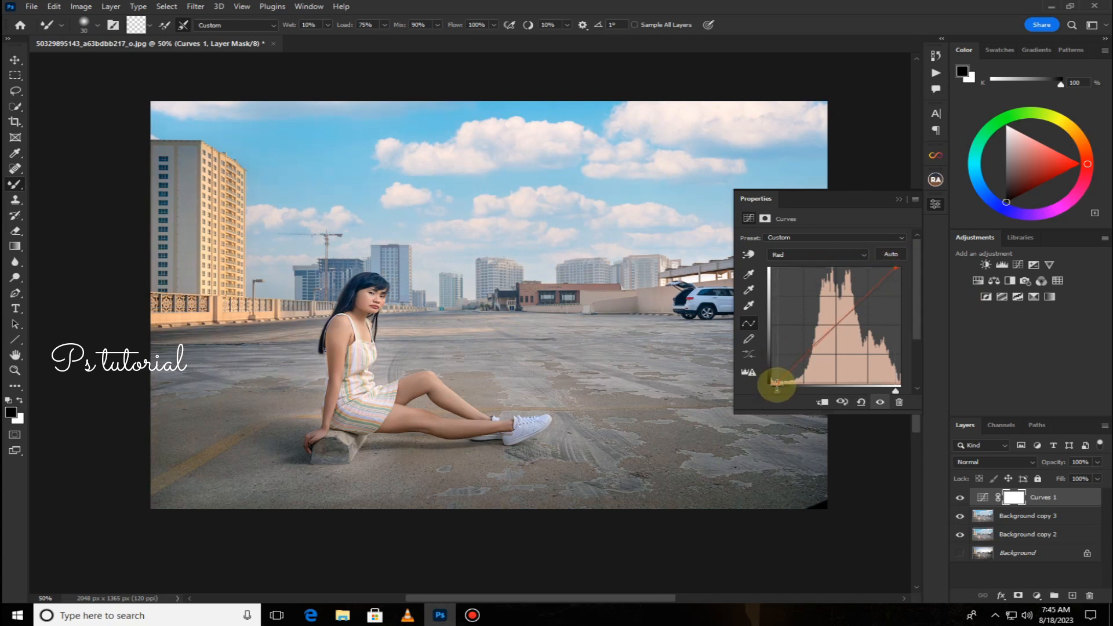
Adjust the Green and Blue channel curves of the Curves layer and close its properties.
click(864, 254)
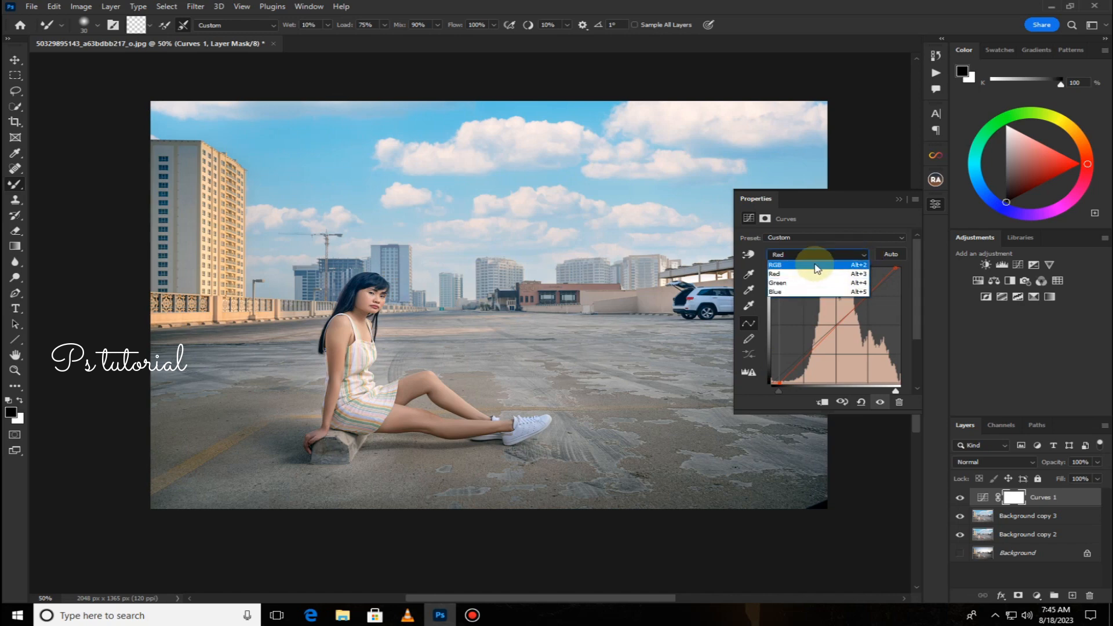
click(784, 283)
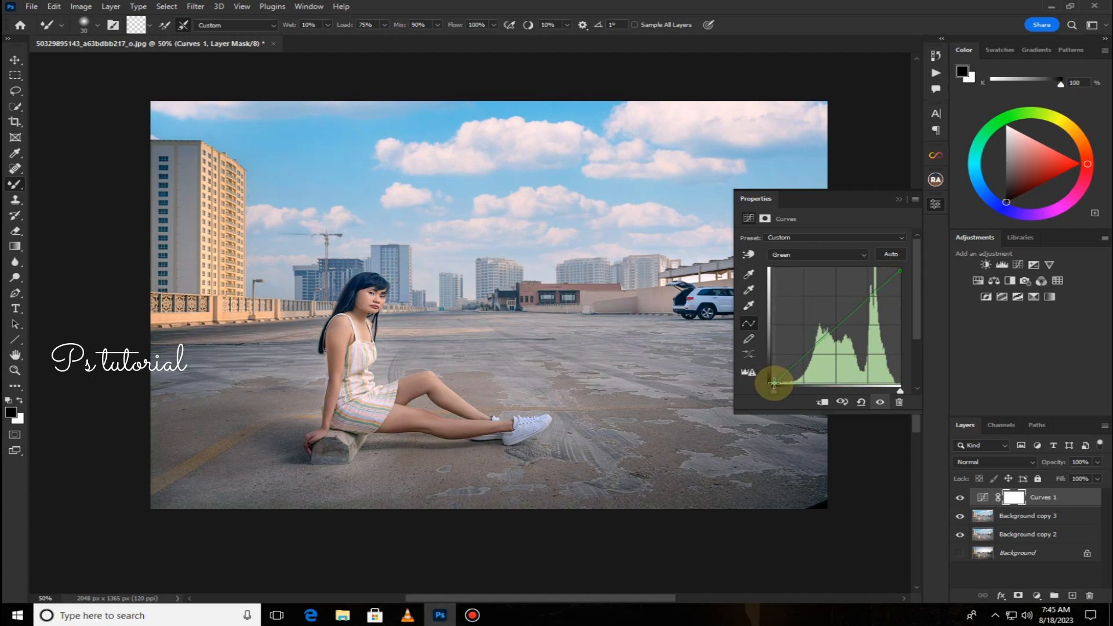
click(850, 256)
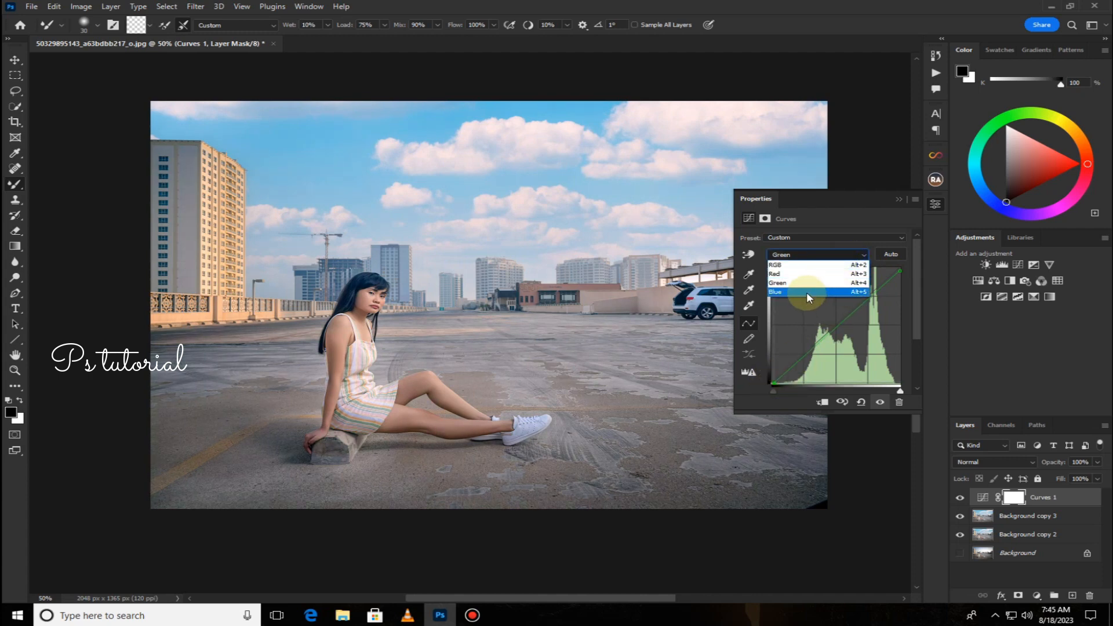
click(806, 292)
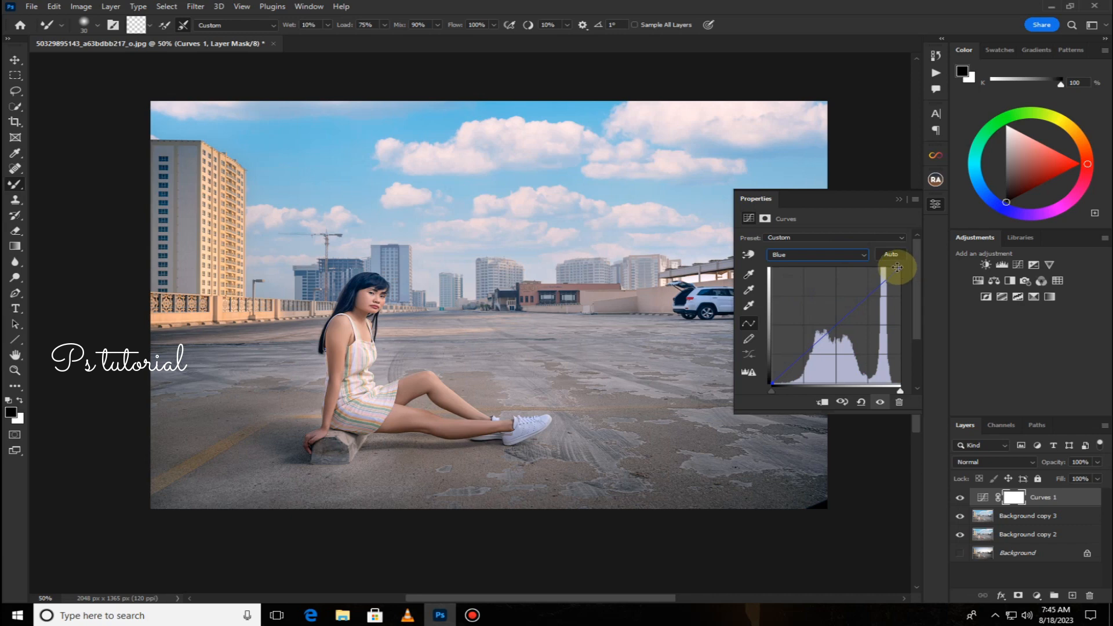
click(897, 267)
drag(895, 267, 898, 265)
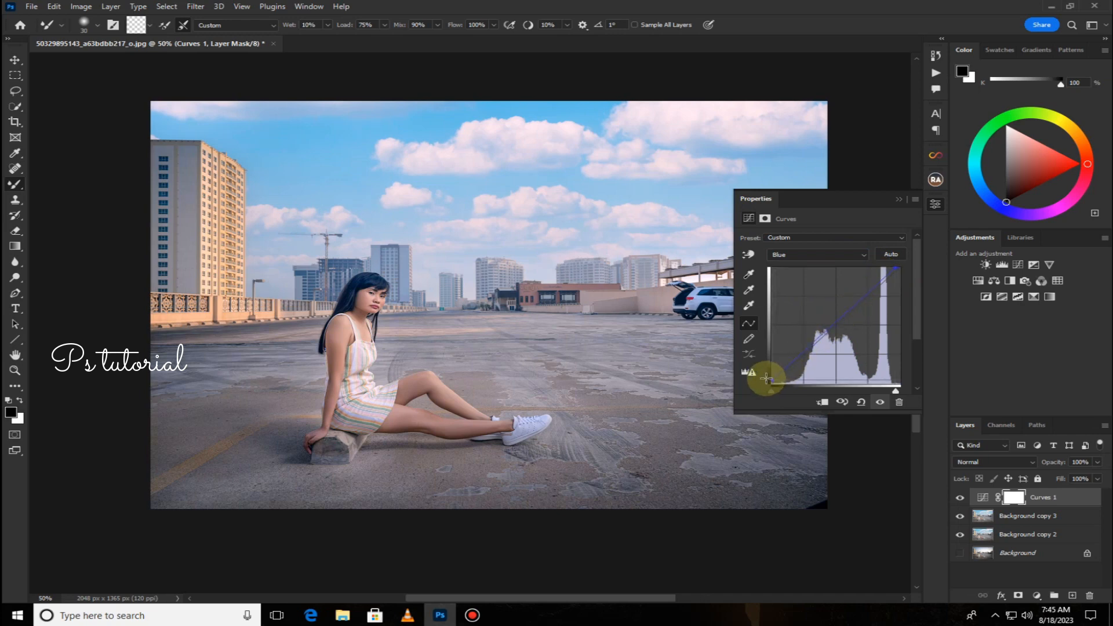
click(898, 199)
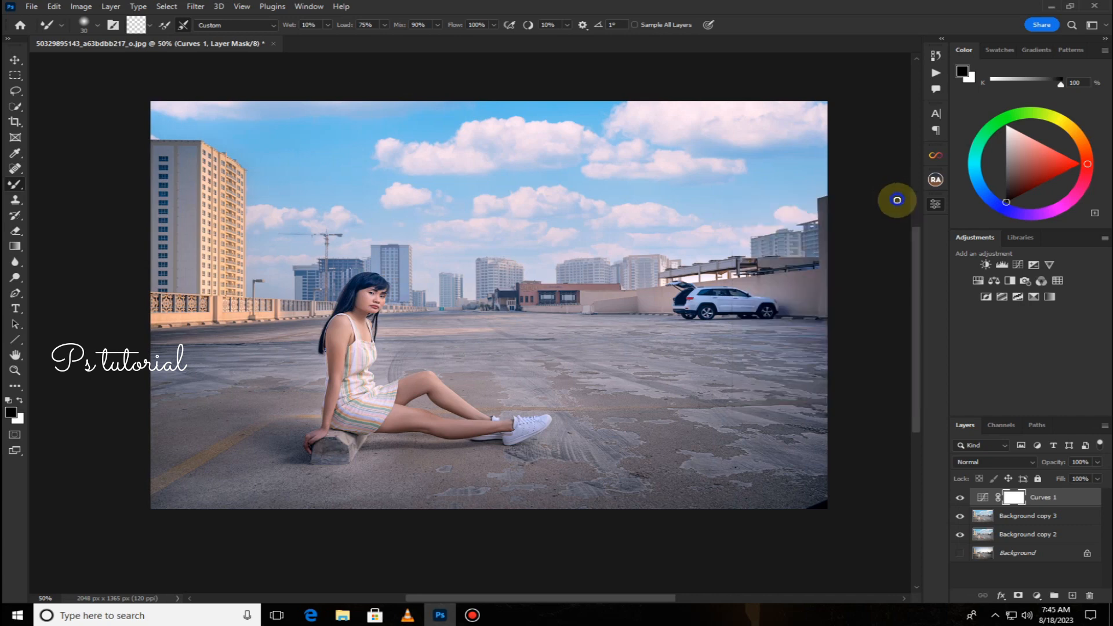
Invert the Curves layer mask to black.
double_click(1013, 499)
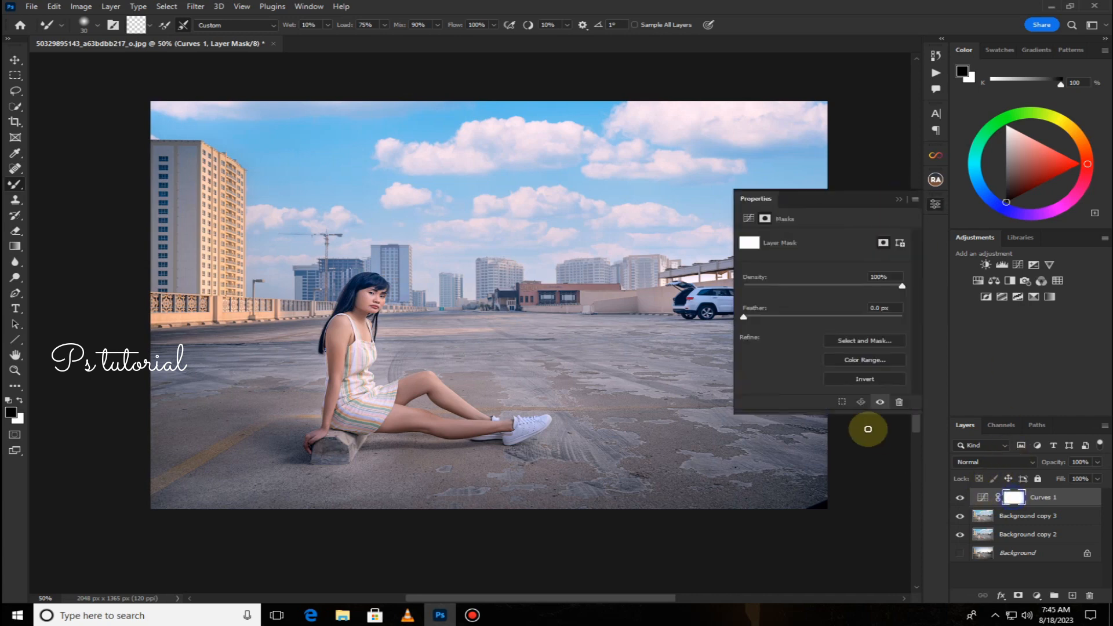
click(854, 379)
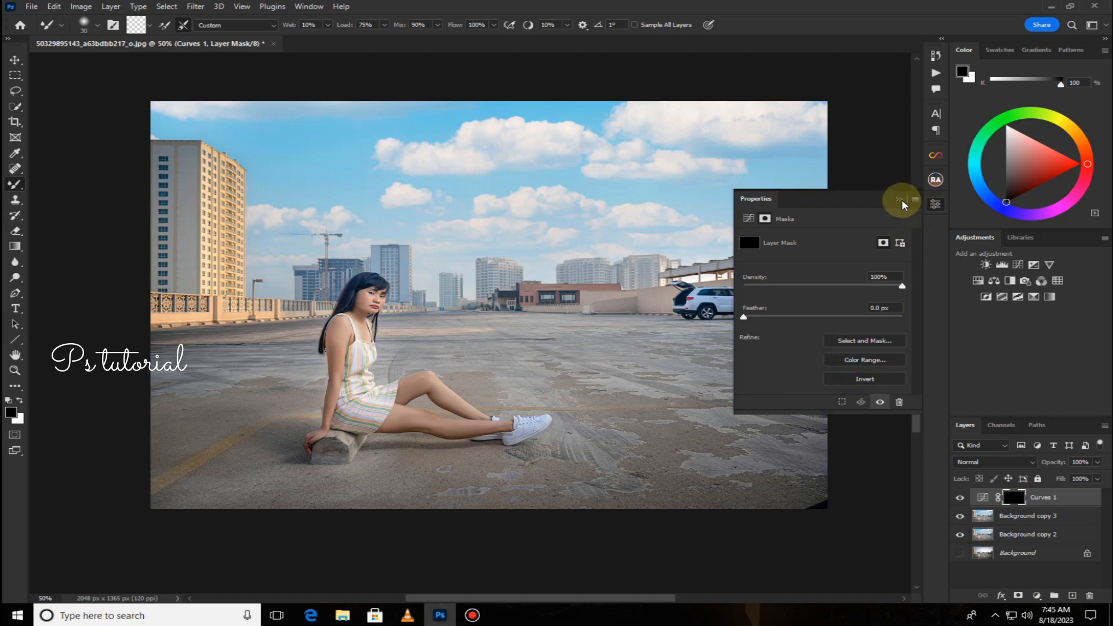
click(900, 199)
Switch to the Brush tool with white foreground and paint the mask across the ground in front of the model.
right_click(5, 190)
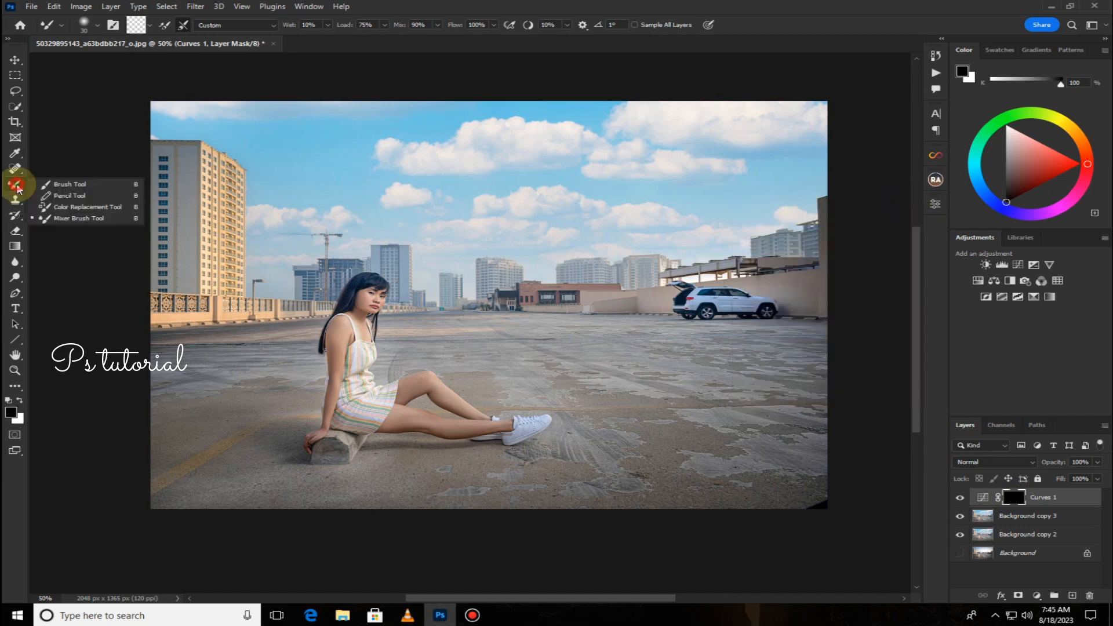
click(46, 184)
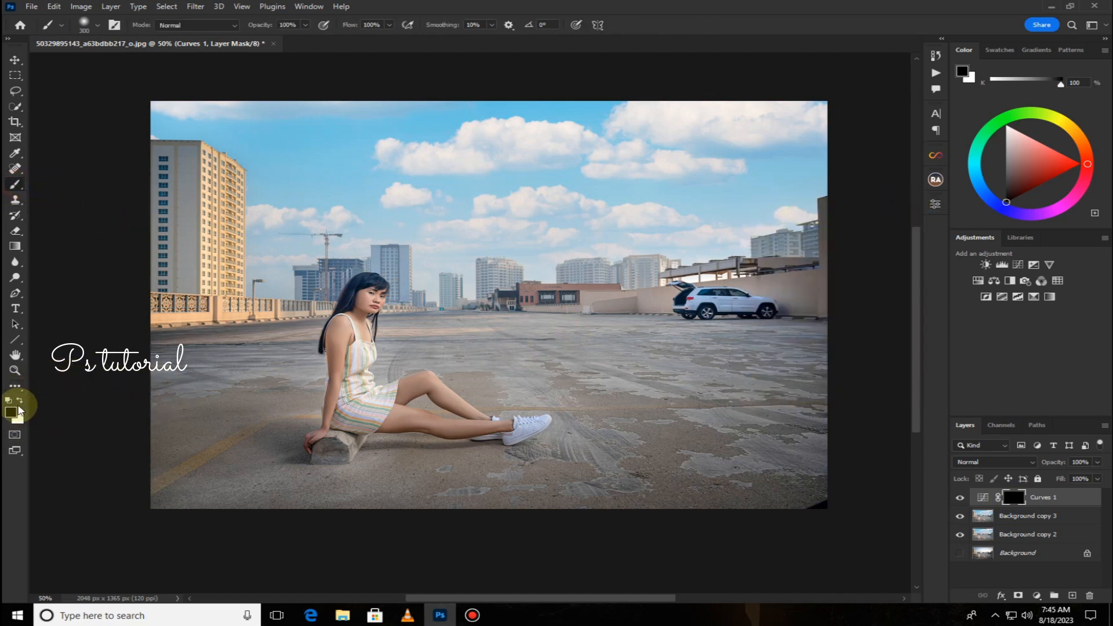
click(19, 401)
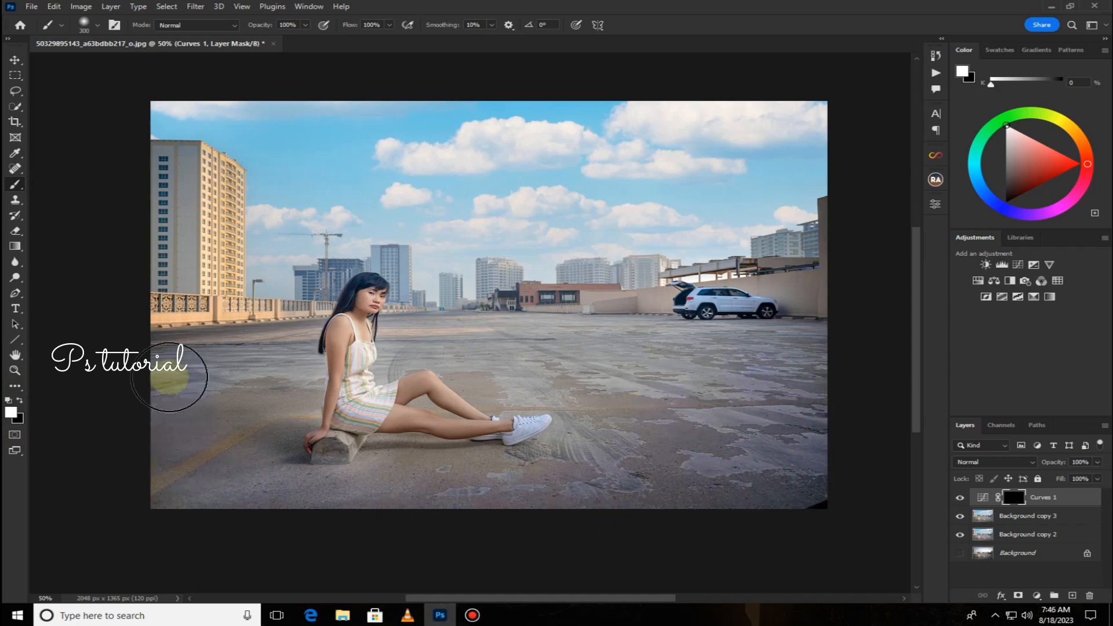
mouse_move(169, 378)
mouse_down()
mouse_move(224, 394)
mouse_move(250, 378)
mouse_move(224, 453)
mouse_move(172, 481)
mouse_move(240, 524)
mouse_move(537, 534)
mouse_move(730, 450)
mouse_move(770, 498)
mouse_move(785, 425)
mouse_move(807, 411)
mouse_move(787, 381)
mouse_move(796, 368)
mouse_move(661, 363)
mouse_move(808, 360)
mouse_move(629, 353)
mouse_move(669, 385)
mouse_move(693, 458)
mouse_move(695, 448)
mouse_move(676, 451)
mouse_move(682, 417)
mouse_up()
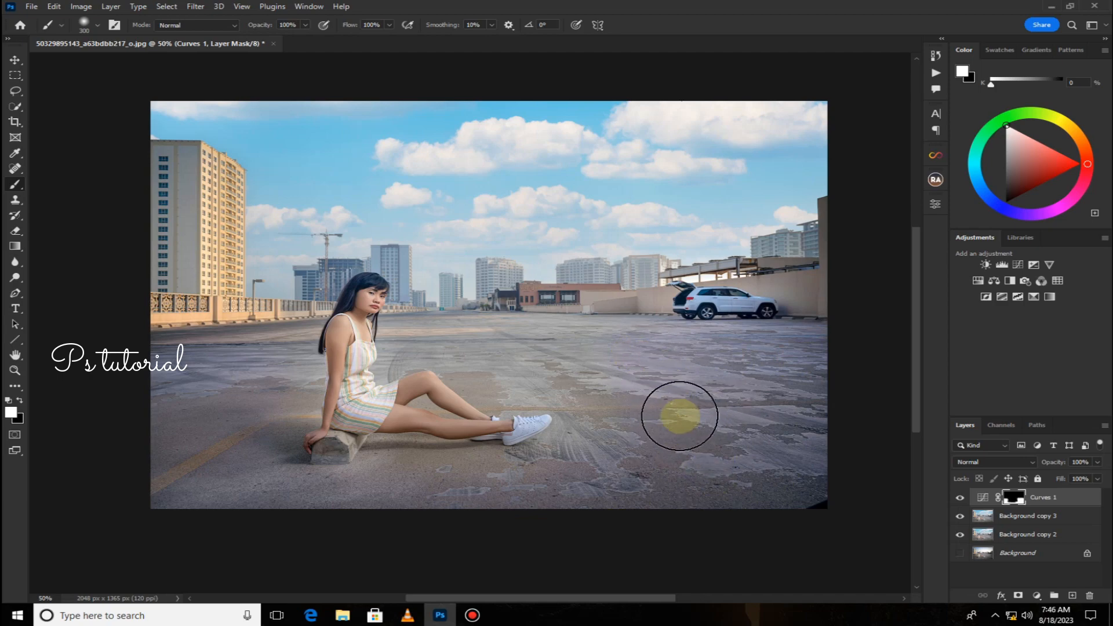
Paint the Curves layer mask over the distant ground behind the model with a smaller brush.
key(ctrl+plus)
key(ctrl+plus)
key(ctrl+plus)
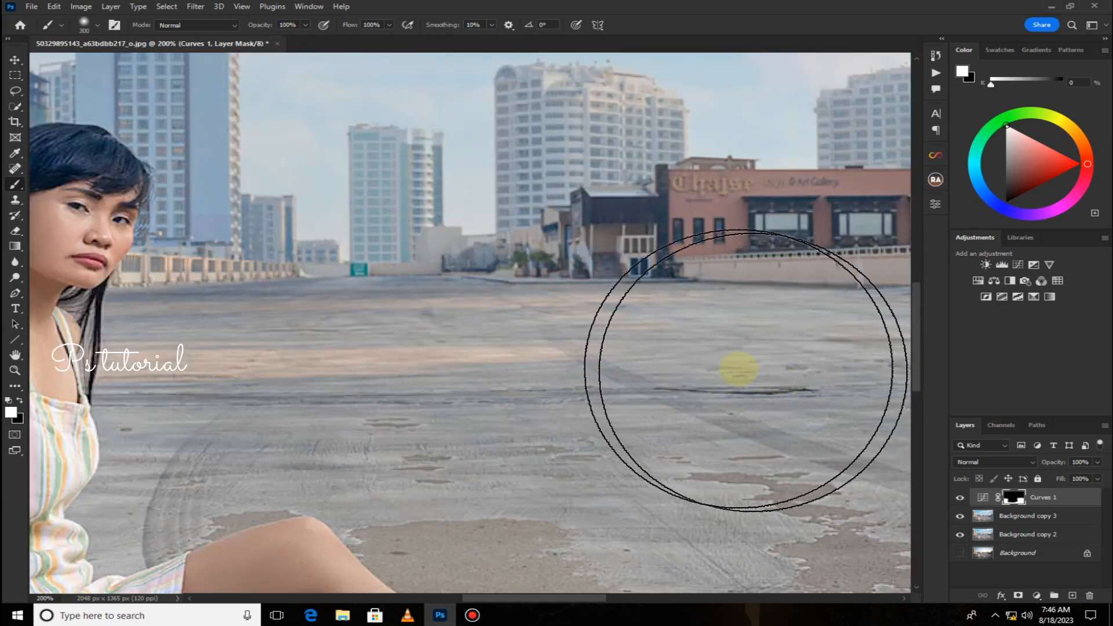
drag(730, 369, 206, 318)
drag(673, 308, 119, 323)
key([)
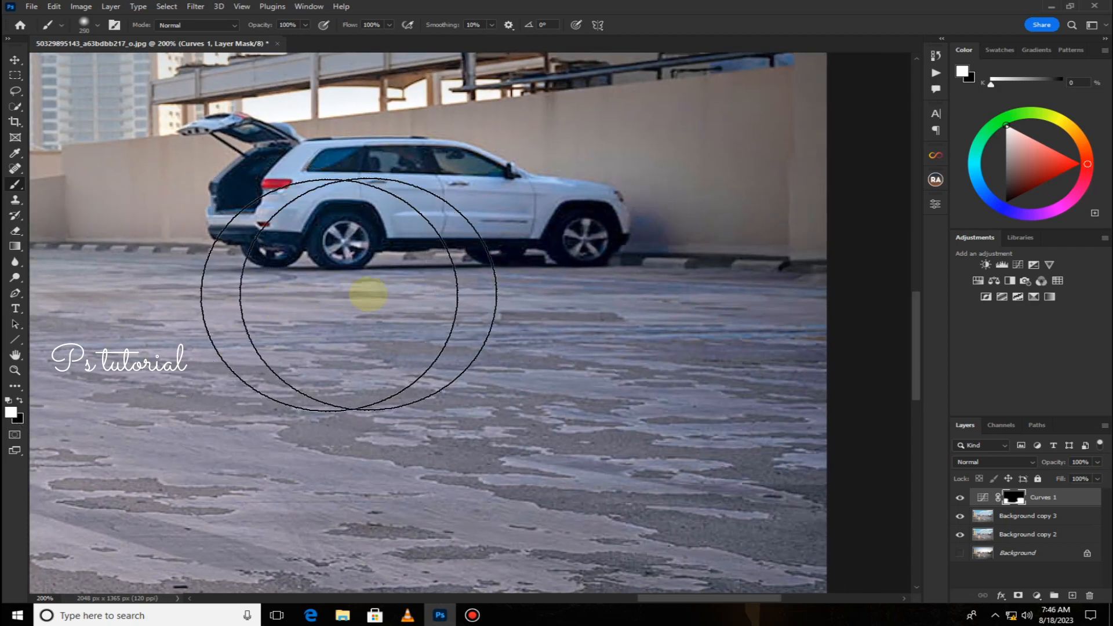
key([)
key([)
key([)
key([)
key([)
key([)
mouse_move(799, 323)
mouse_down()
mouse_move(370, 317)
mouse_move(800, 335)
mouse_up()
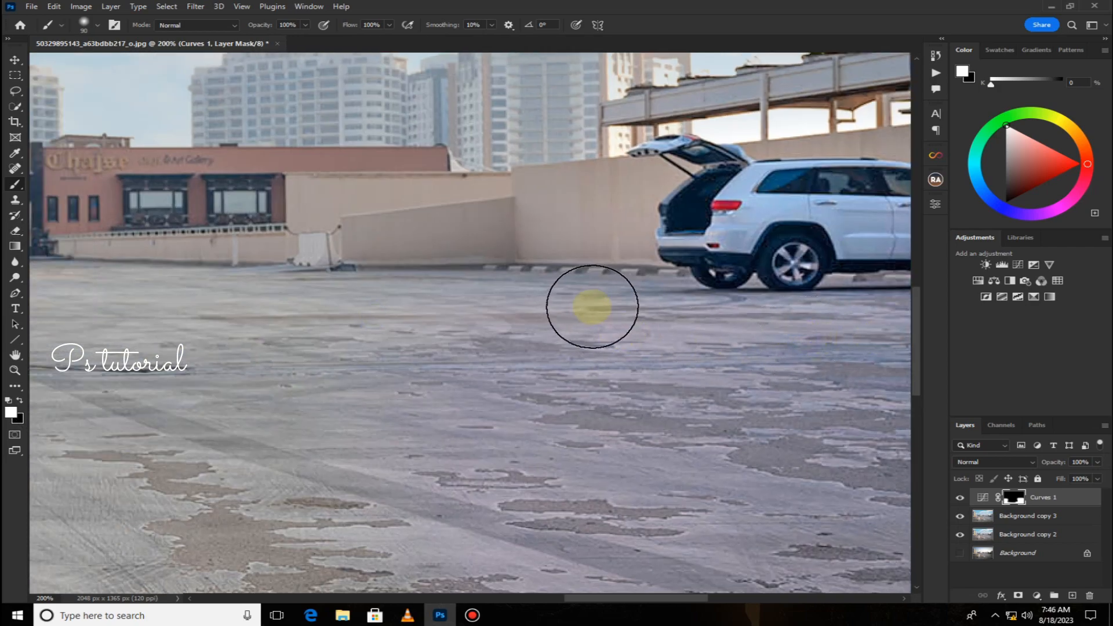
mouse_move(792, 372)
mouse_down()
mouse_move(332, 383)
mouse_move(702, 406)
mouse_move(518, 353)
mouse_move(425, 351)
mouse_up()
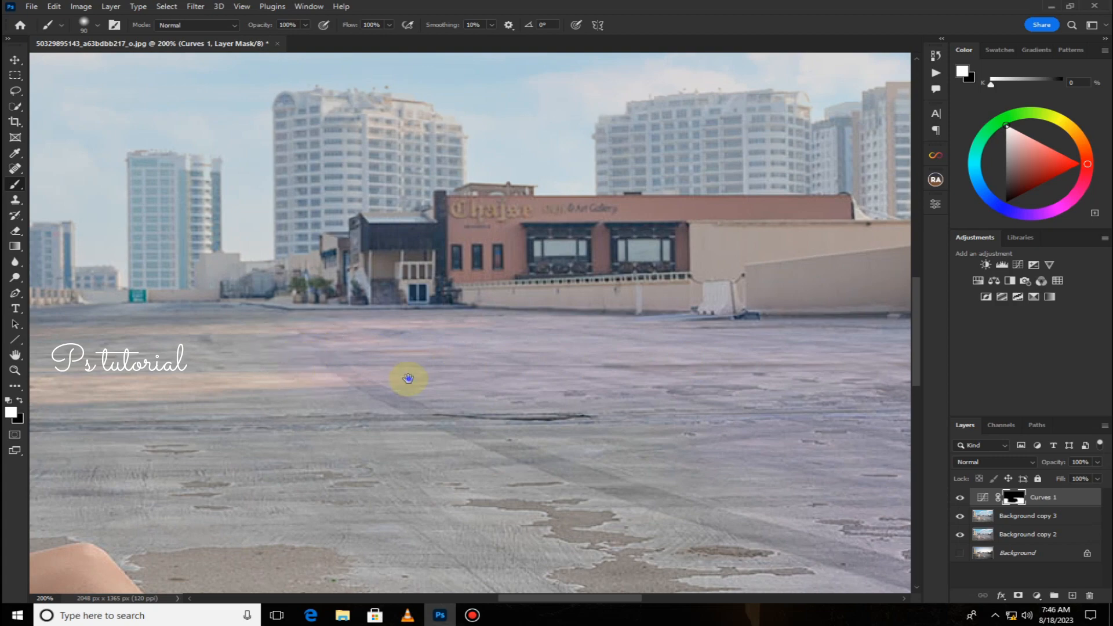
drag(406, 377, 709, 397)
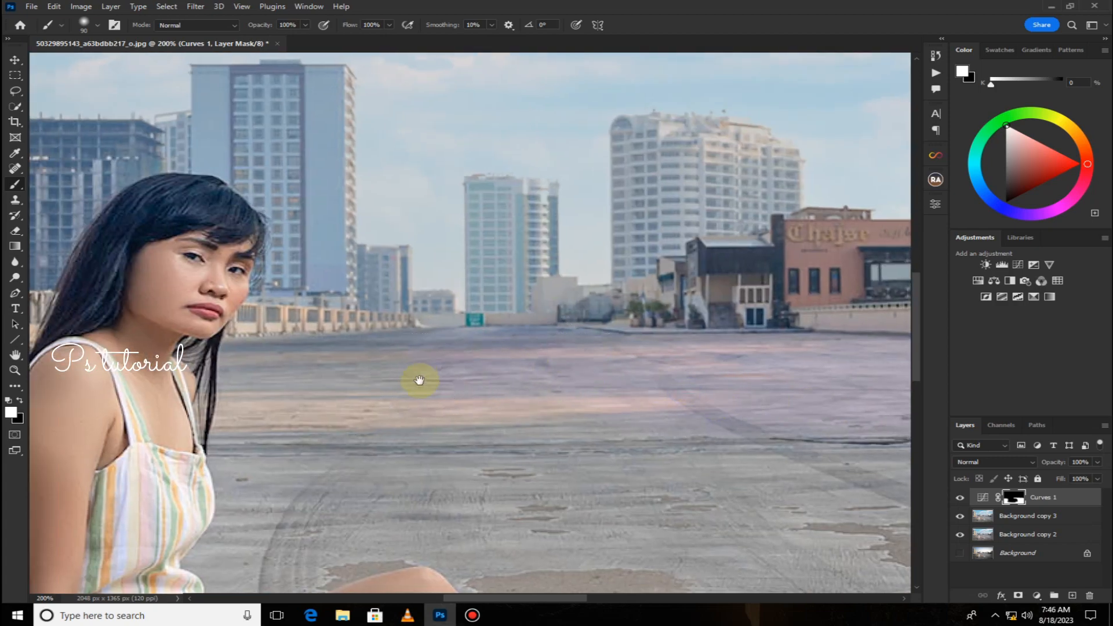
drag(492, 407, 609, 310)
drag(540, 288, 492, 282)
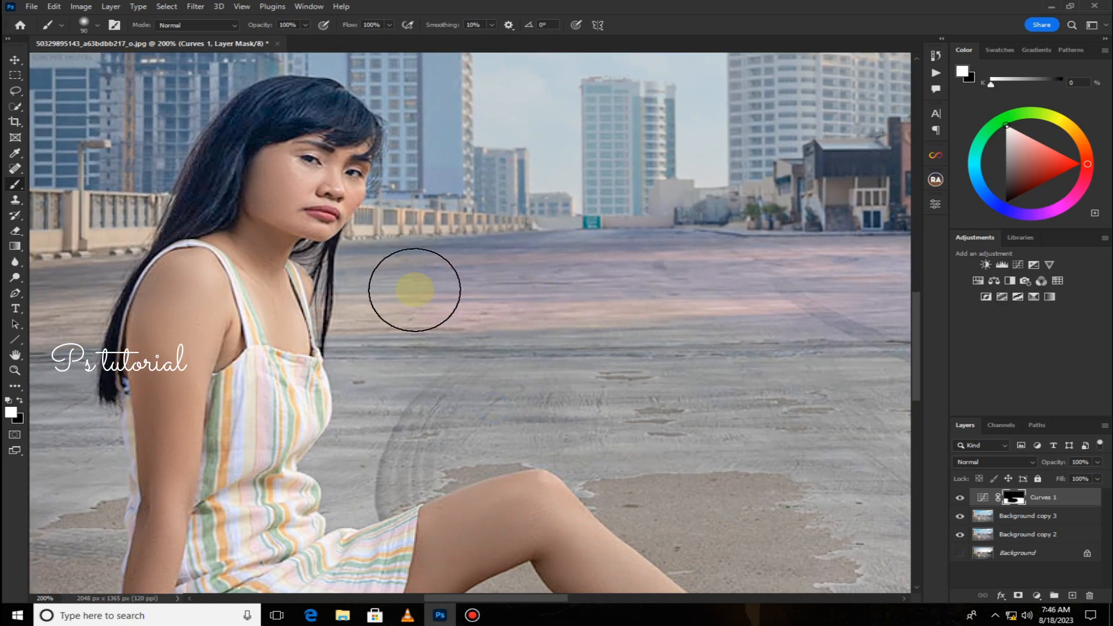
Shrink the brush and paint the mask closely along the edges of the model's body and legs.
key(bracketleft)
key(bracketleft)
key(bracketleft)
key(bracketleft)
key(bracketleft)
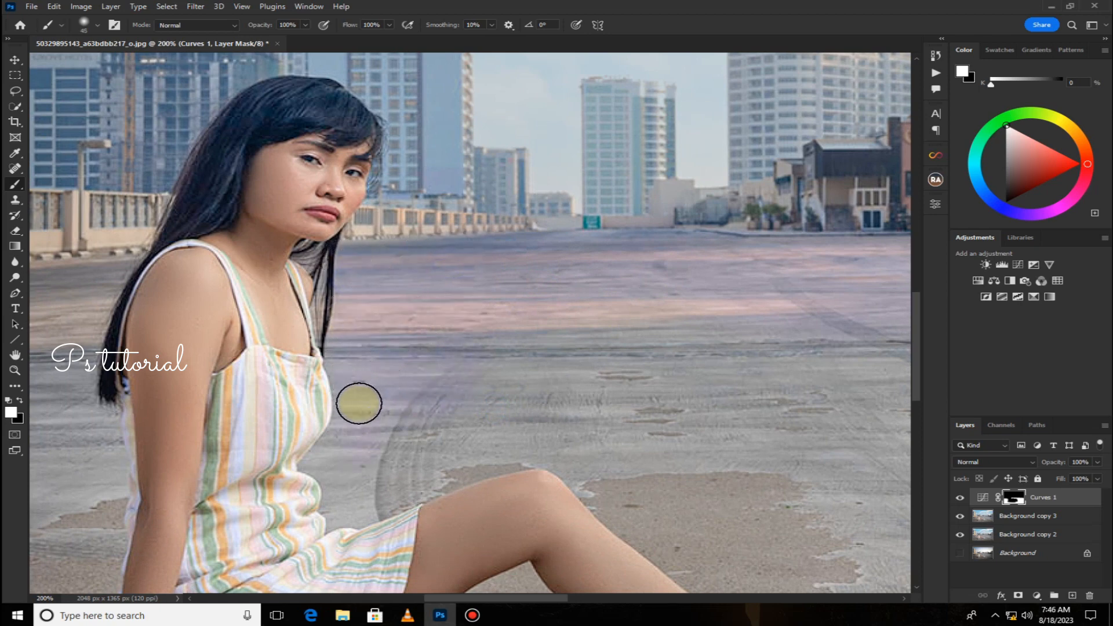
drag(390, 432, 429, 348)
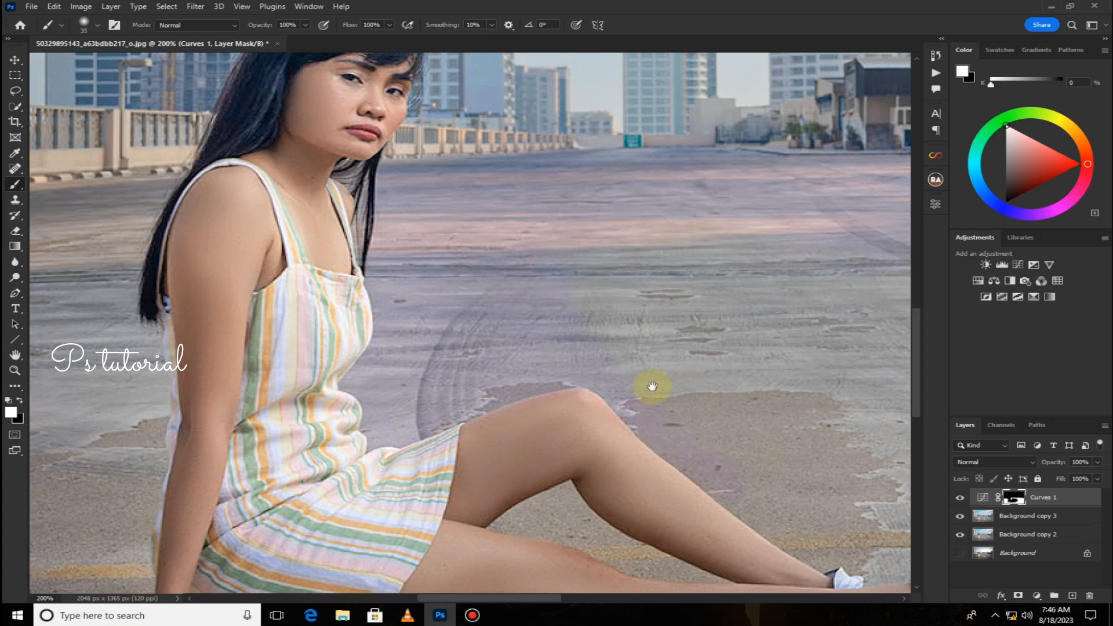
drag(651, 385, 398, 238)
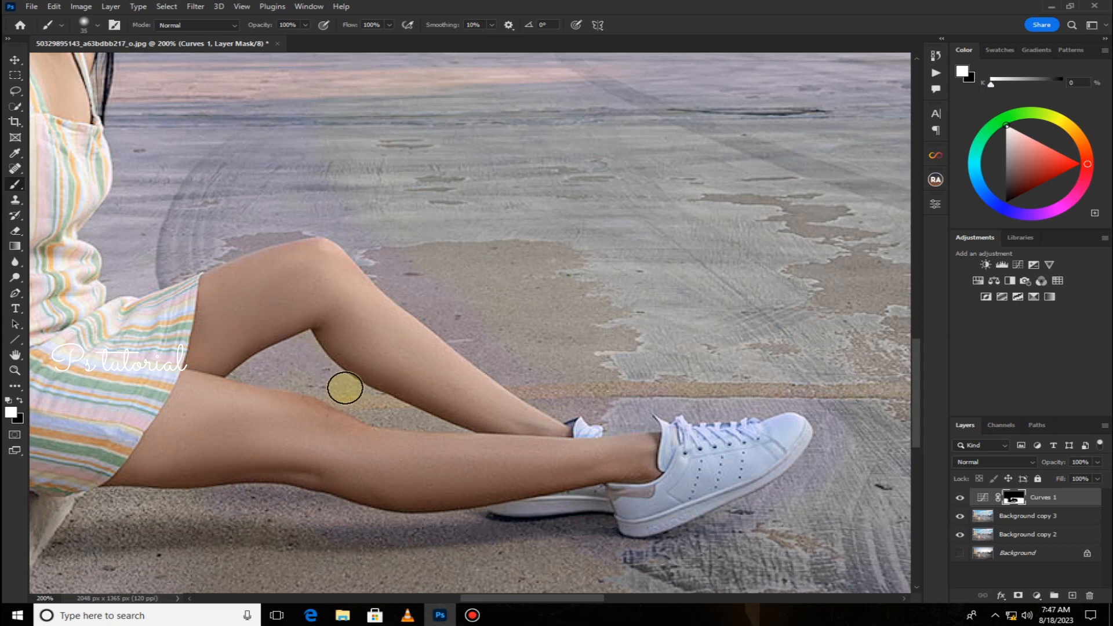
key(bracketleft)
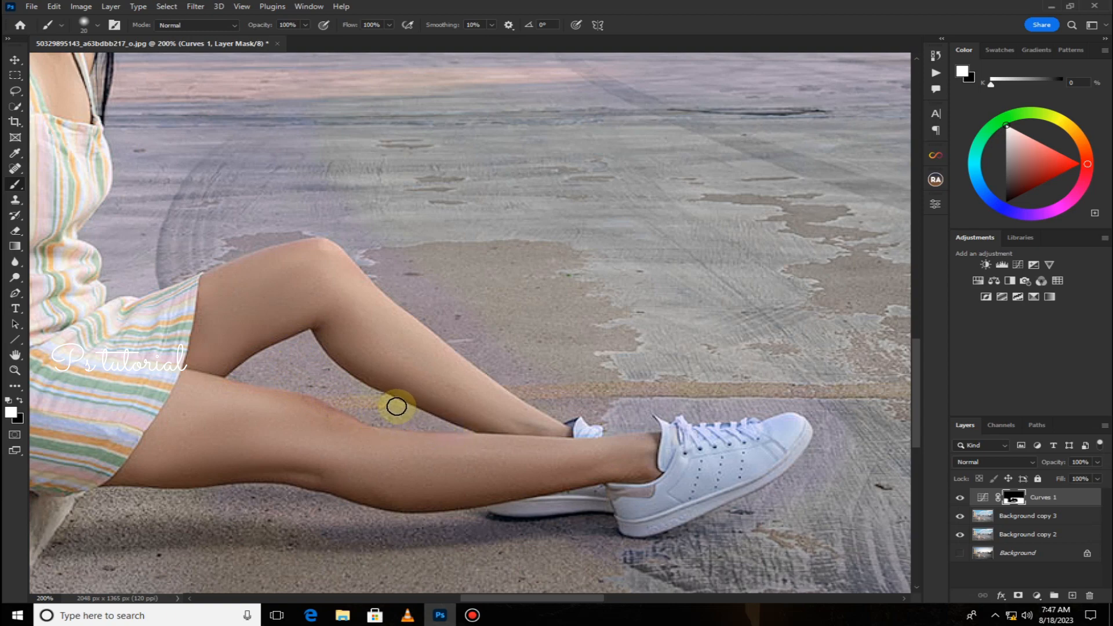
drag(395, 450, 398, 248)
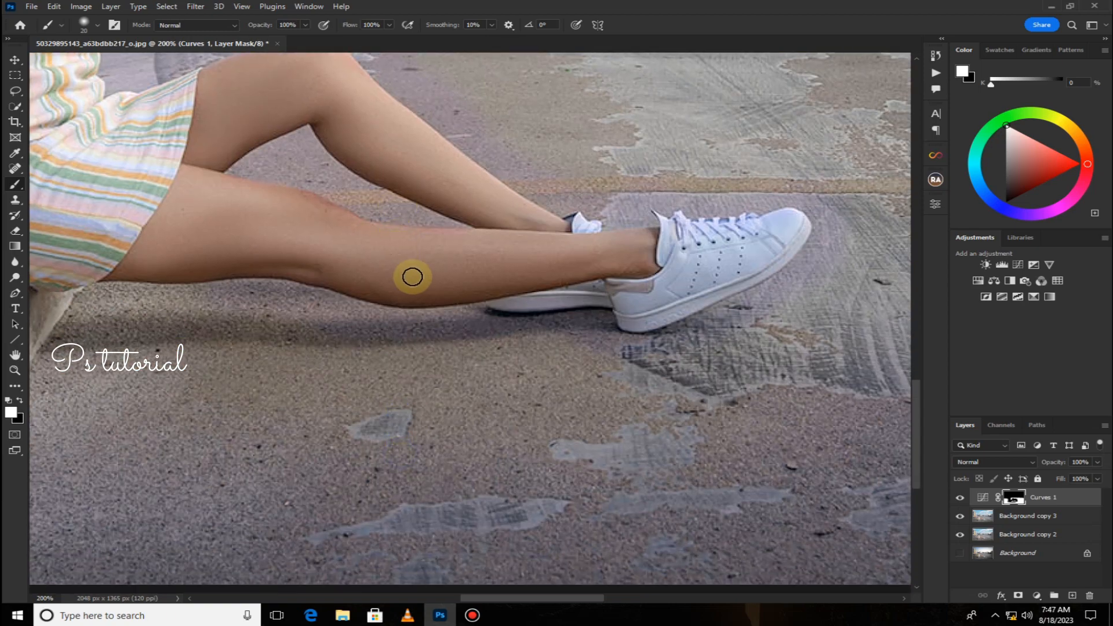
Paint the mask into the gap between the model's legs with a small brush.
key(ctrl+minus)
key(ctrl+minus)
key(bracketright)
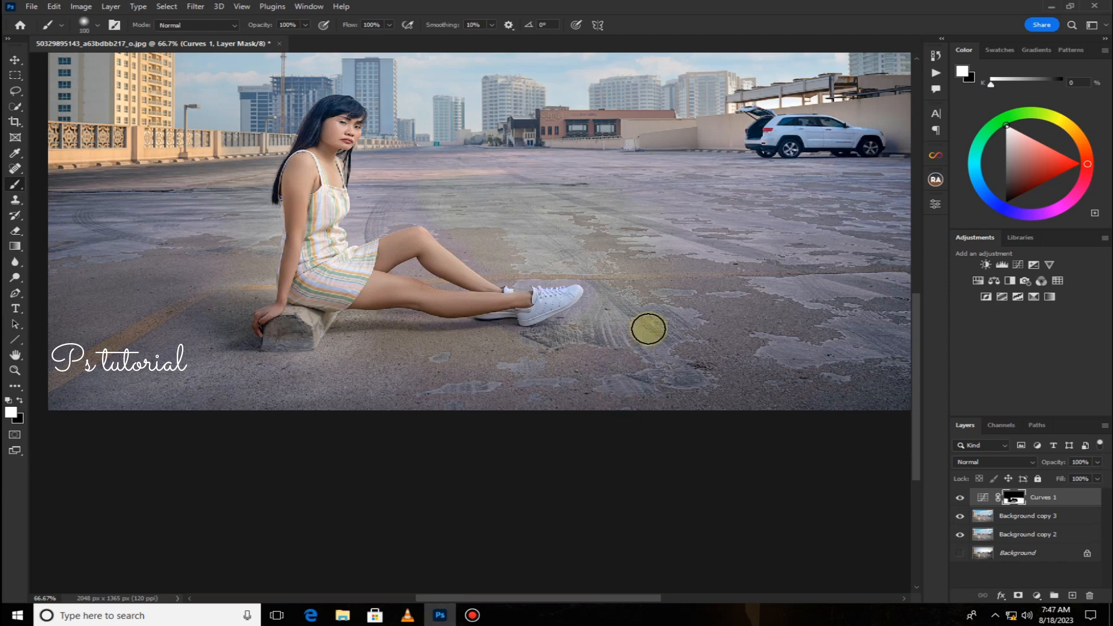
key(bracketright)
key(bracketright)
key(bracketright)
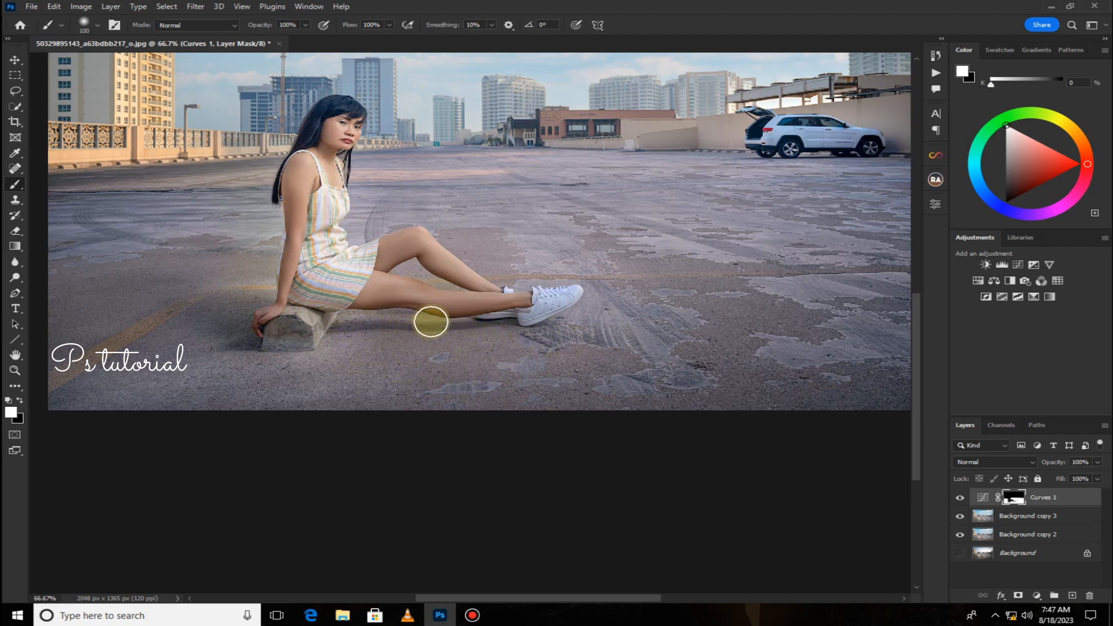
scroll(426, 330, up, 4)
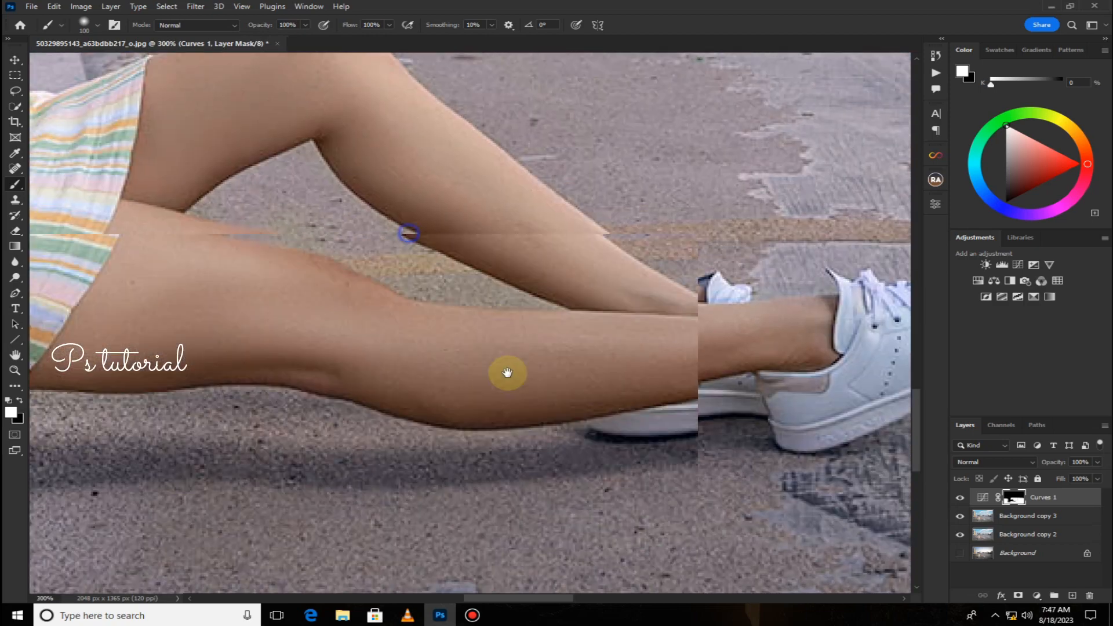
key(bracketleft)
key(bracketleft)
key(bracketleft)
key(bracketleft)
key(bracketleft)
key(bracketleft)
key(bracketleft)
key(bracketleft)
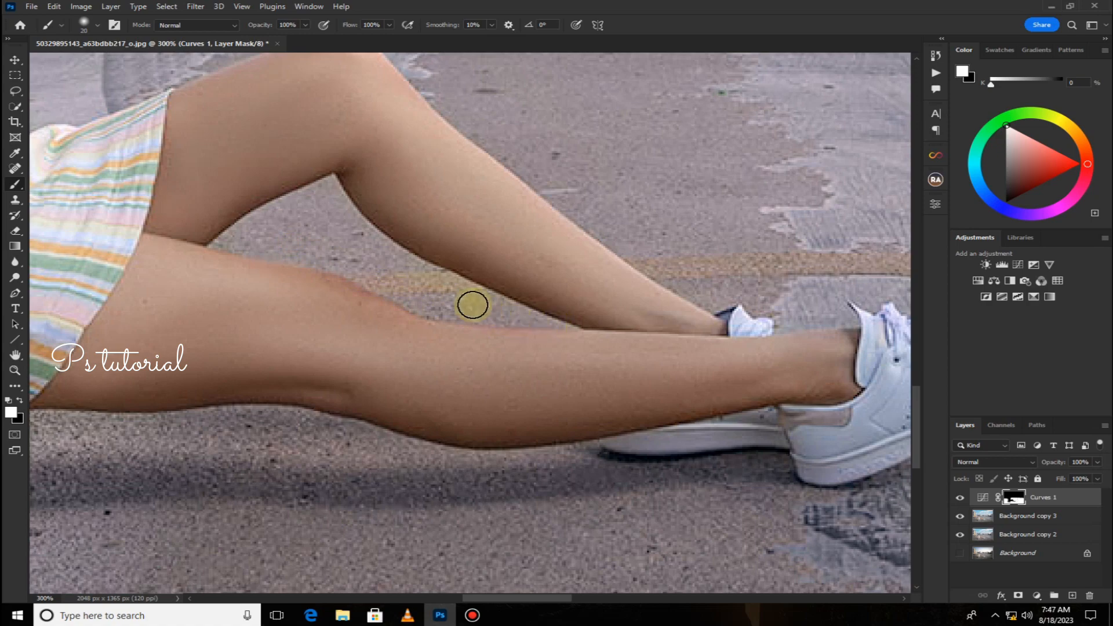
mouse_move(395, 266)
mouse_down()
mouse_move(442, 288)
mouse_move(360, 245)
mouse_move(333, 208)
mouse_up()
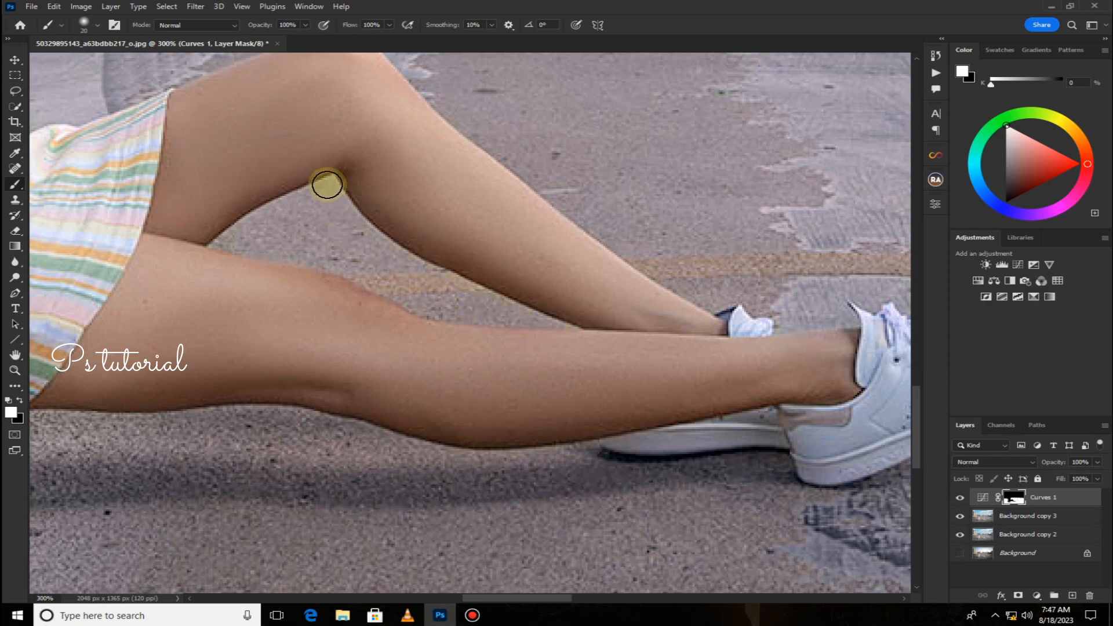
Paint the mask around the model's hand, the concrete block and the ground beside her back.
drag(87, 433, 509, 331)
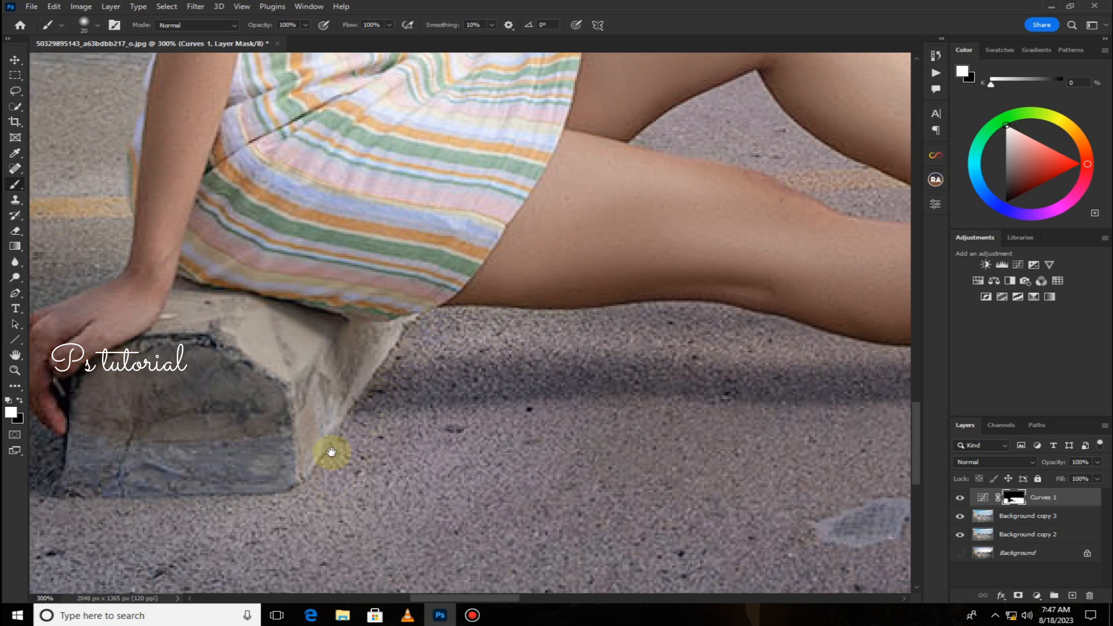
drag(331, 451, 629, 472)
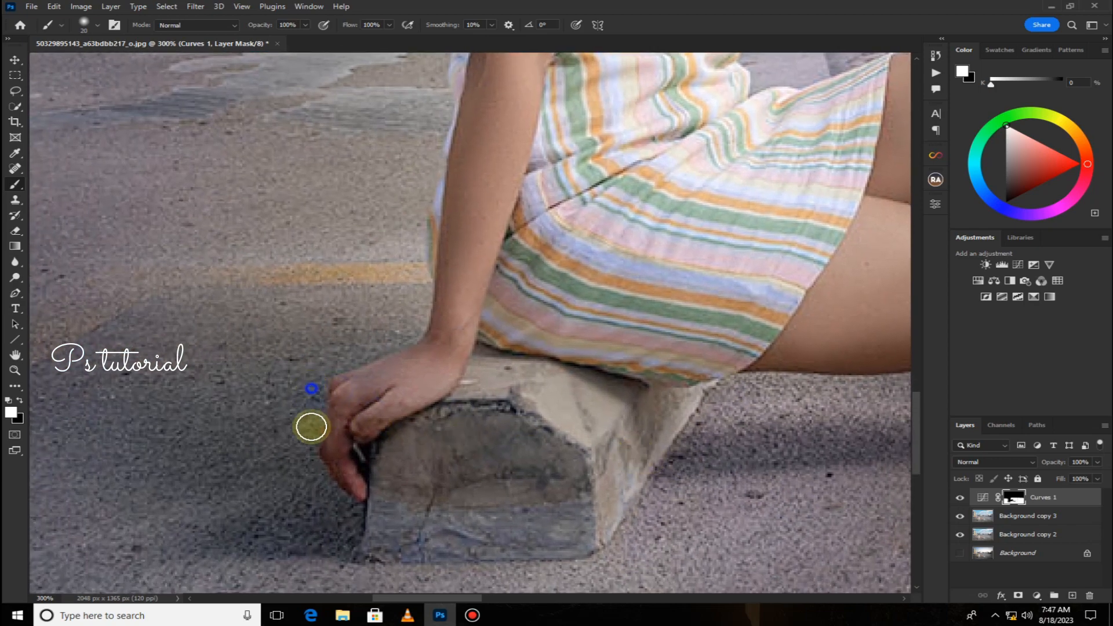
mouse_move(311, 428)
mouse_down()
mouse_move(311, 464)
mouse_move(299, 415)
mouse_move(317, 514)
mouse_move(343, 526)
mouse_move(308, 459)
mouse_move(342, 520)
mouse_up()
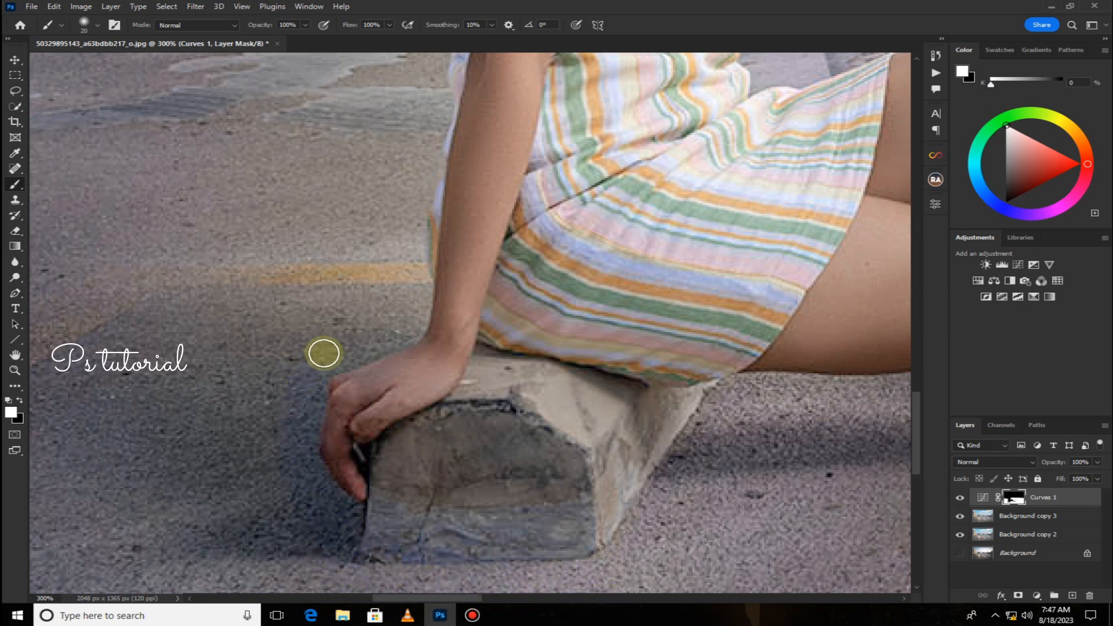
mouse_move(324, 353)
mouse_down()
mouse_move(389, 324)
mouse_move(328, 365)
mouse_move(387, 329)
mouse_up()
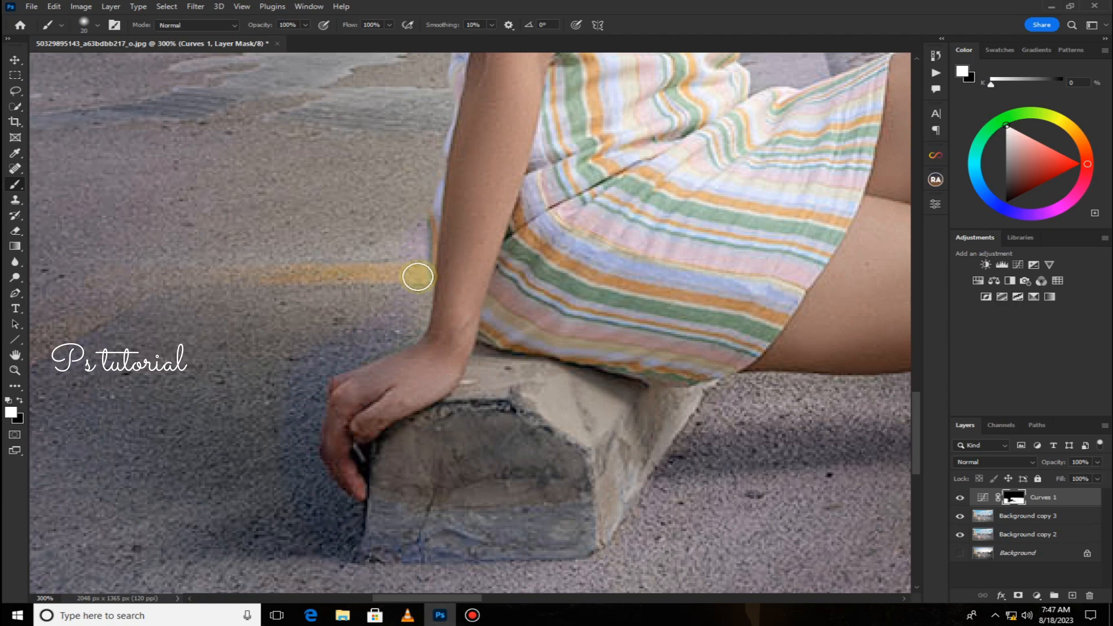
key(bracketright)
key(bracketright)
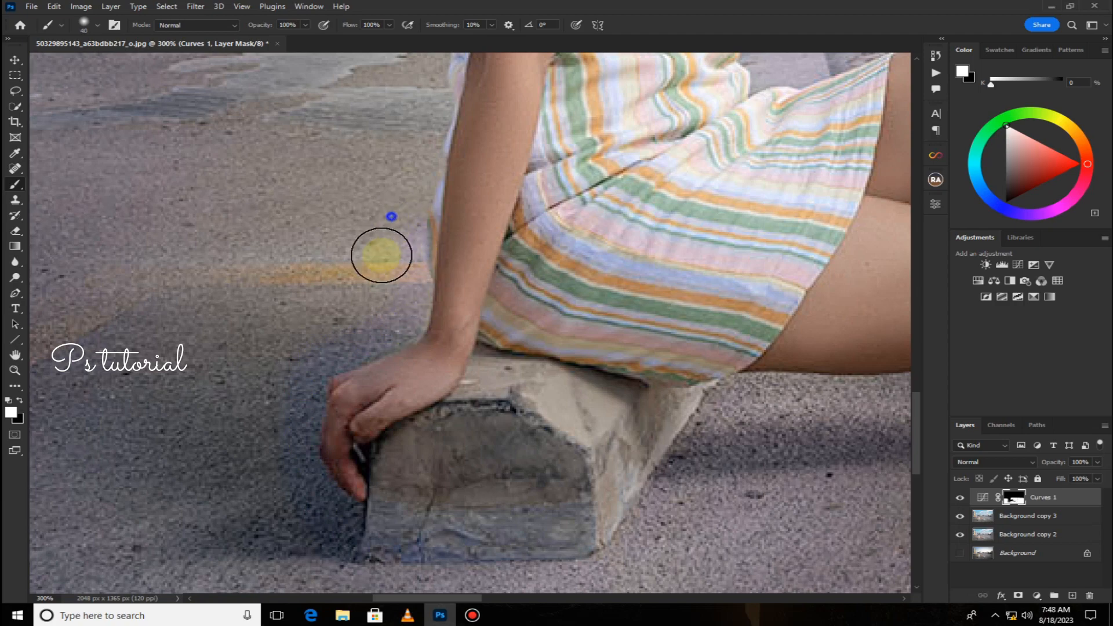
drag(398, 144, 300, 515)
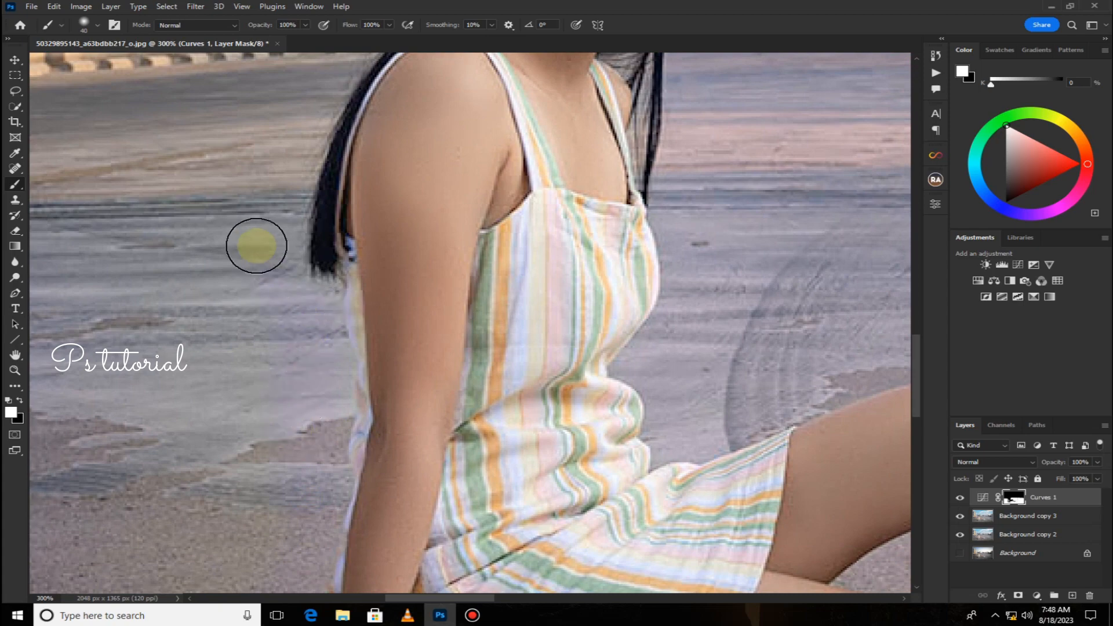
drag(290, 155, 256, 379)
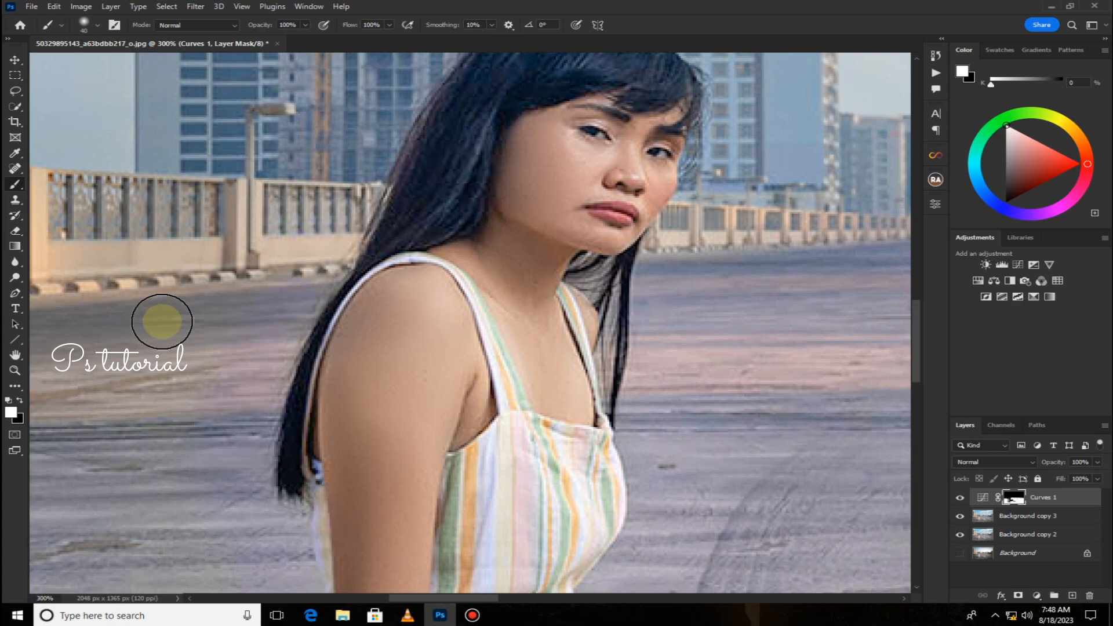
drag(143, 326, 551, 250)
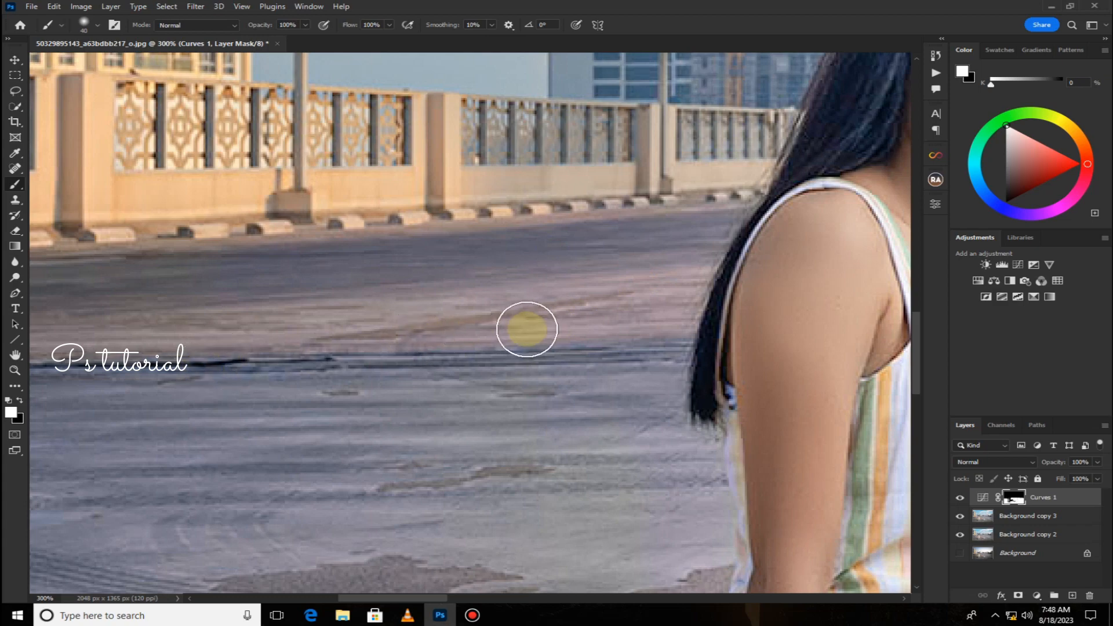
drag(223, 333, 658, 336)
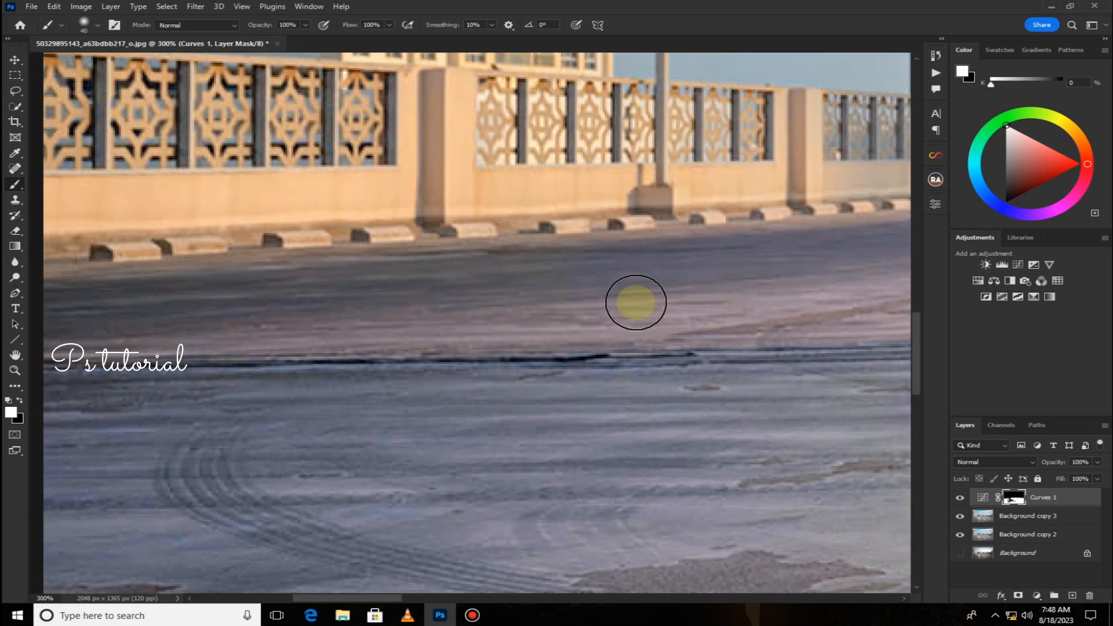
drag(291, 323, 716, 325)
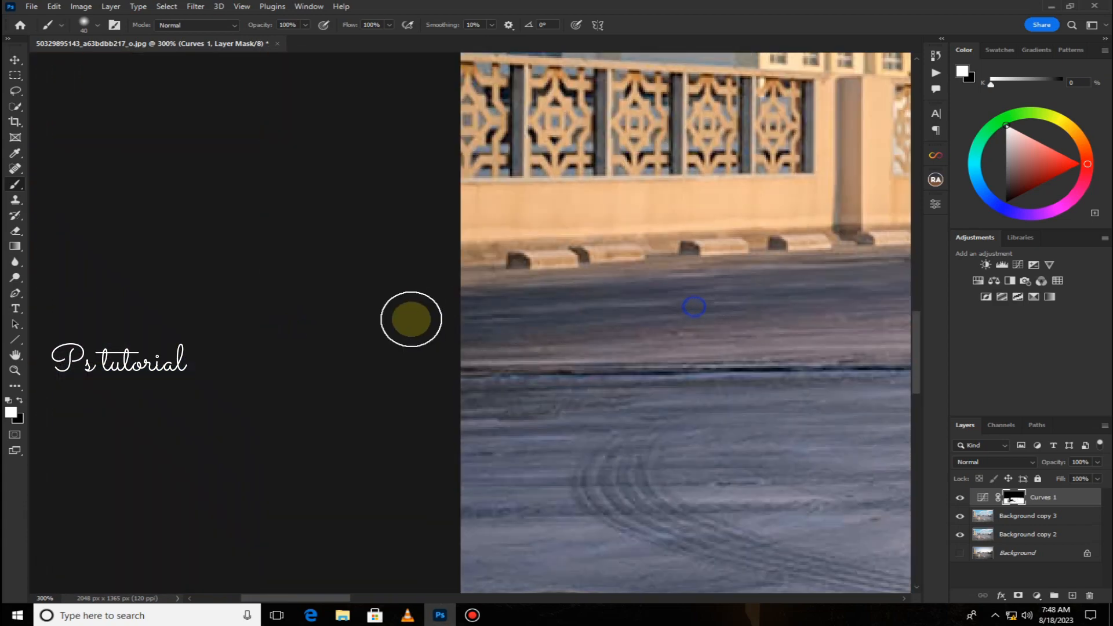
drag(520, 376, 37, 308)
Enlarge the brush and paint the remaining foreground ground into the Curves mask.
key(ctrl+minus)
key(ctrl+minus)
key(ctrl+minus)
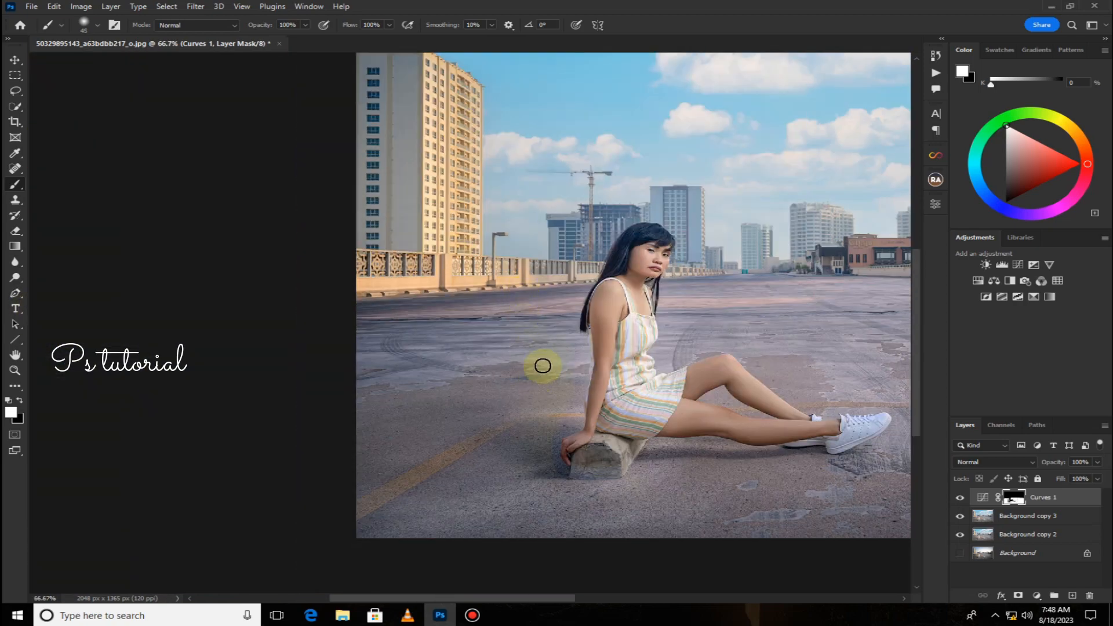
key(])
key(])
key(])
key(])
key(])
key(])
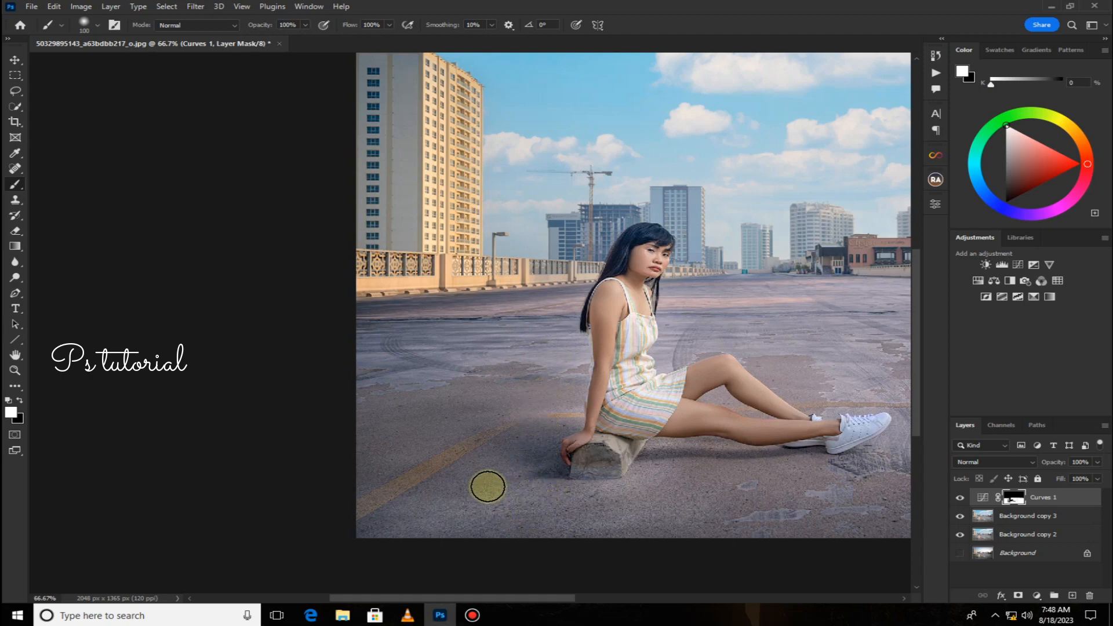
drag(502, 417, 259, 397)
mouse_move(691, 296)
mouse_down()
mouse_move(723, 323)
mouse_move(764, 482)
mouse_move(723, 493)
mouse_up()
key(ctrl+minus)
key(ctrl+minus)
key(ctrl+minus)
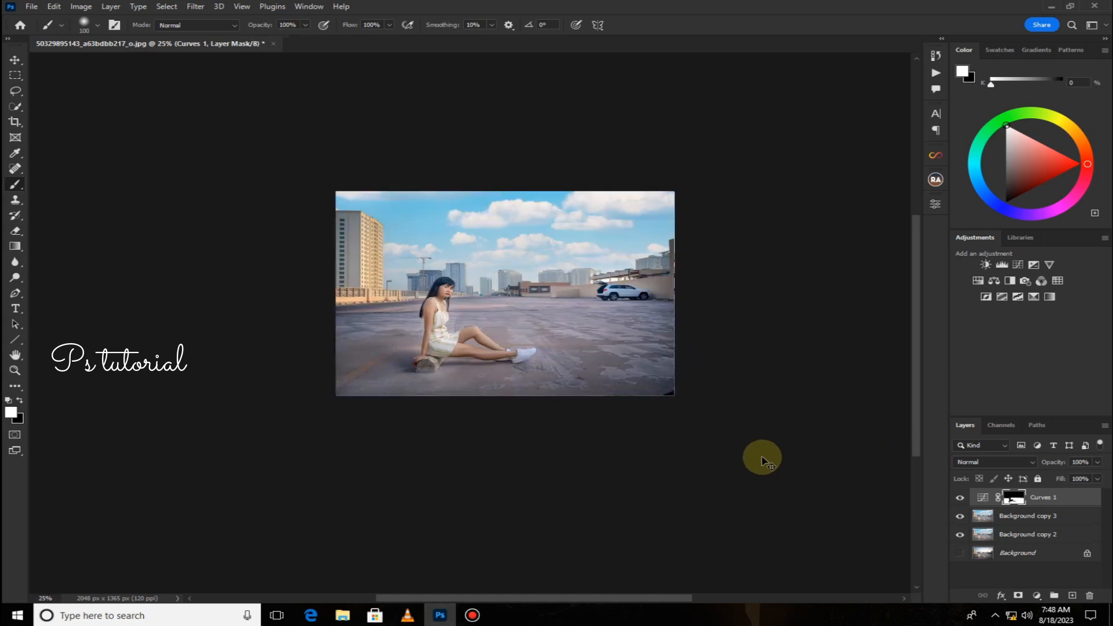
Lower the Curves layer's opacity to 50%.
key(ctrl+plus)
click(1096, 463)
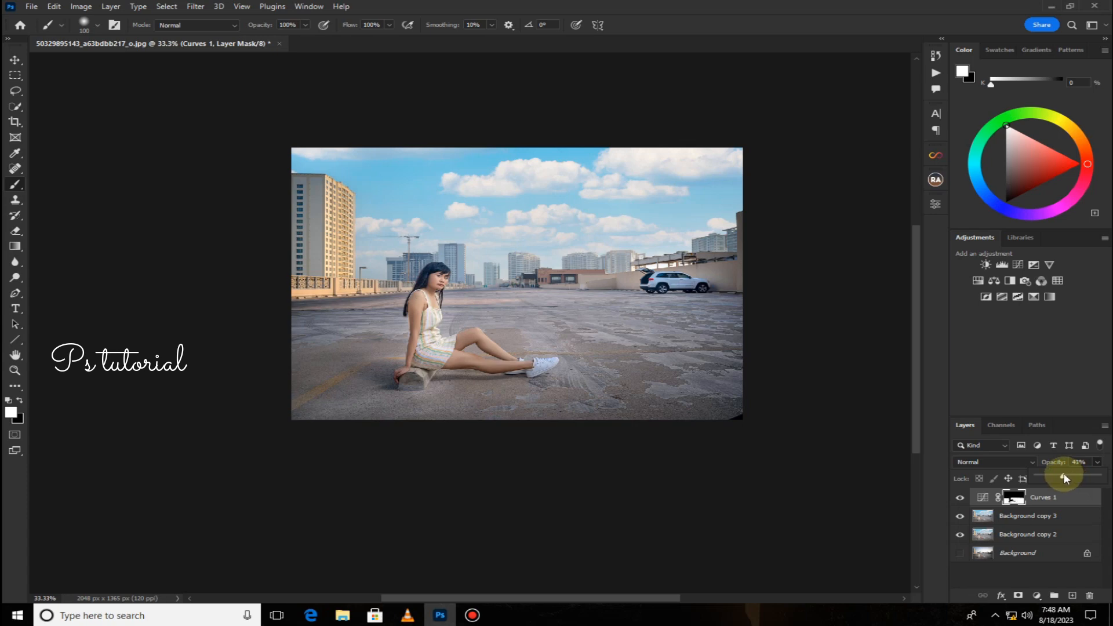
click(14, 62)
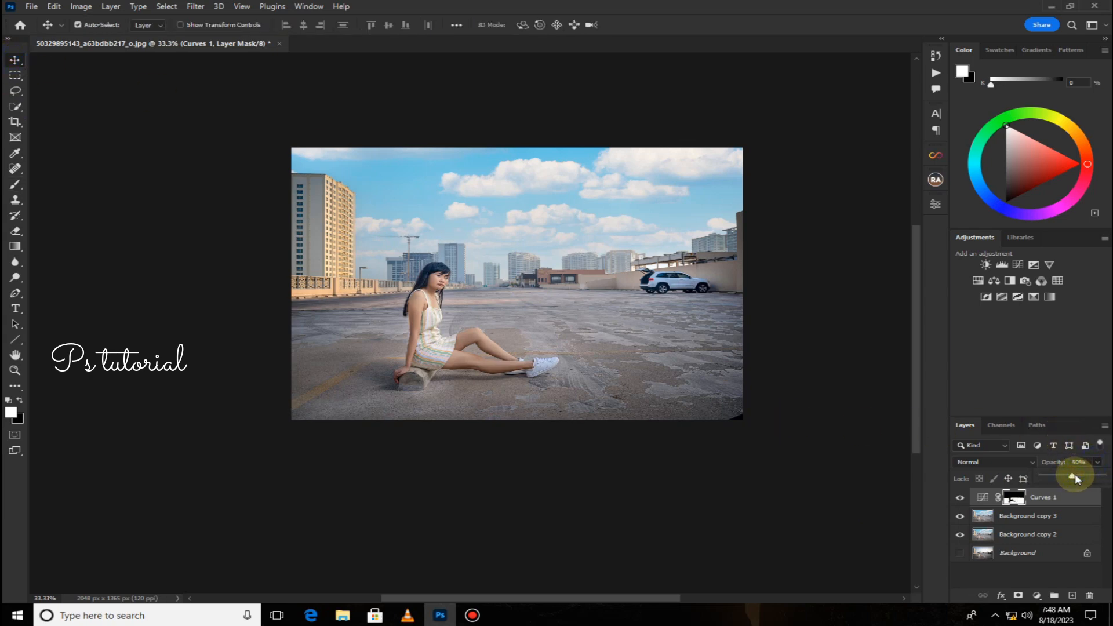
click(1073, 576)
Merge the Curves layer down into Background copy 3.
right_click(1060, 502)
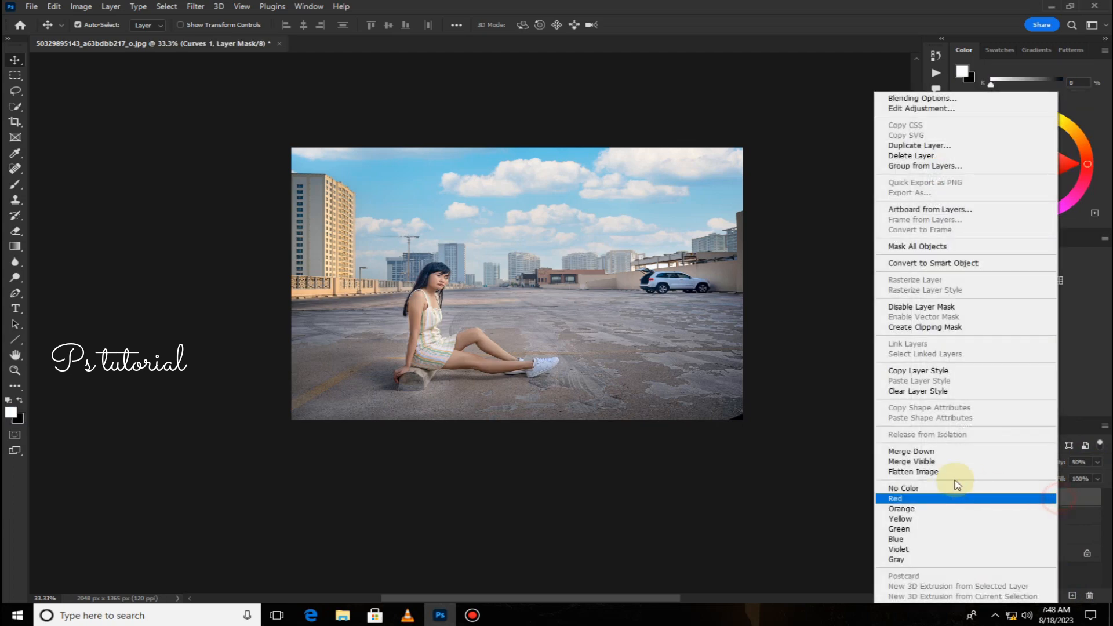
click(942, 455)
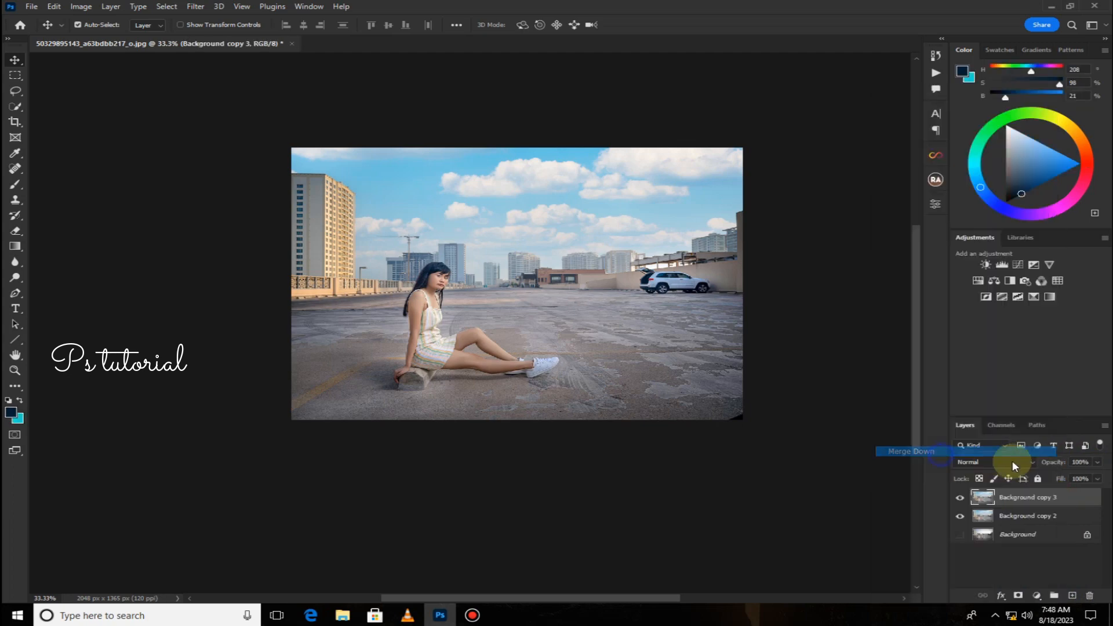
right_click(1061, 500)
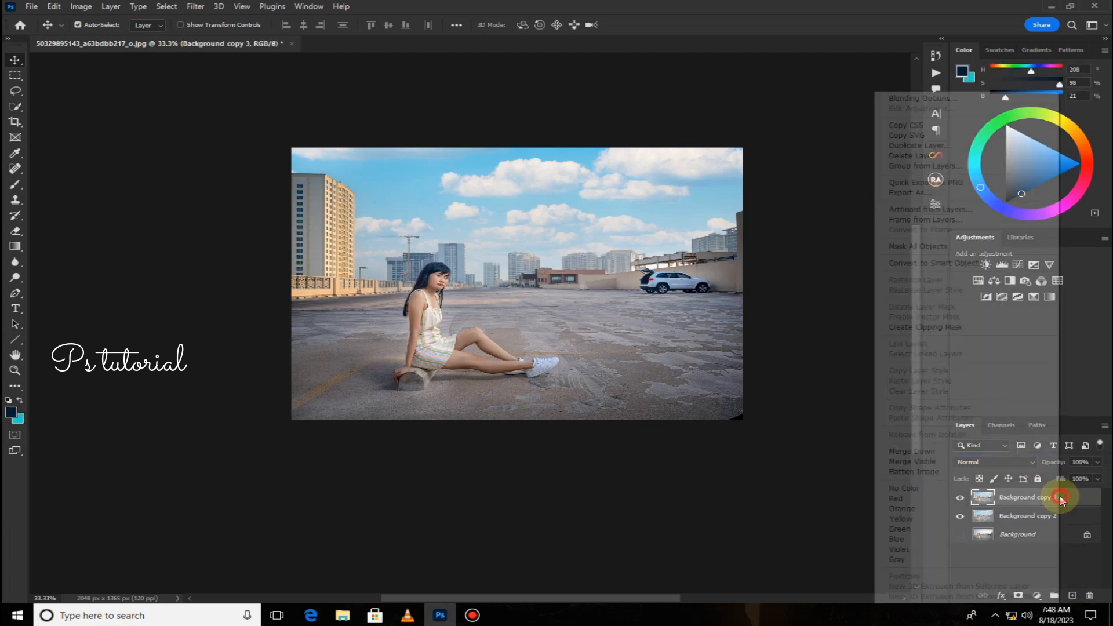
click(974, 453)
drag(1070, 502, 1072, 595)
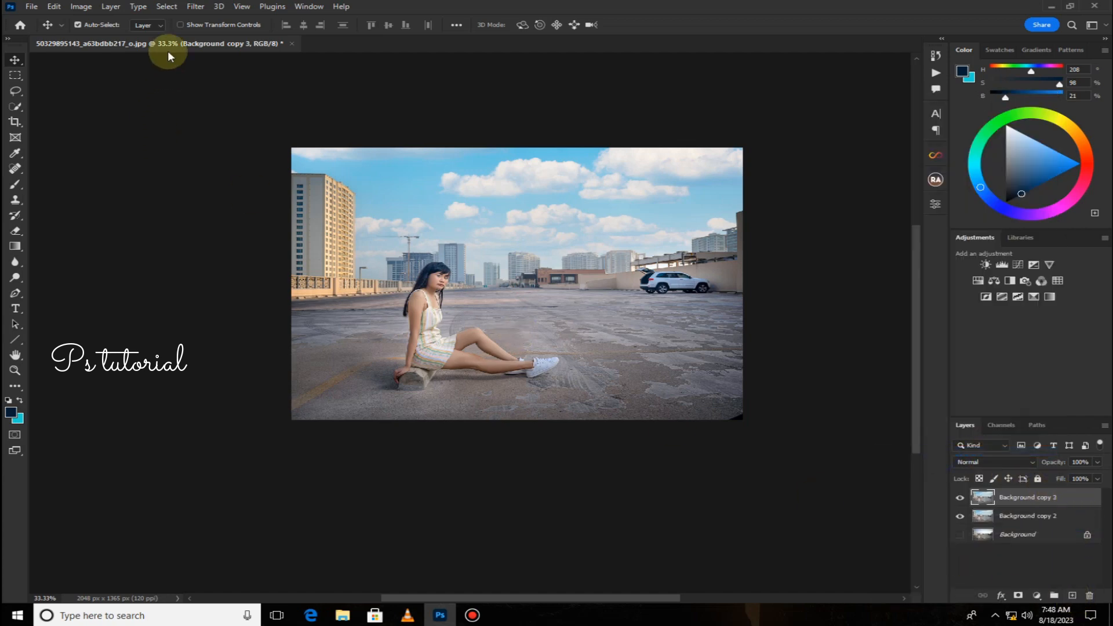
Apply a Camera Raw Filter that raises red saturation to +100 and lowers red luminance to -31 in the Color Mixer.
click(197, 6)
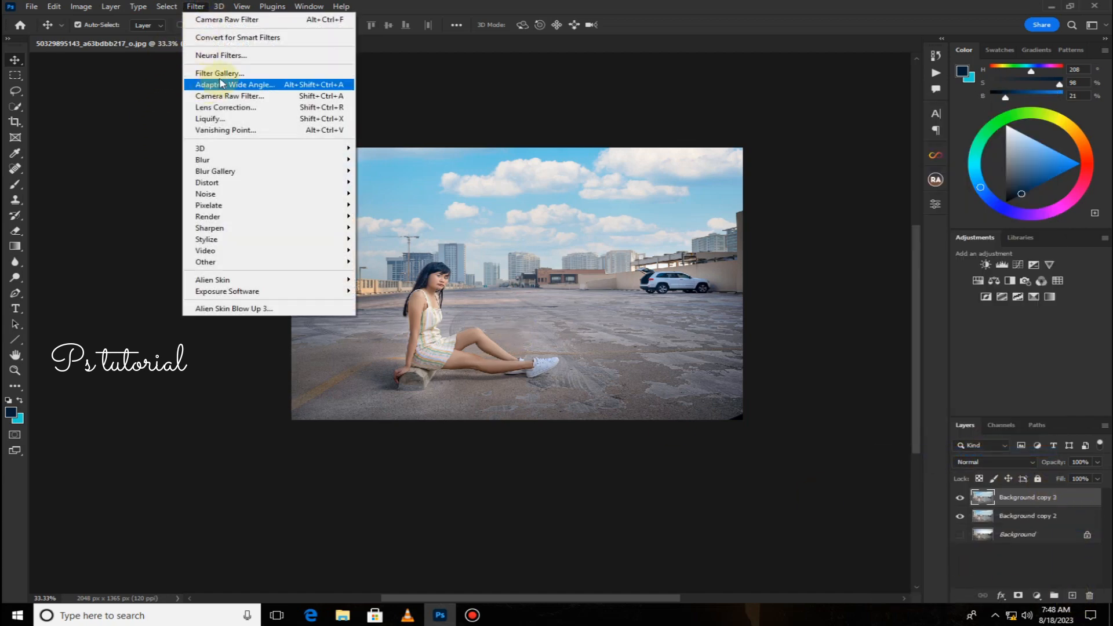
click(226, 95)
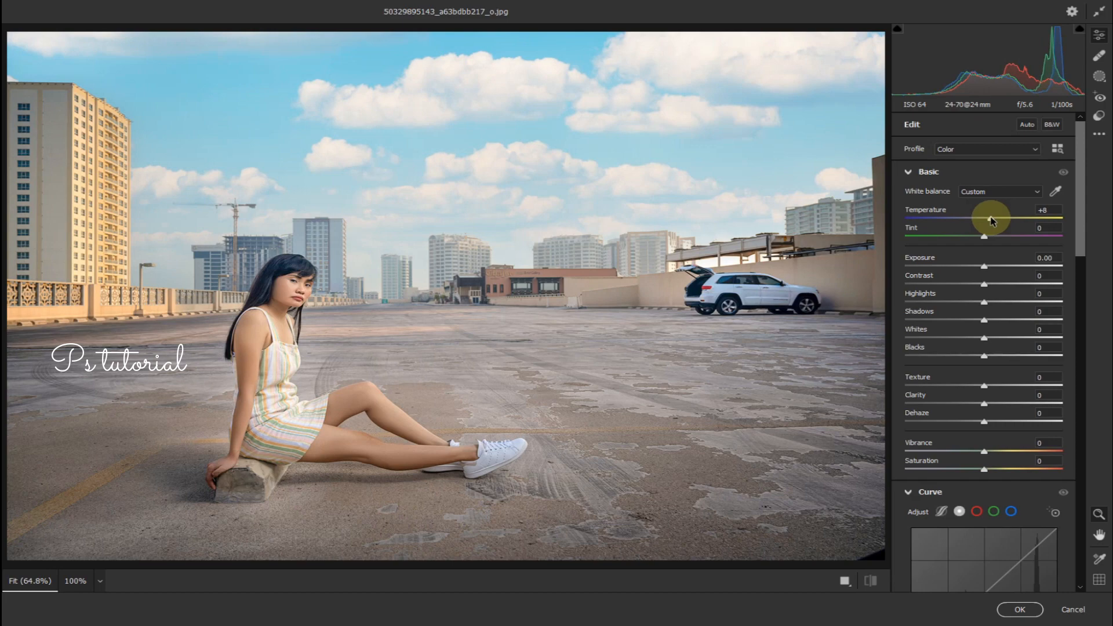
scroll(1007, 386, down, 10)
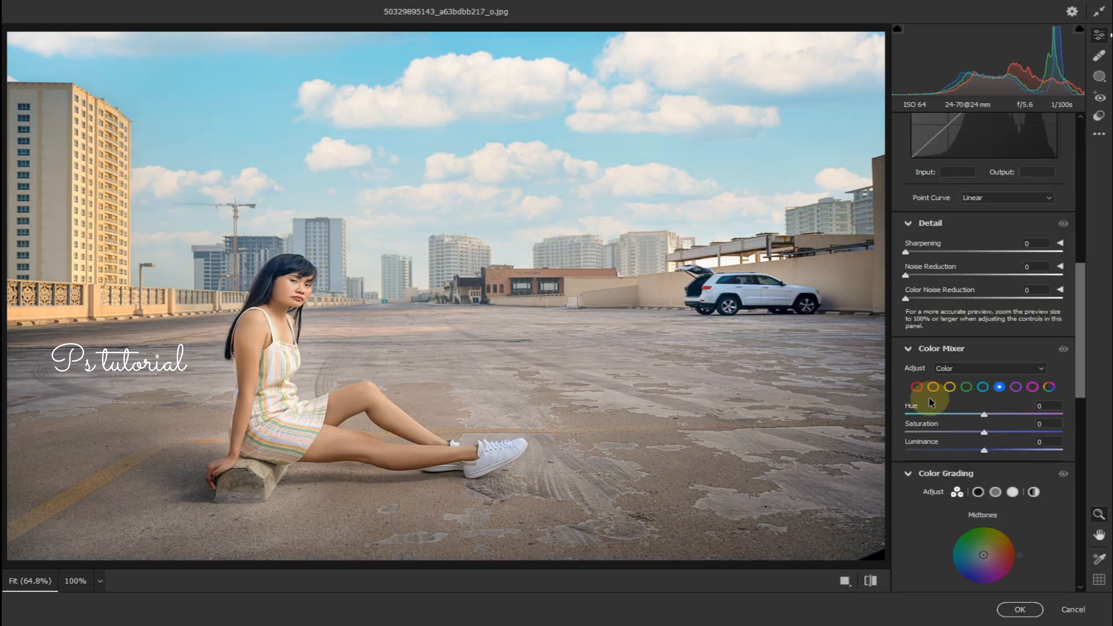
click(917, 386)
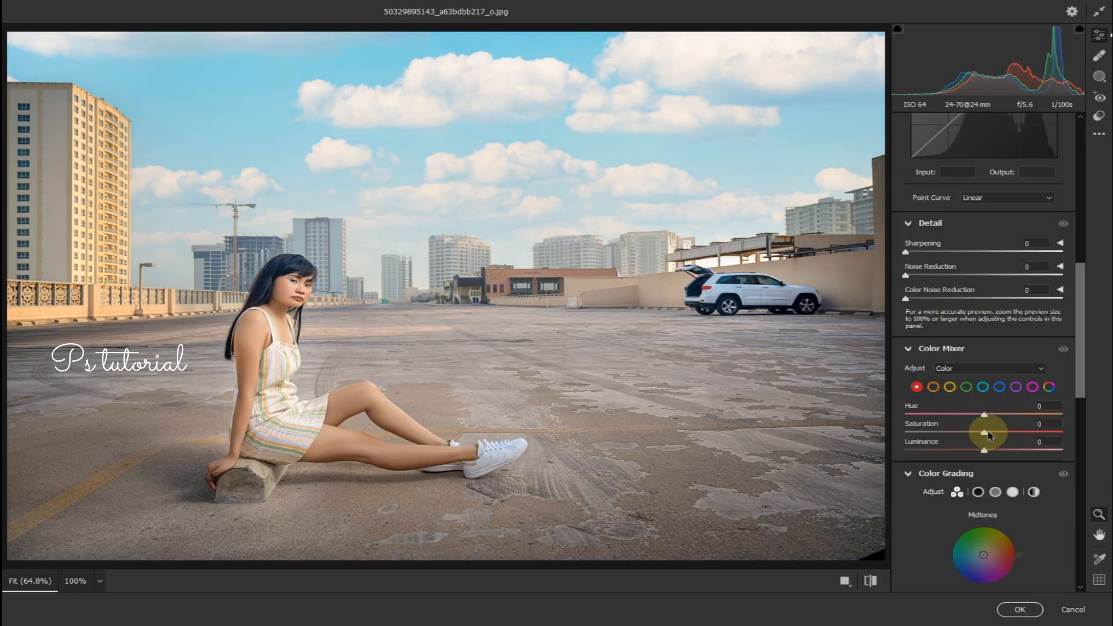
drag(998, 429, 1054, 428)
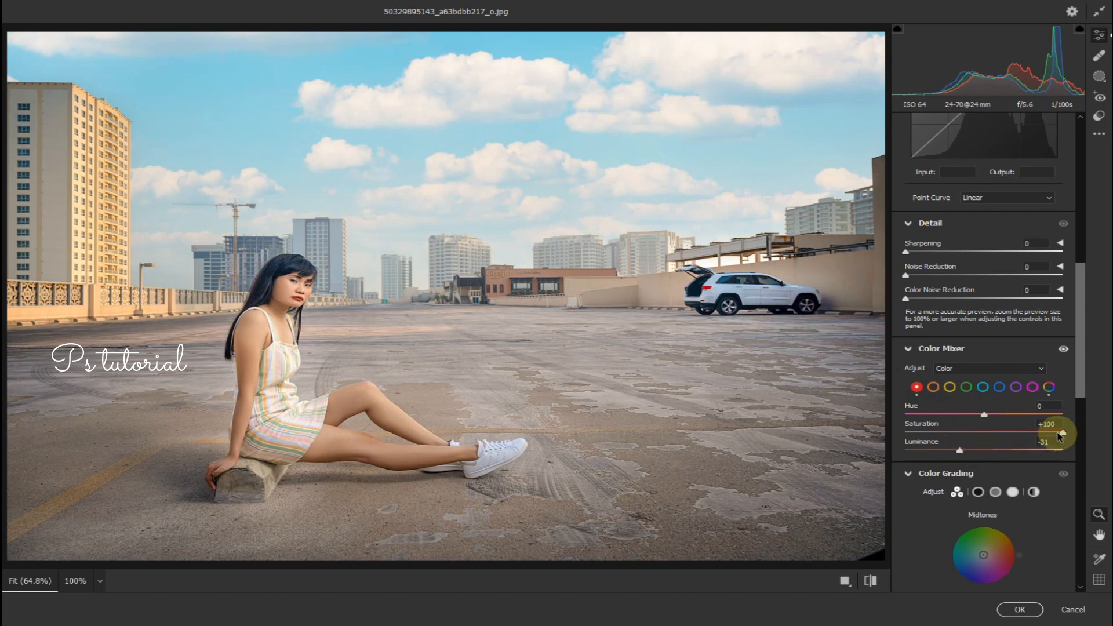
click(1022, 609)
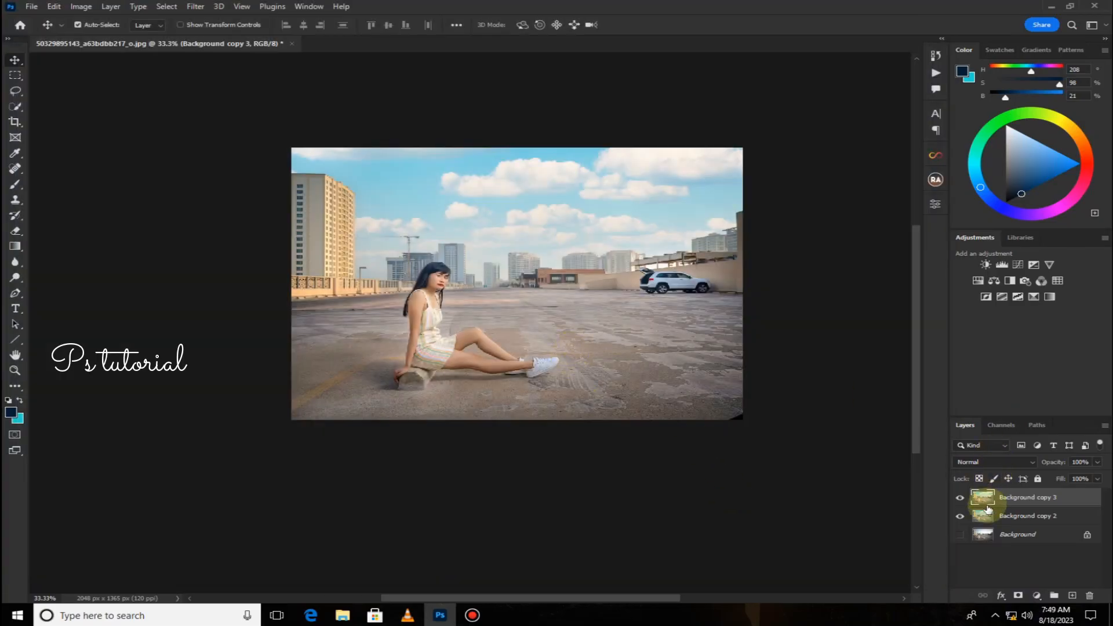
Add a layer mask to Background copy 3 and paint black with a large brush over the ground beside the model.
click(1018, 595)
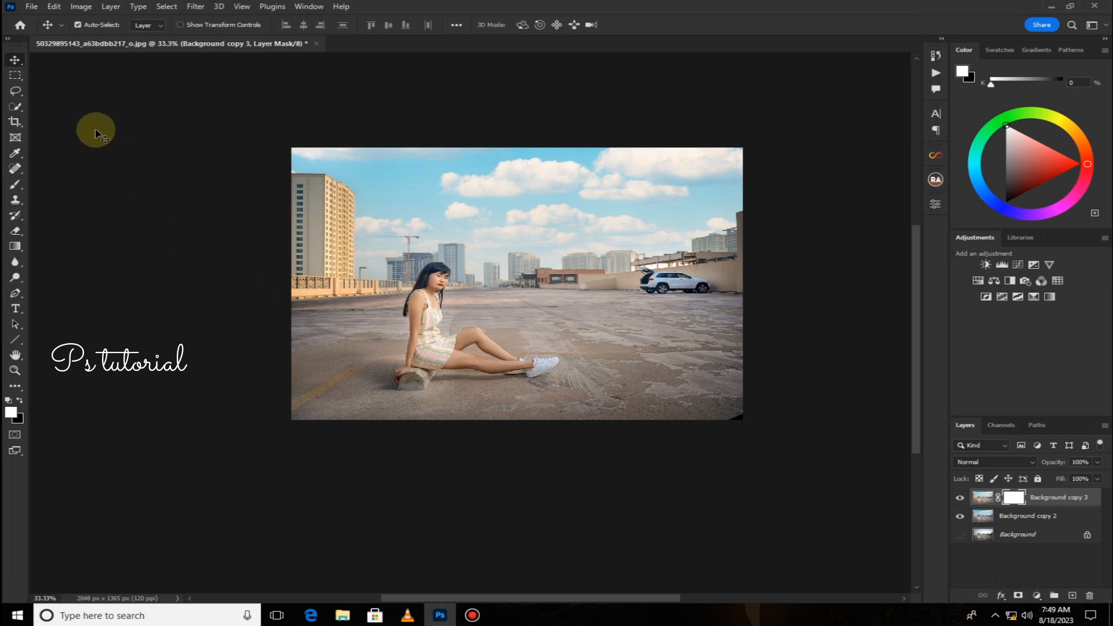
click(14, 186)
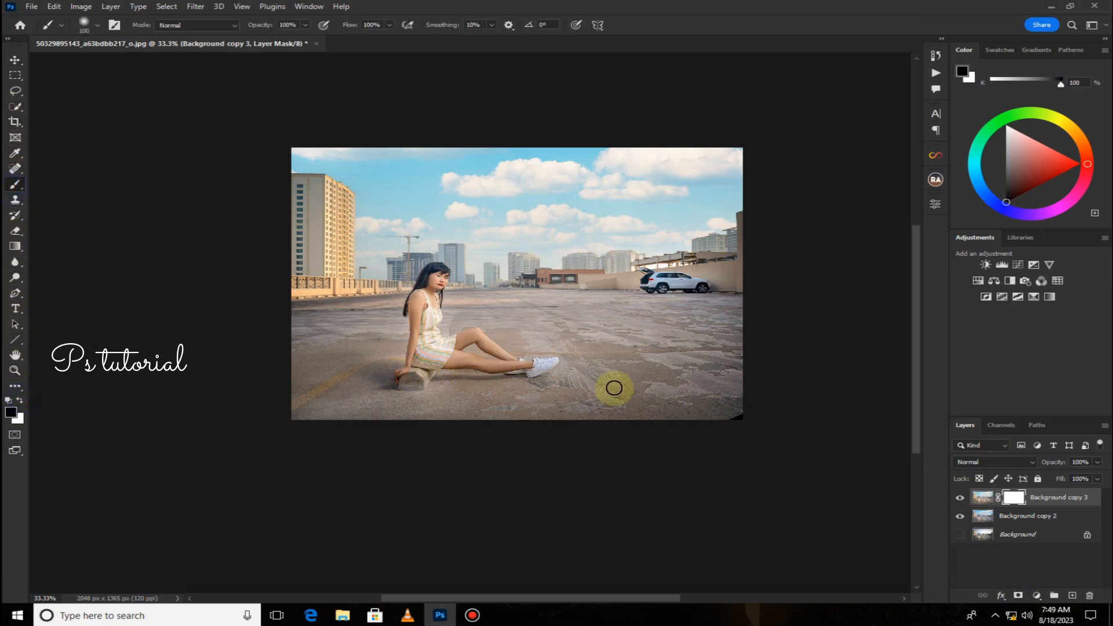
key(bracketright)
key(bracketright)
key(bracketright)
key(bracketright)
key(bracketright)
key(bracketright)
key(bracketright)
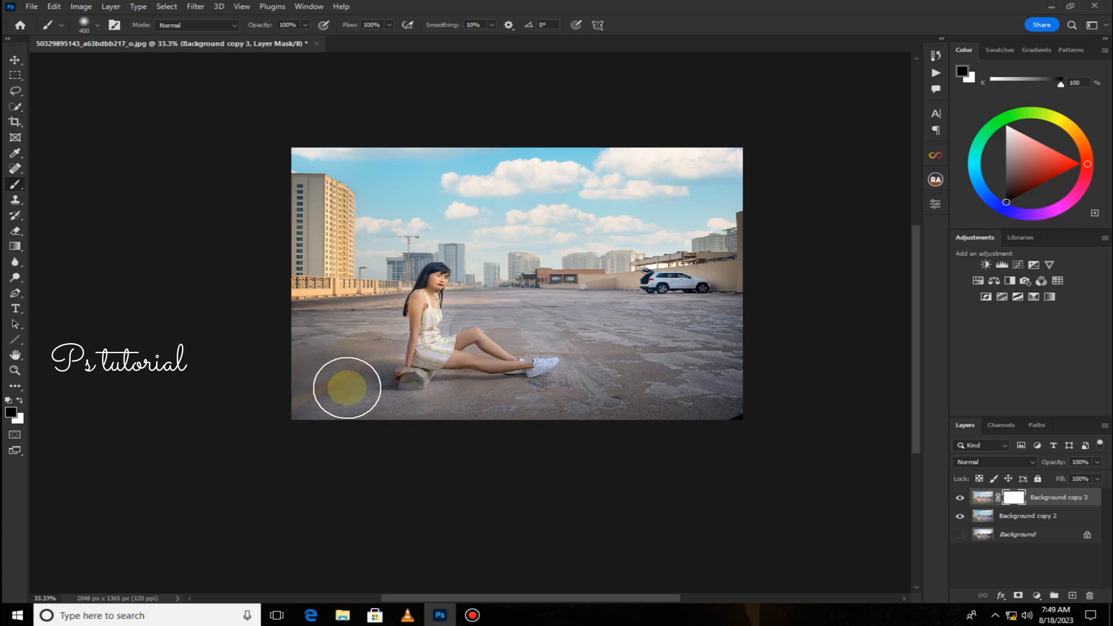
key(ctrl+plus)
key(ctrl+plus)
key(ctrl+plus)
key(ctrl+plus)
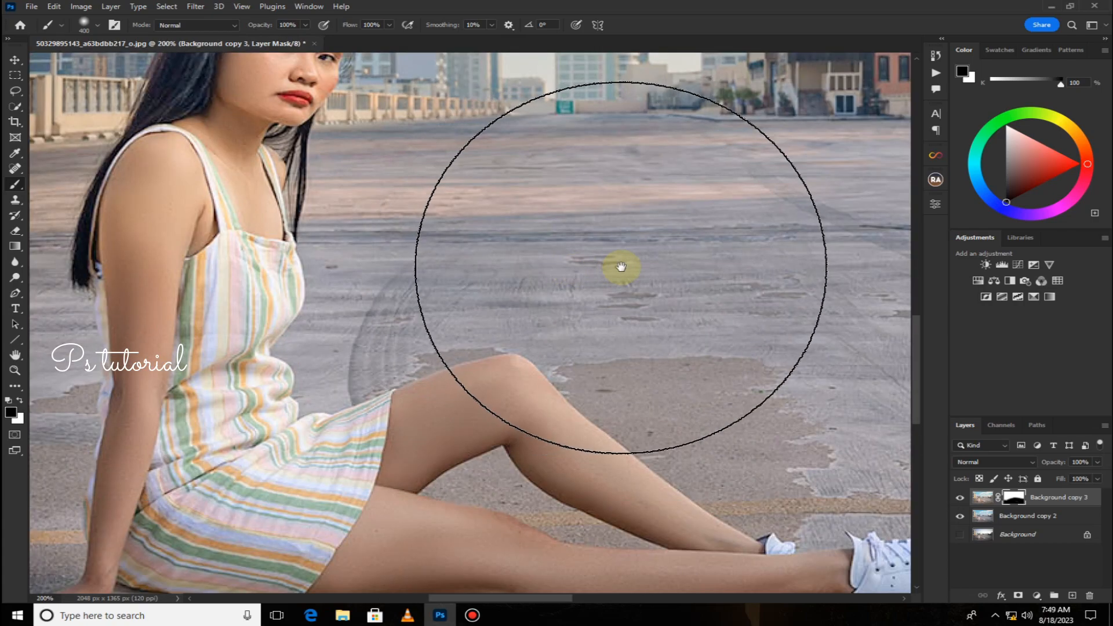
mouse_move(618, 265)
mouse_down()
mouse_move(443, 413)
mouse_move(467, 453)
mouse_up()
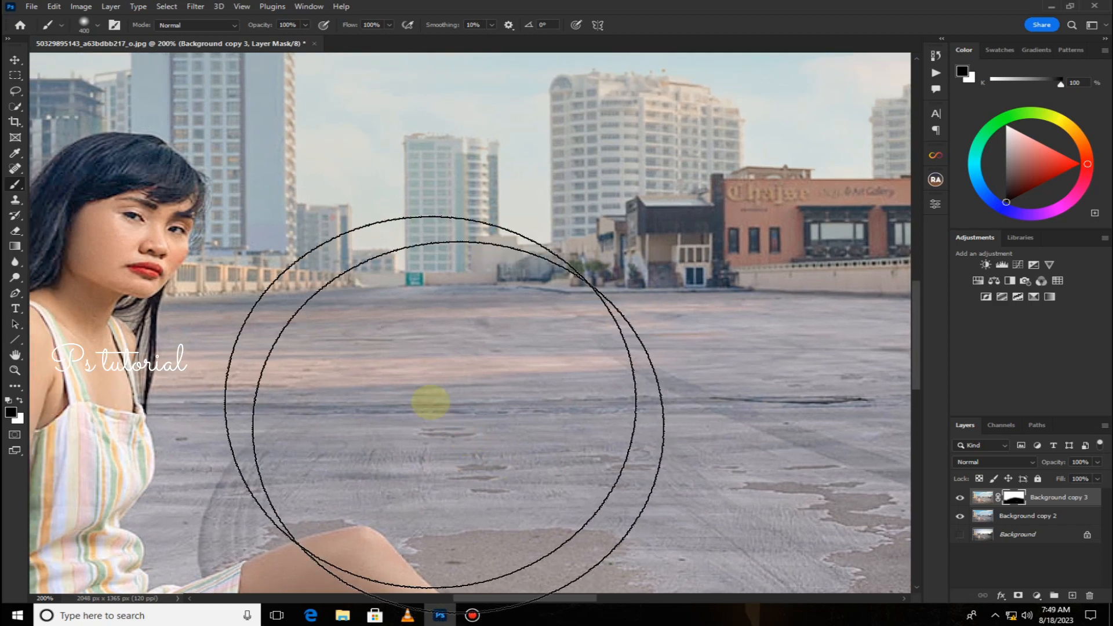
With a smaller brush, paint the mask over the distant ground and the buildings on the horizon.
key(bracketleft)
key(bracketleft)
key(bracketleft)
key(bracketleft)
key(bracketleft)
key(bracketleft)
key(bracketleft)
key(bracketleft)
mouse_move(393, 333)
mouse_down()
mouse_move(350, 373)
mouse_move(396, 345)
mouse_move(542, 337)
mouse_move(445, 331)
mouse_move(753, 345)
mouse_move(754, 208)
mouse_move(702, 370)
mouse_move(731, 317)
mouse_up()
key(bracketleft)
key(bracketleft)
key(bracketleft)
key(bracketleft)
key(bracketleft)
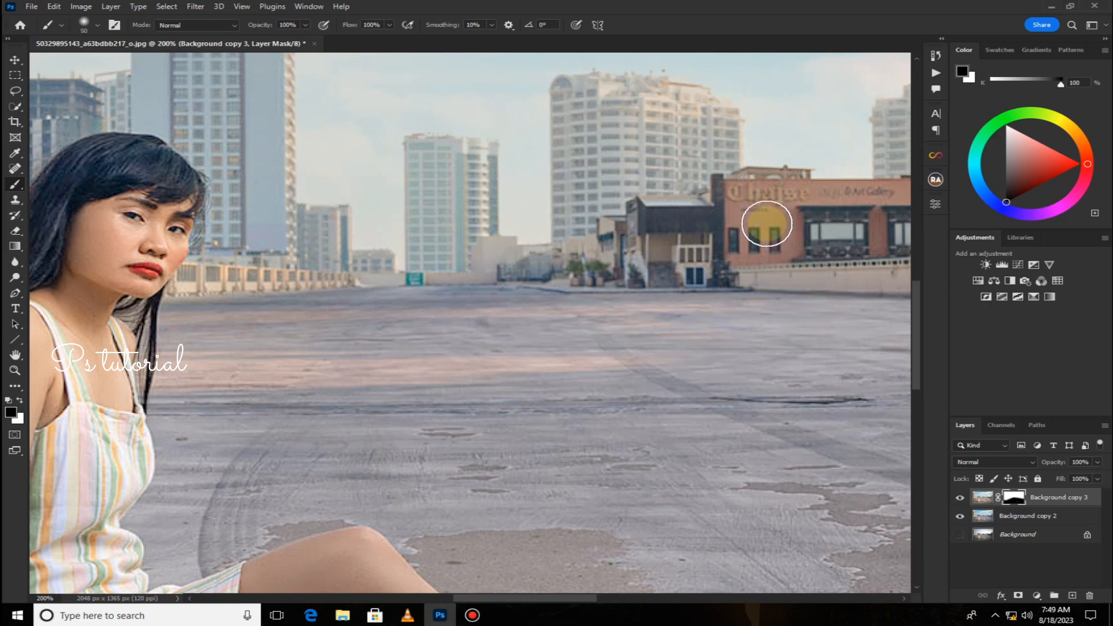
mouse_move(756, 196)
mouse_down()
mouse_move(752, 226)
mouse_move(751, 210)
mouse_up()
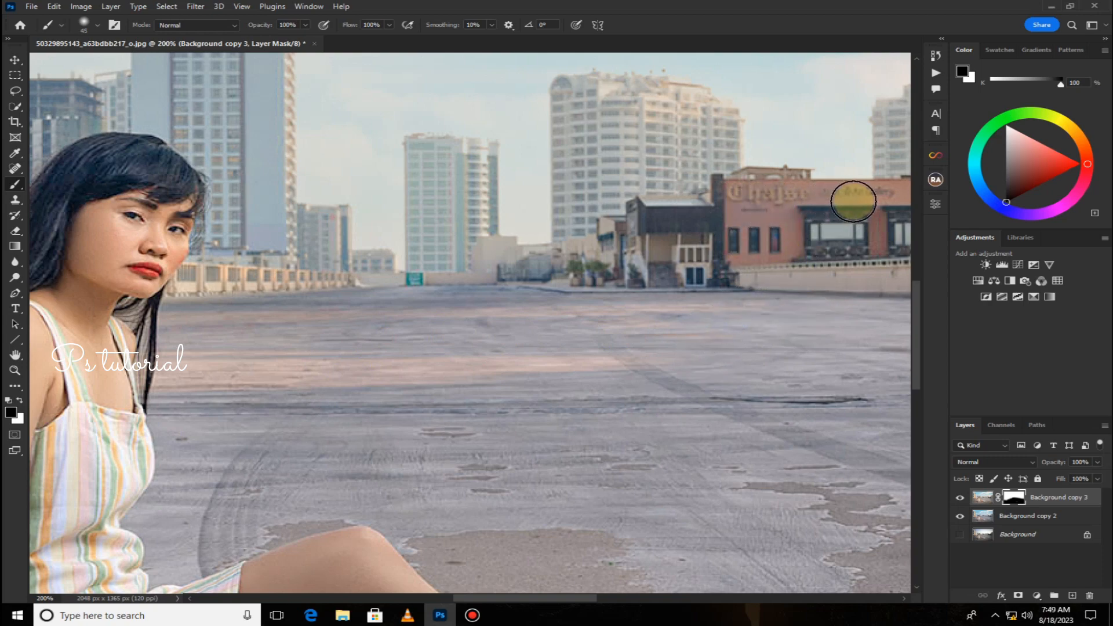
drag(810, 243, 521, 251)
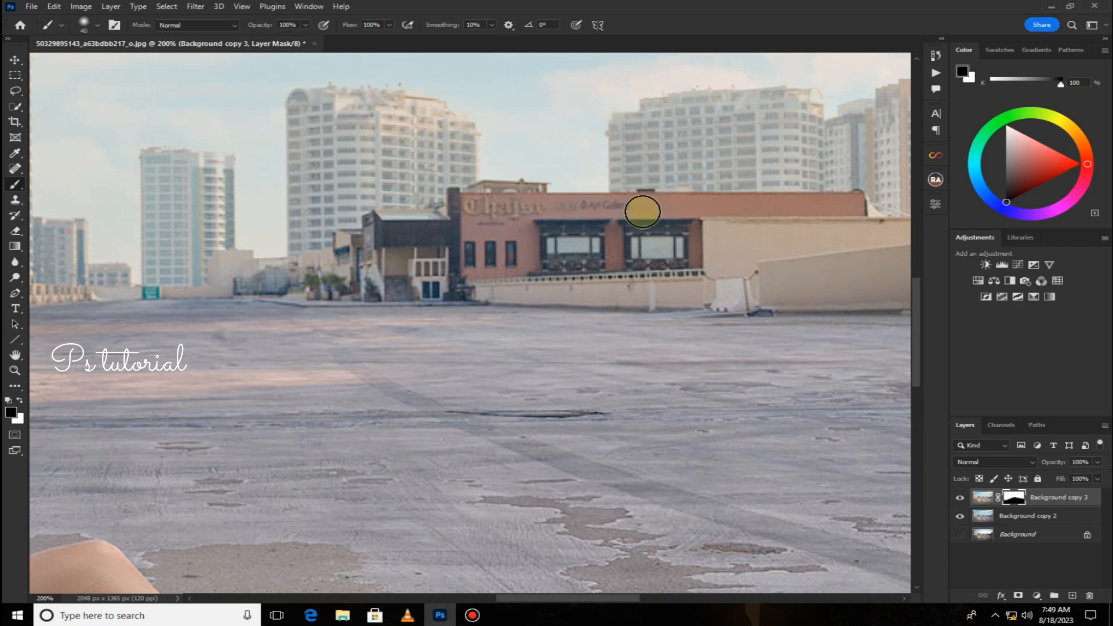
key(bracketleft)
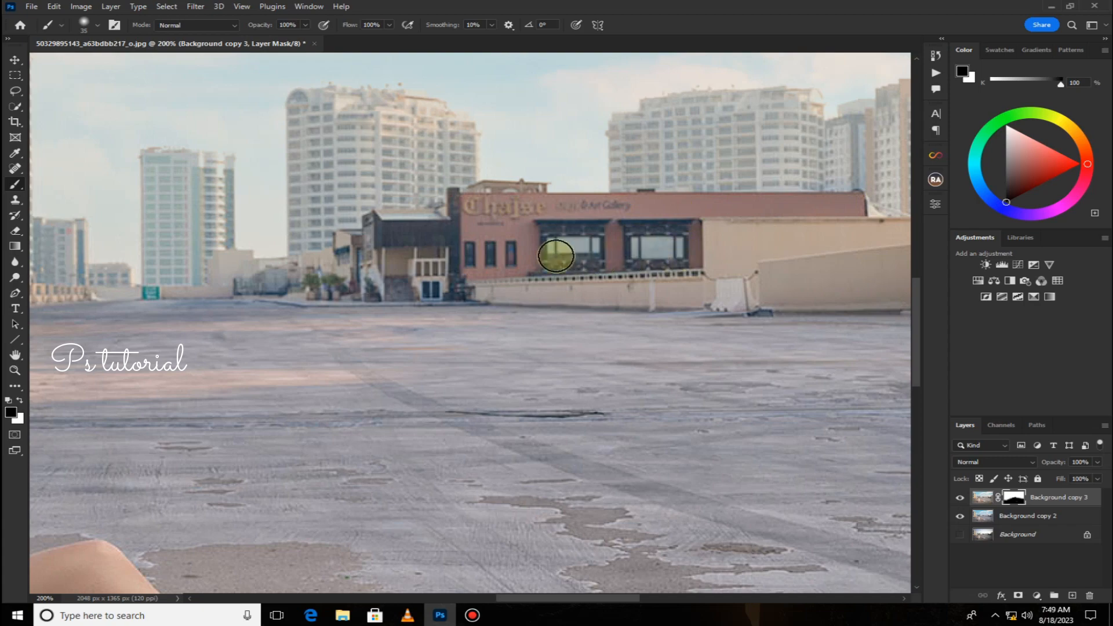
drag(402, 326, 763, 326)
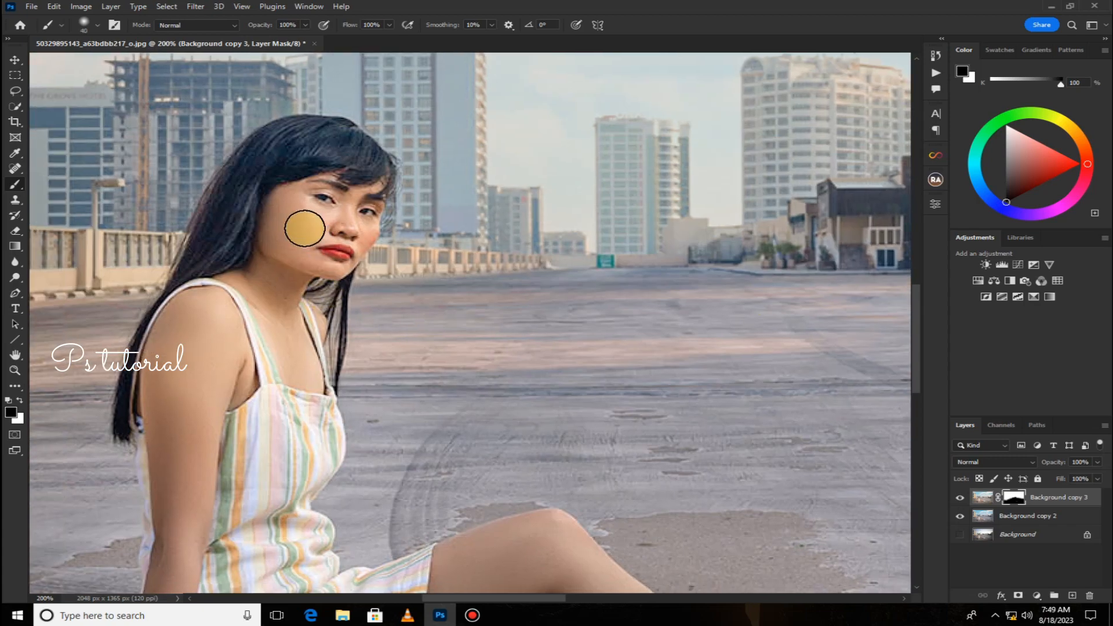
Enlarge the brush and paint the mask over the model's face, arm and the ground behind her.
key(bracketright)
mouse_move(305, 220)
mouse_down()
mouse_move(325, 199)
mouse_move(244, 301)
mouse_move(305, 273)
mouse_move(267, 300)
mouse_up()
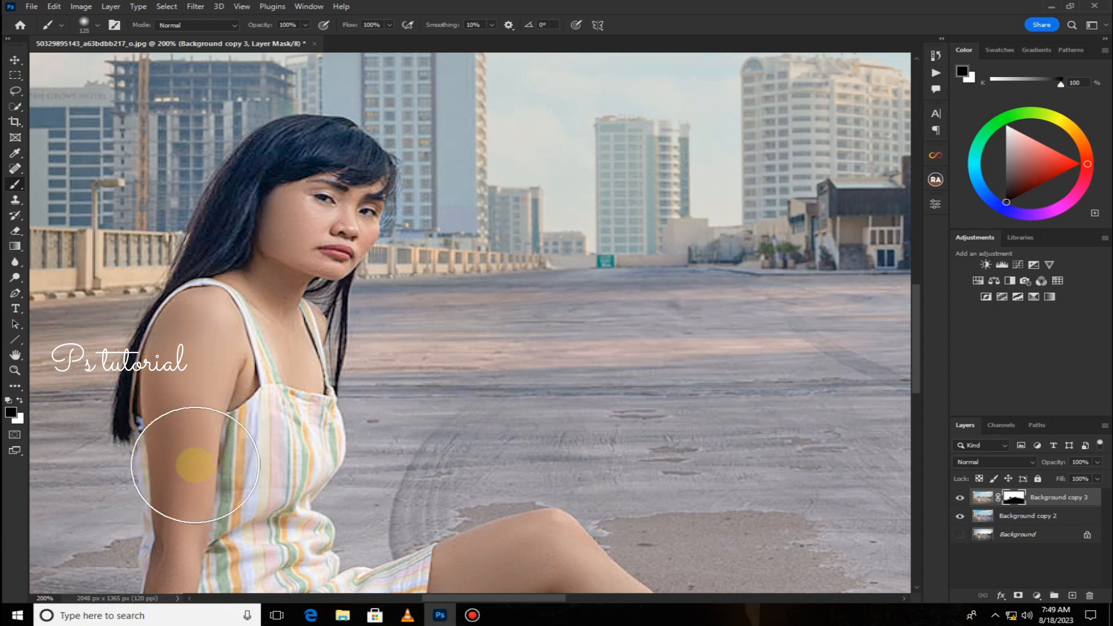
mouse_move(258, 402)
mouse_down()
mouse_move(421, 333)
mouse_move(631, 306)
mouse_move(662, 288)
mouse_up()
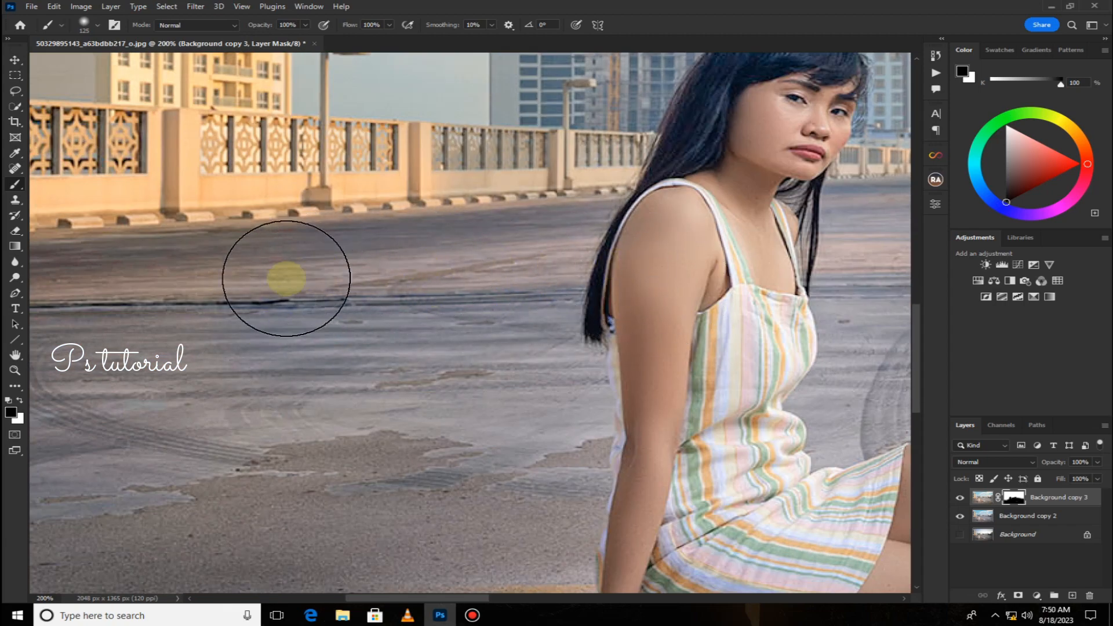
drag(483, 295, 586, 269)
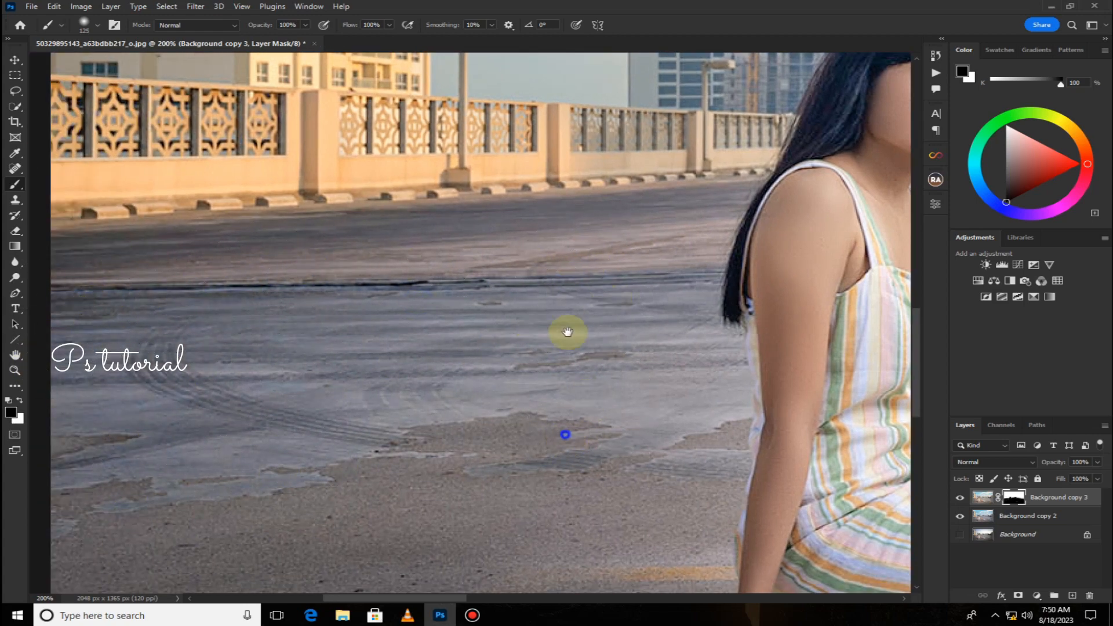
Paint the mask over the ground near the model, the city skyline and the lower sky.
scroll(613, 499, down, 5)
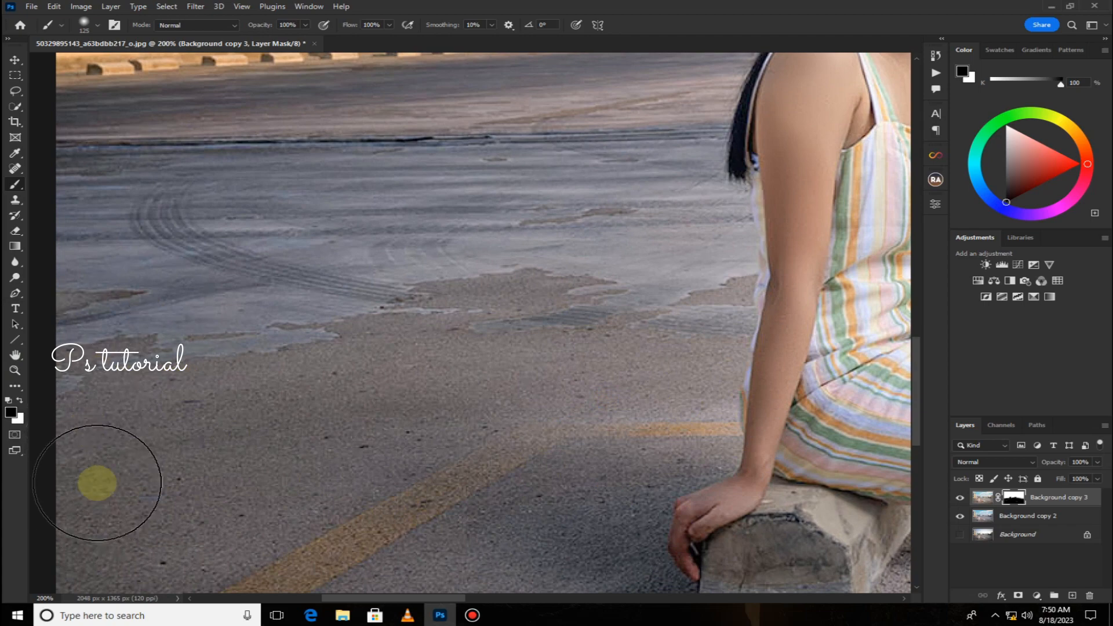
key(ctrl+minus)
key(ctrl+minus)
key(ctrl+plus)
key(ctrl+plus)
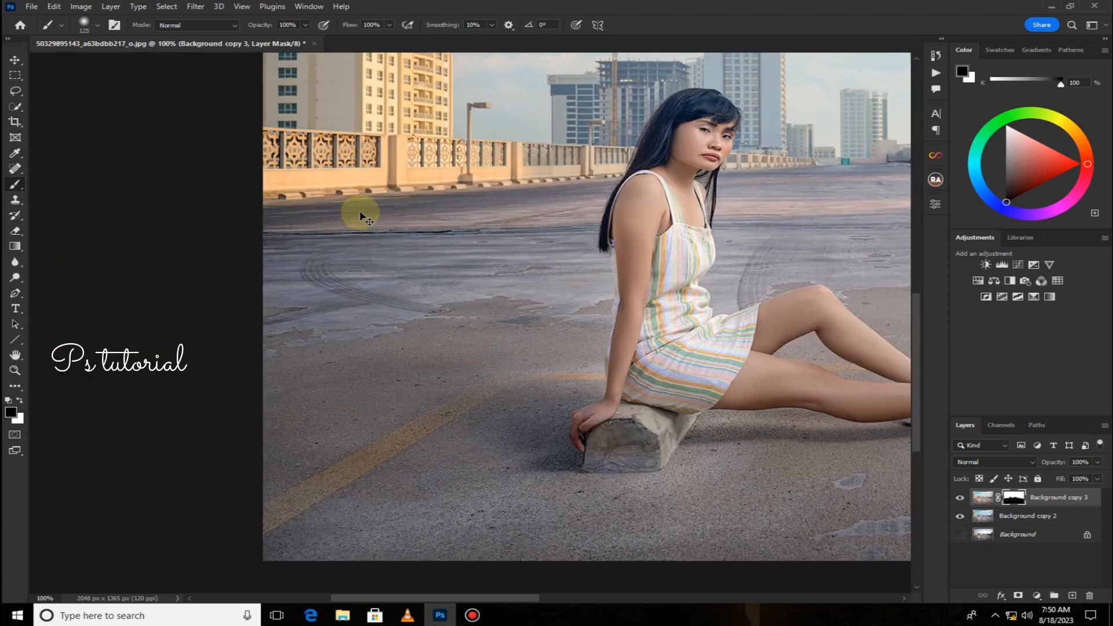
drag(504, 187, 456, 580)
drag(550, 422, 517, 625)
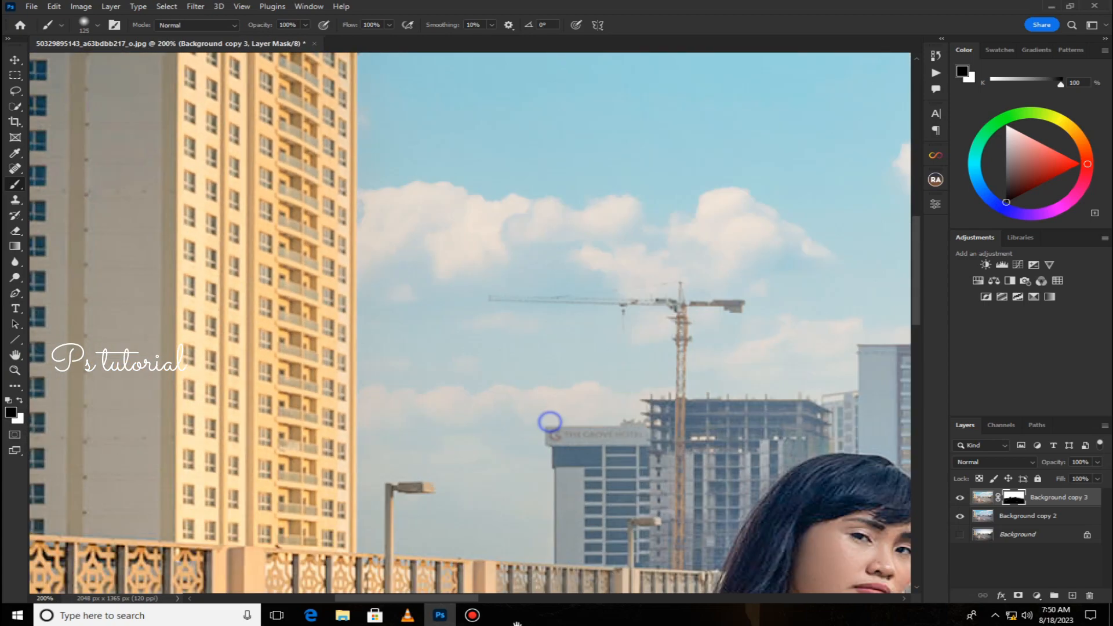
mouse_move(504, 307)
mouse_down()
mouse_move(487, 177)
mouse_move(474, 195)
mouse_move(468, 153)
mouse_move(450, 163)
mouse_move(439, 93)
mouse_move(415, 73)
mouse_move(440, 211)
mouse_move(422, 286)
mouse_move(438, 414)
mouse_move(421, 500)
mouse_move(600, 497)
mouse_move(607, 315)
mouse_move(702, 432)
mouse_move(734, 417)
mouse_move(814, 424)
mouse_up()
key(space)
mouse_move(708, 375)
mouse_down()
mouse_move(390, 411)
mouse_move(99, 385)
mouse_up()
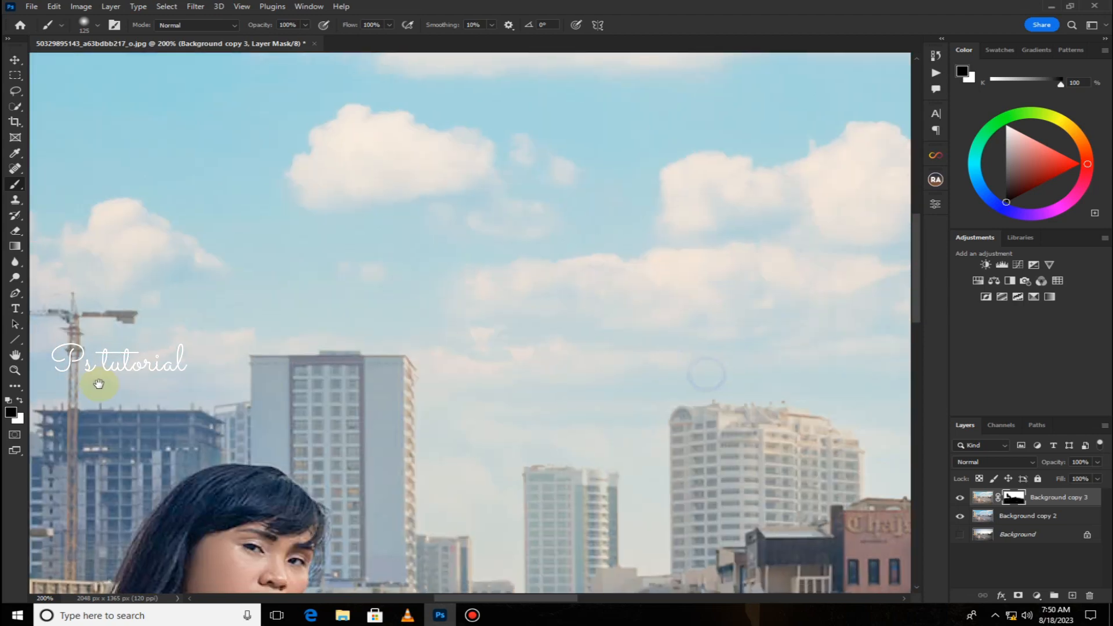
mouse_move(205, 248)
mouse_down()
mouse_move(238, 433)
mouse_move(480, 384)
mouse_move(415, 472)
mouse_move(497, 509)
mouse_move(545, 447)
mouse_up()
Paint the mask across the upper sky and clouds, then zoom out to the whole image.
scroll(545, 446, down, 3)
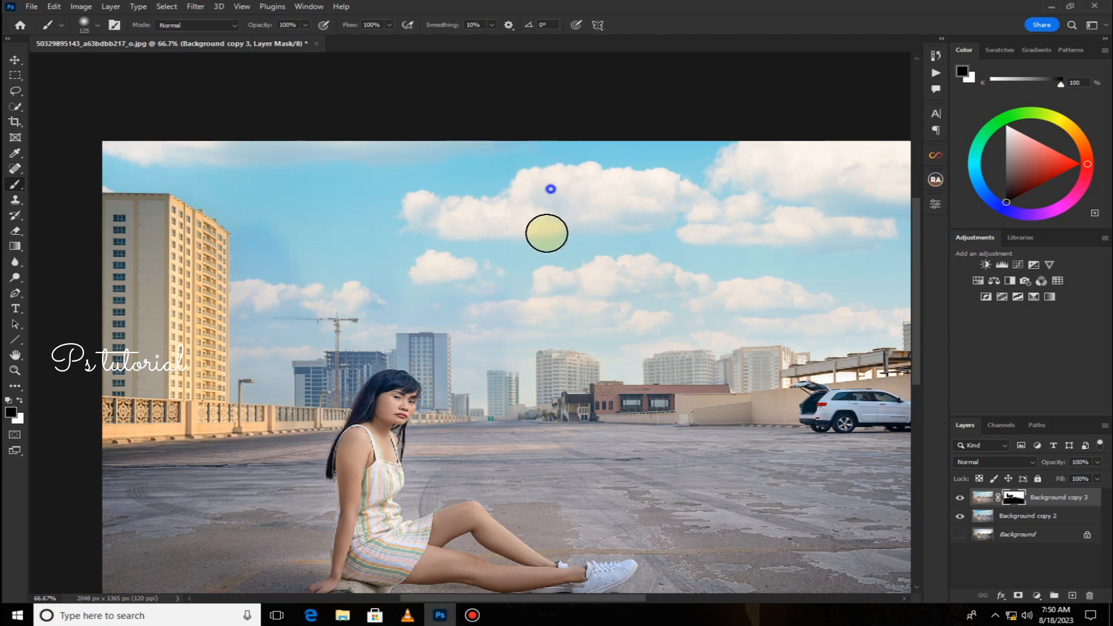
mouse_move(547, 233)
mouse_down()
mouse_move(497, 197)
mouse_move(373, 197)
mouse_up()
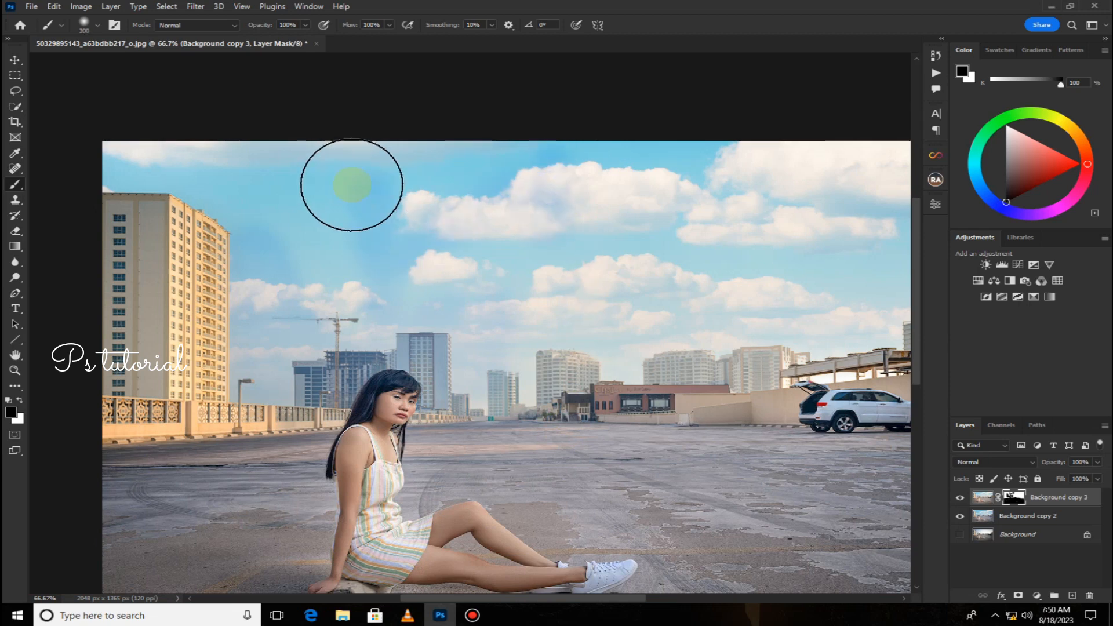
mouse_move(288, 167)
mouse_down()
mouse_move(603, 169)
mouse_move(291, 252)
mouse_move(392, 266)
mouse_move(702, 175)
mouse_up()
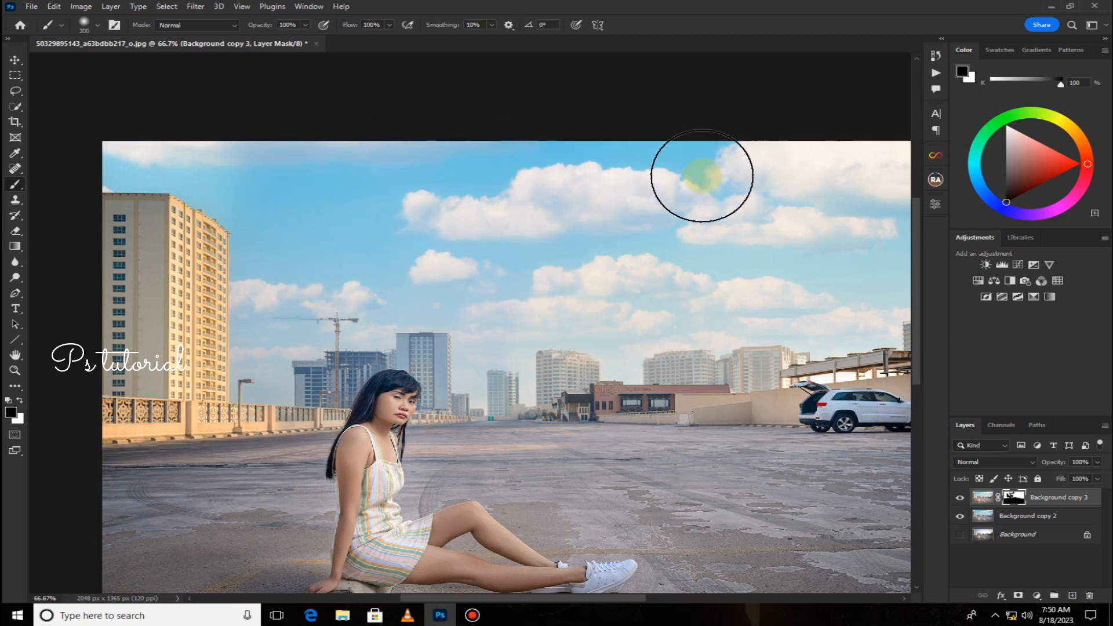
drag(493, 231, 251, 240)
mouse_move(325, 201)
mouse_down()
mouse_move(670, 174)
mouse_move(727, 184)
mouse_move(668, 261)
mouse_move(684, 258)
mouse_up()
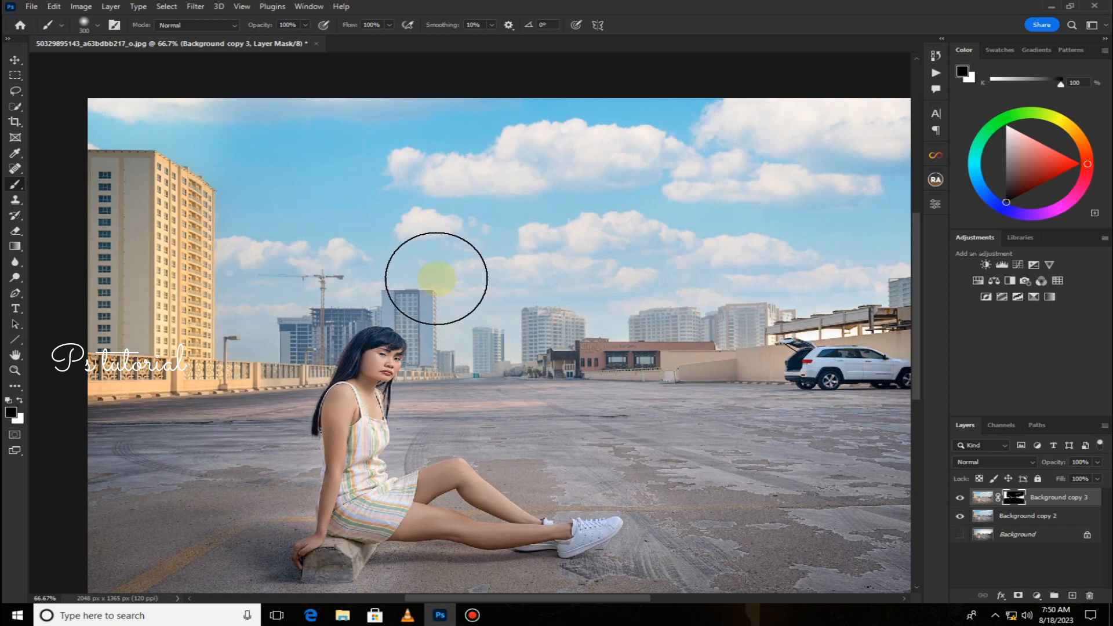
key(space)
key(ctrl+minus)
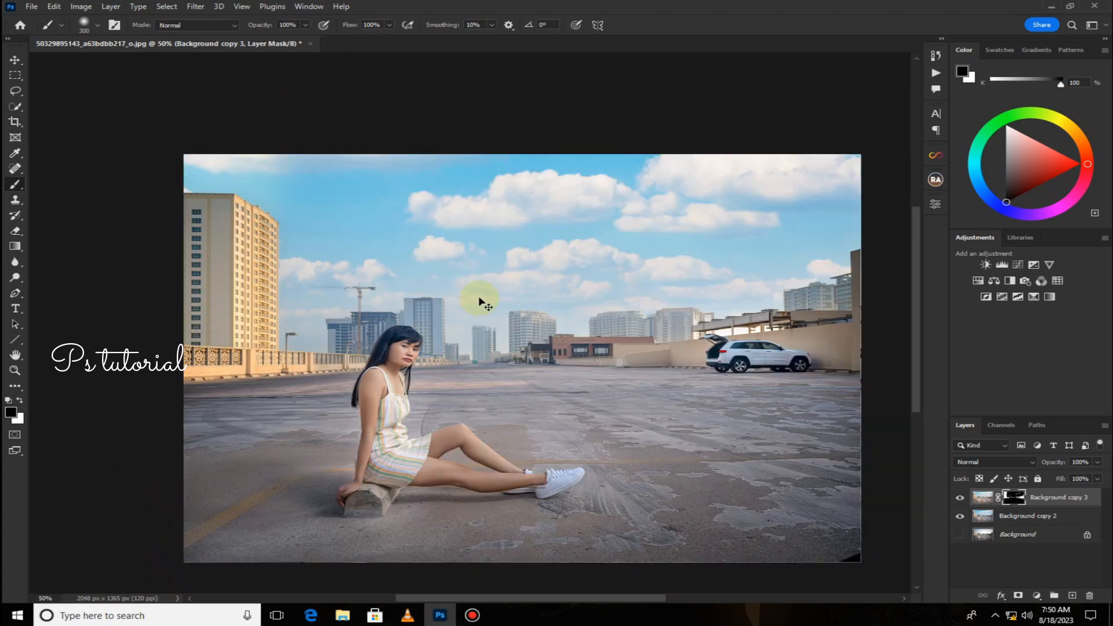
key(ctrl+minus)
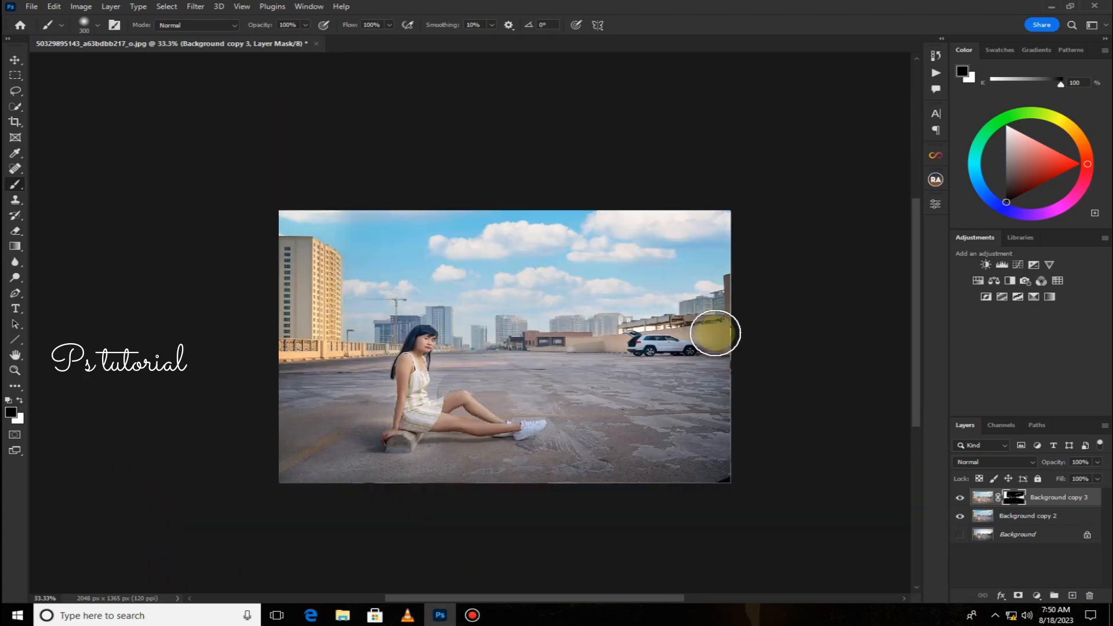
Merge the masked layer down into Background copy 2 and duplicate the merged layer.
right_click(1039, 498)
click(928, 450)
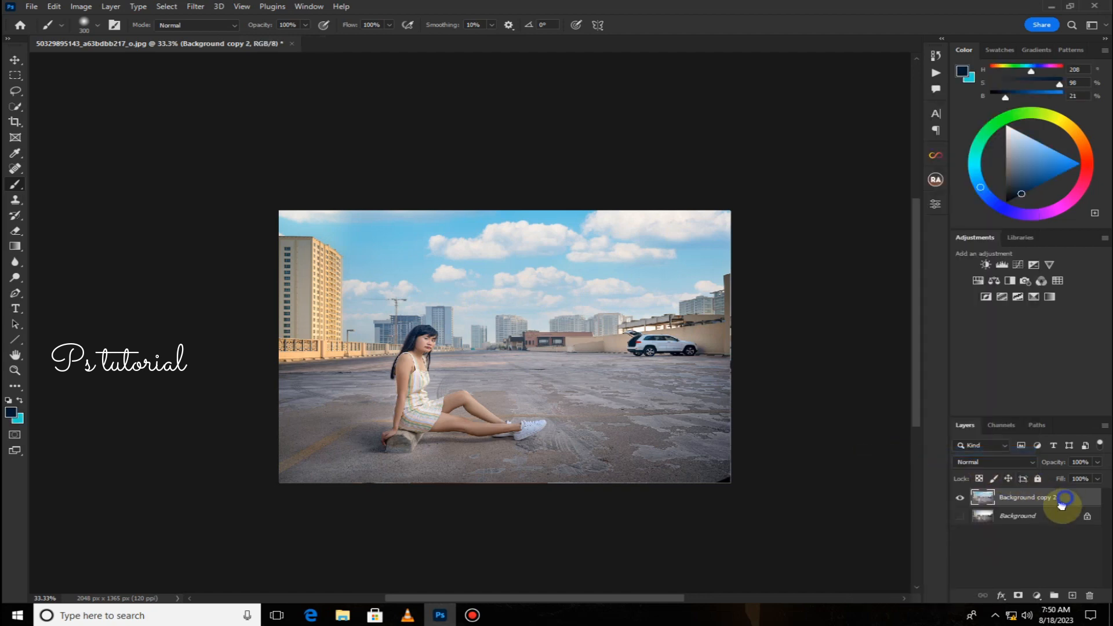
drag(1062, 504, 1073, 596)
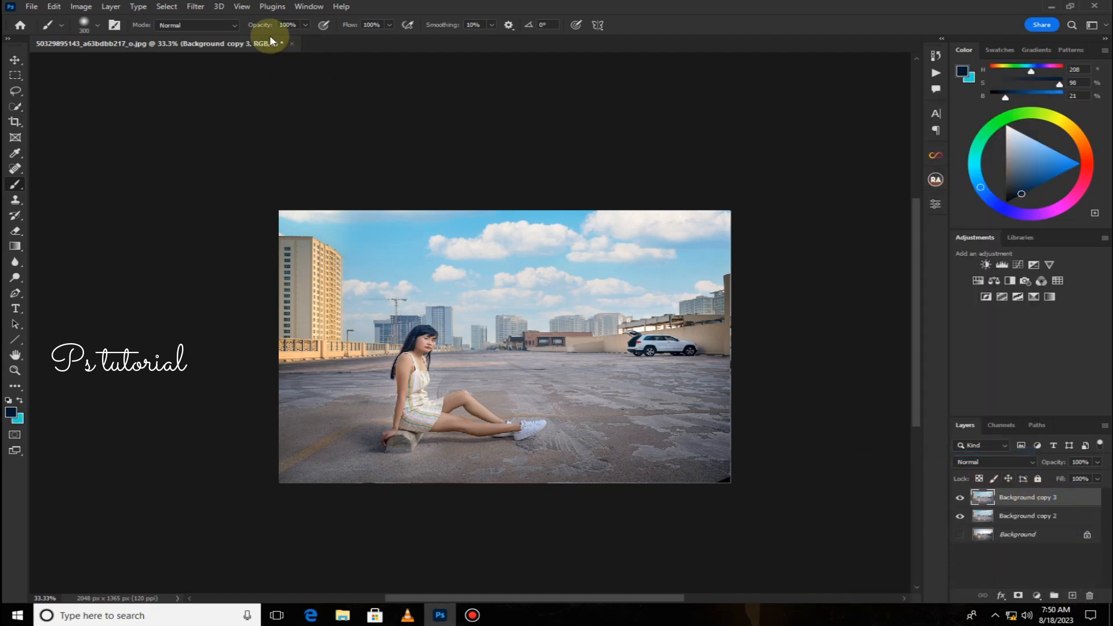
Apply a Camera Raw Filter that raises the blue saturation to +30 and the red saturation to +100.
click(195, 7)
click(215, 95)
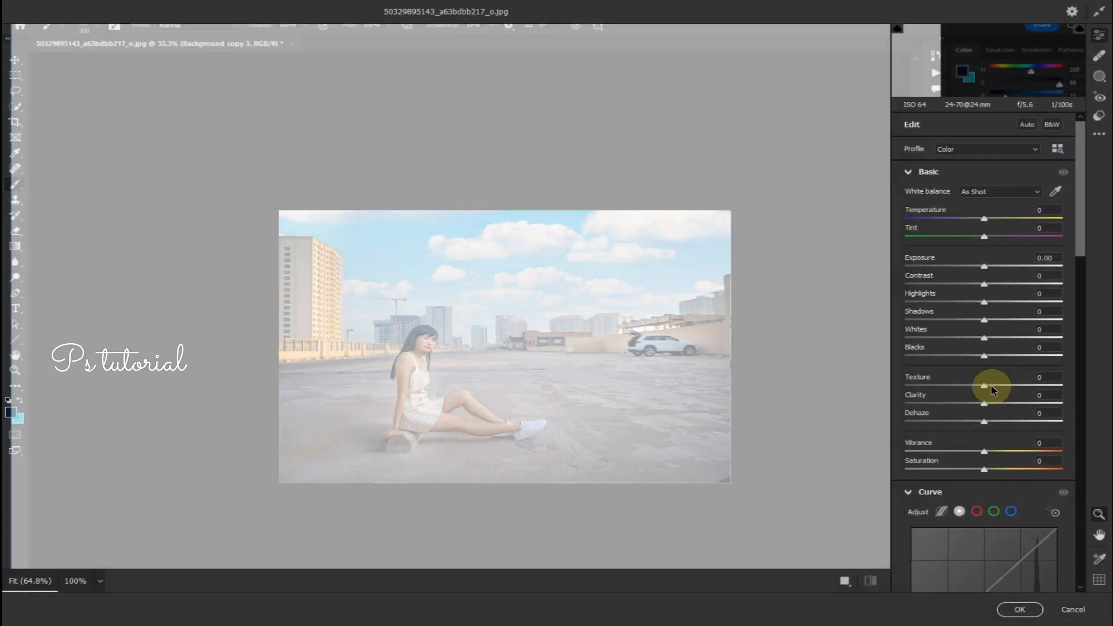
scroll(988, 406, down, 5)
scroll(989, 418, down, 4)
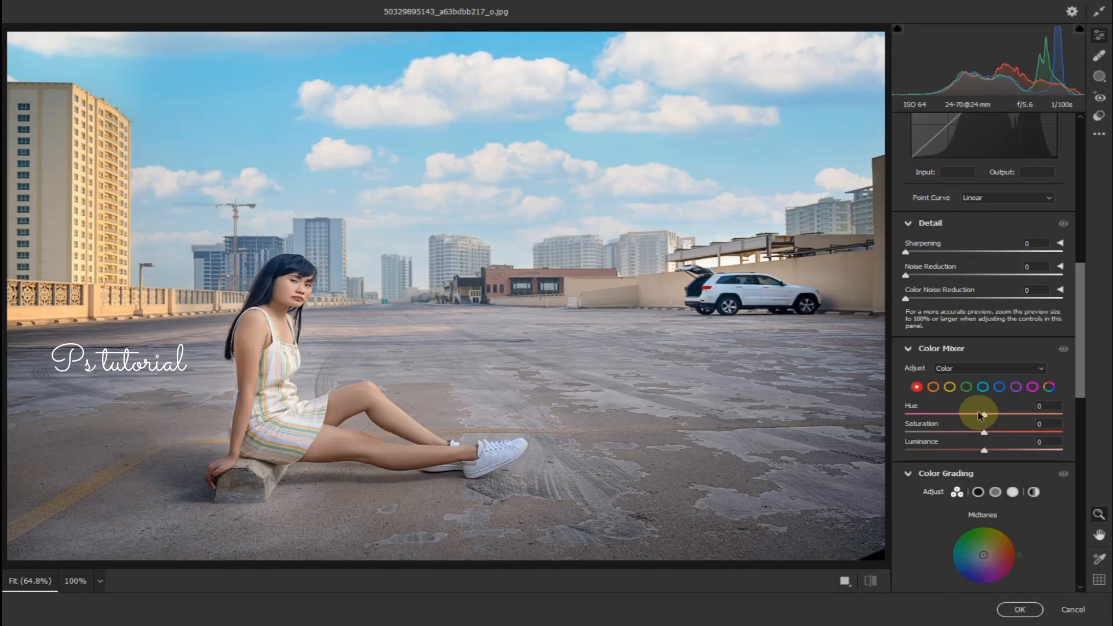
click(999, 386)
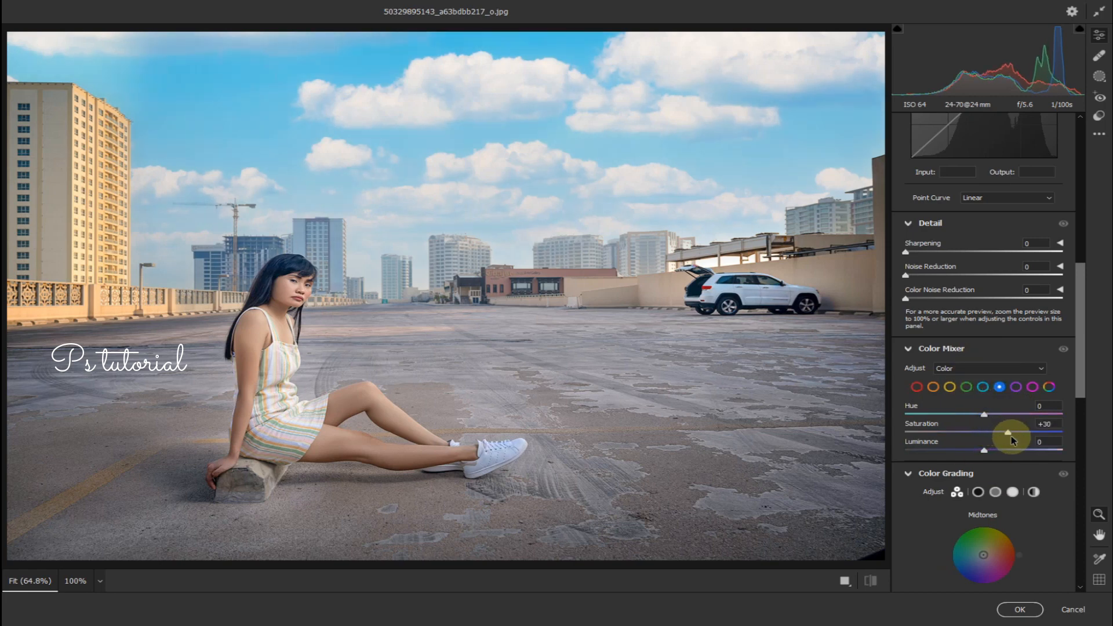
click(934, 393)
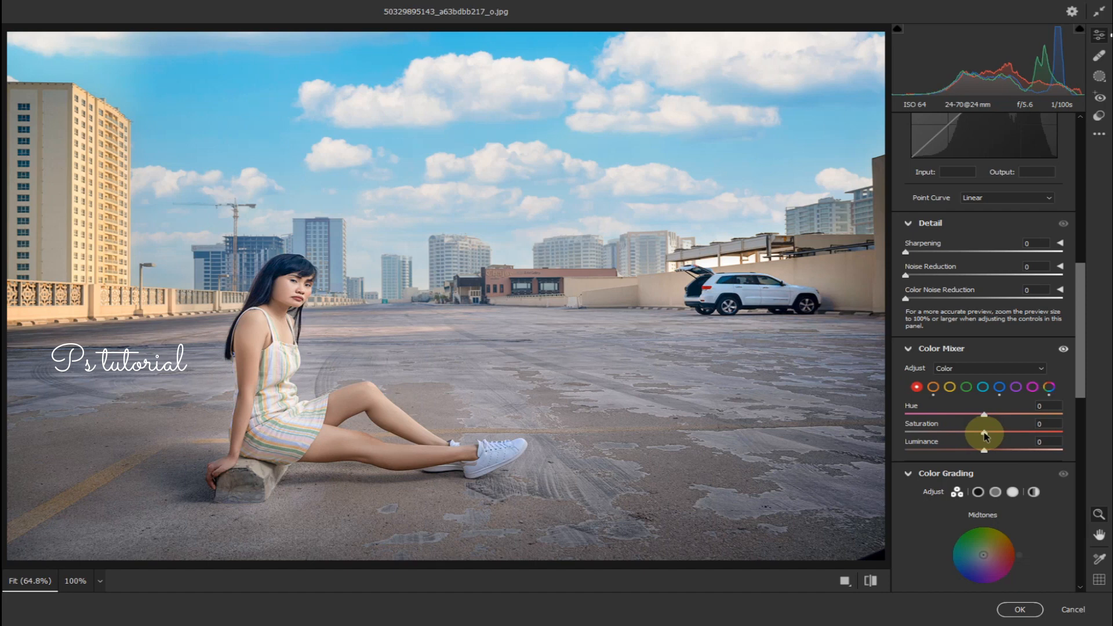
drag(984, 433, 1094, 450)
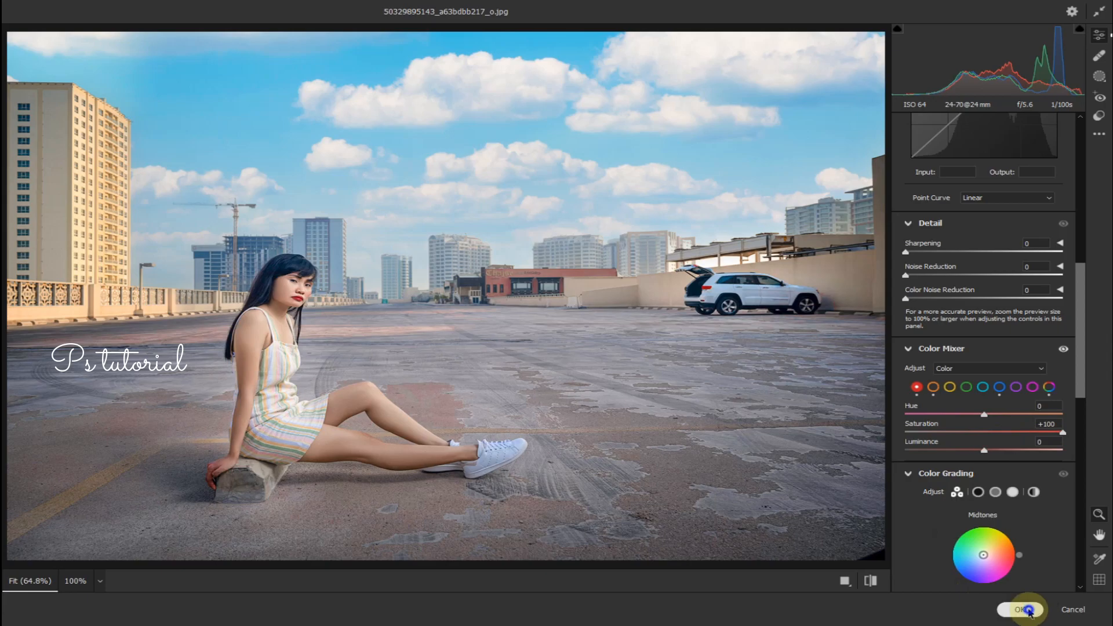
click(1028, 610)
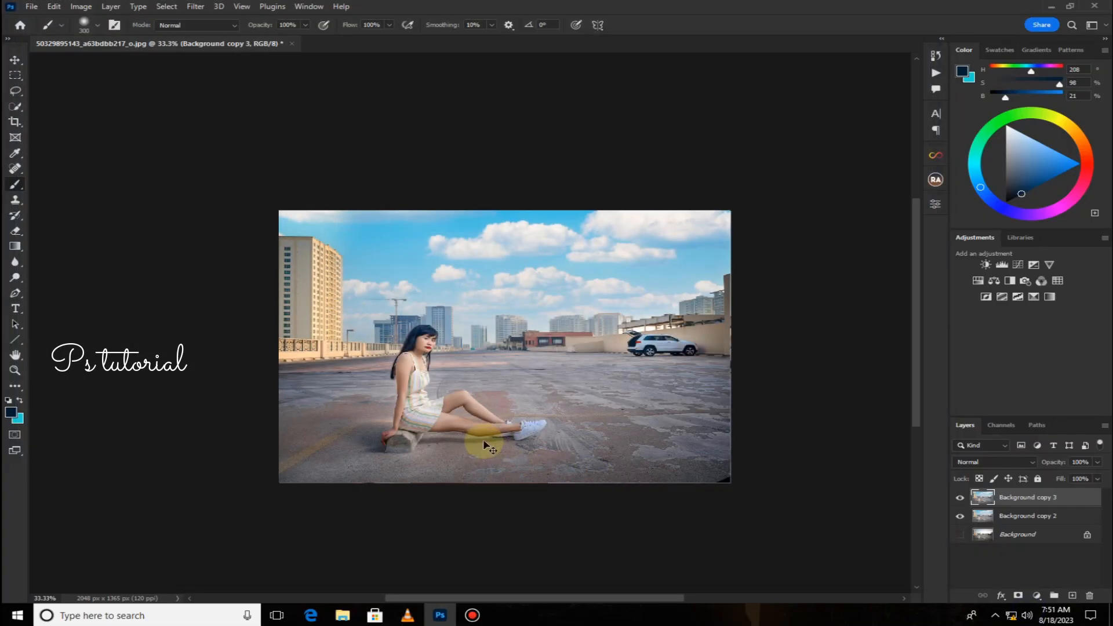
Apply another Camera Raw Filter setting the blue saturation to +35 and the orange luminance to +35.
click(191, 6)
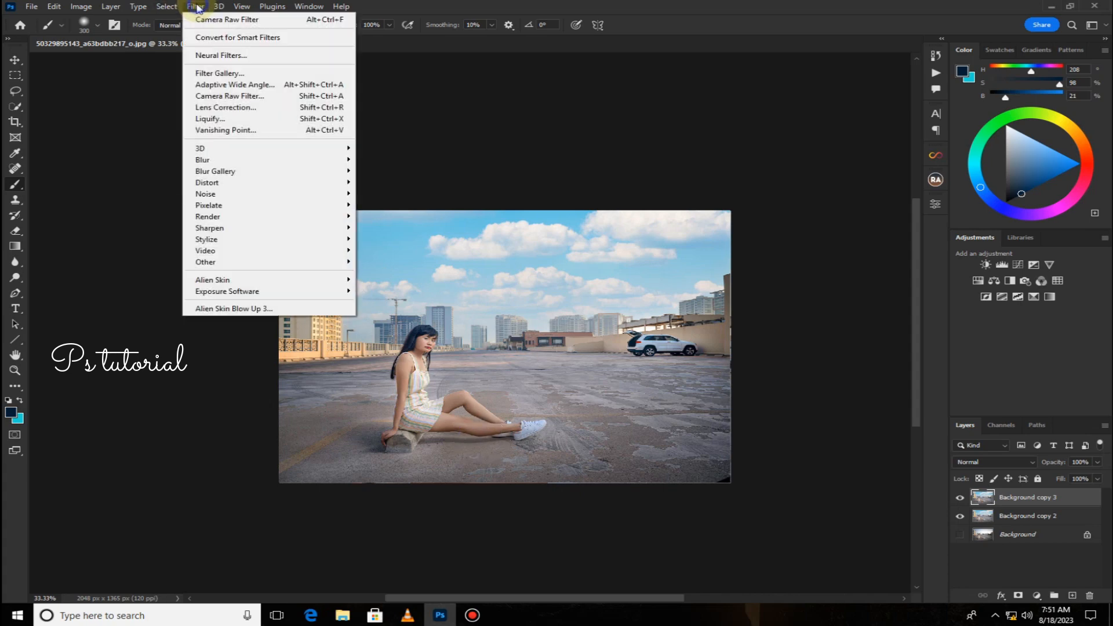
click(229, 106)
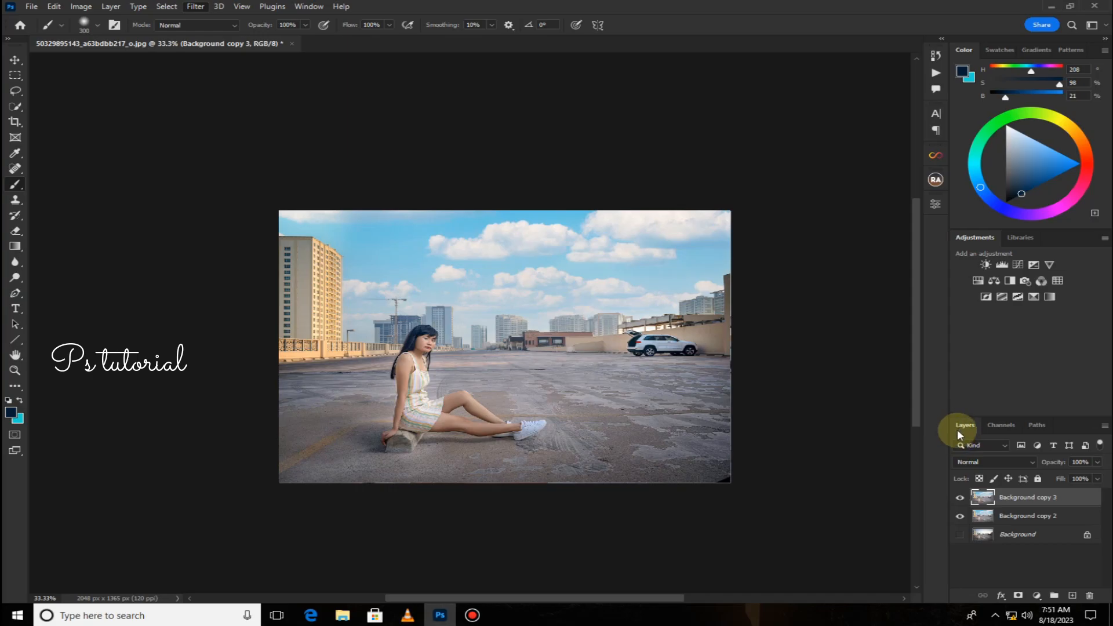
scroll(978, 393, down, 10)
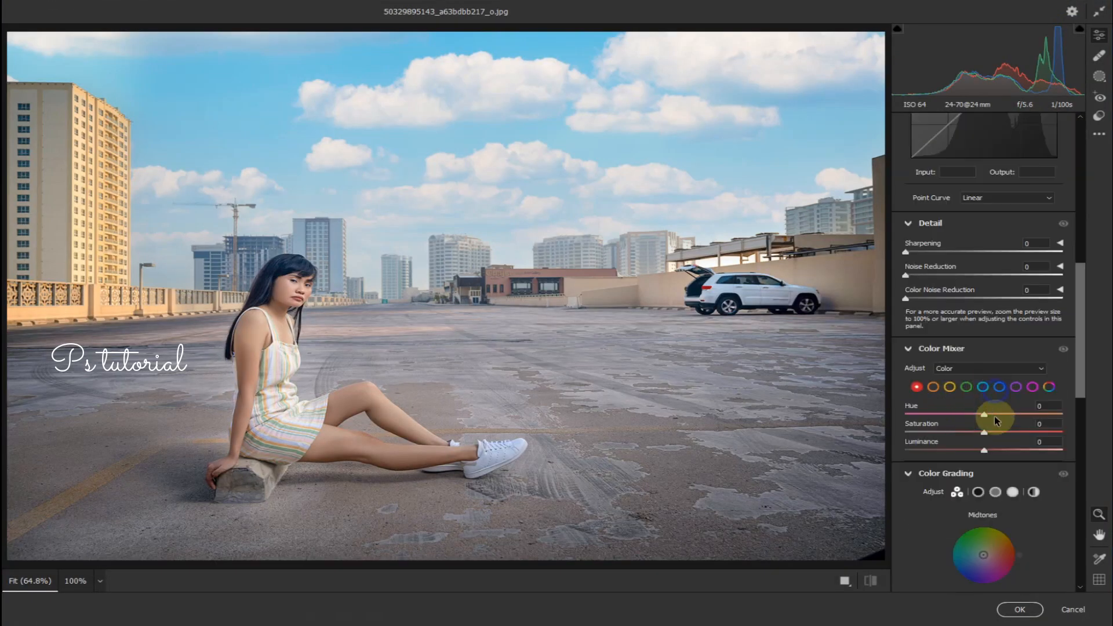
mouse_move(992, 433)
mouse_down()
mouse_move(1026, 437)
mouse_move(1010, 433)
mouse_up()
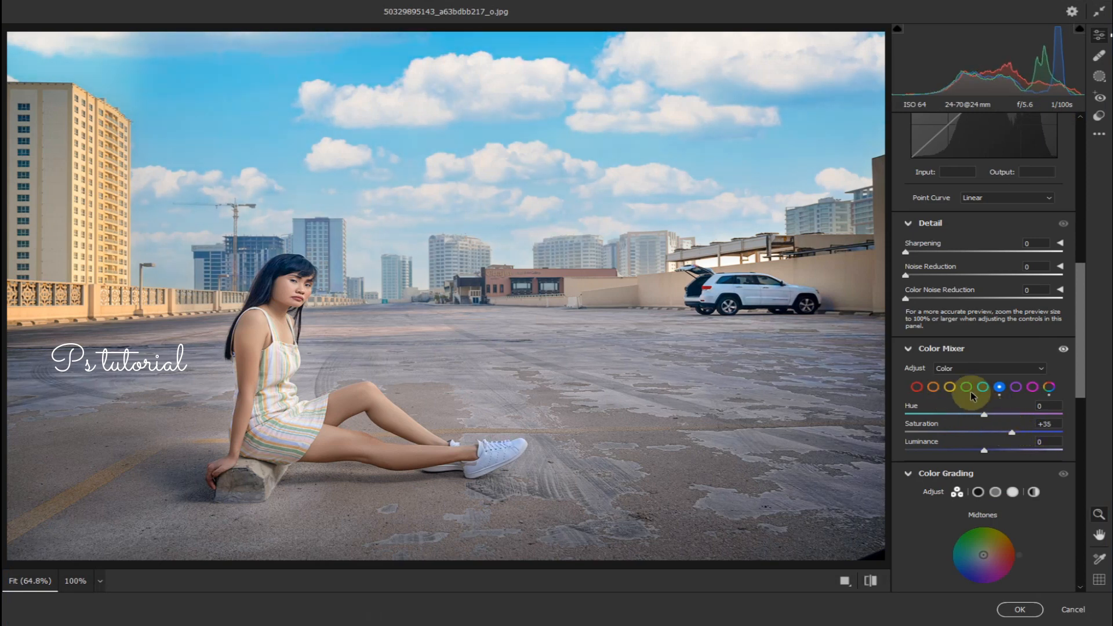
click(932, 388)
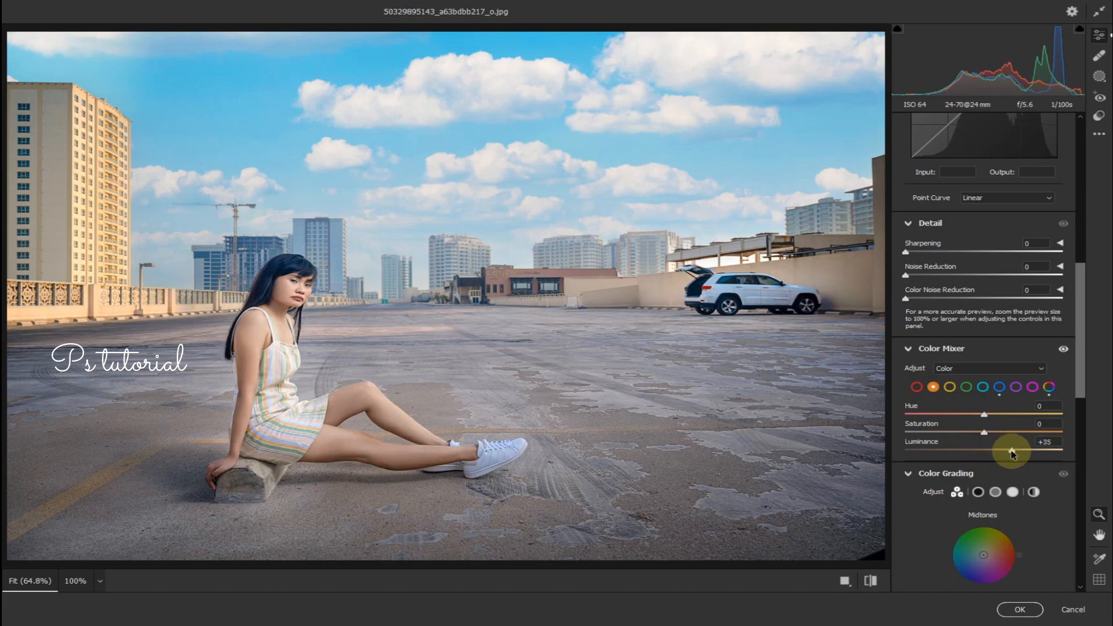
click(1019, 609)
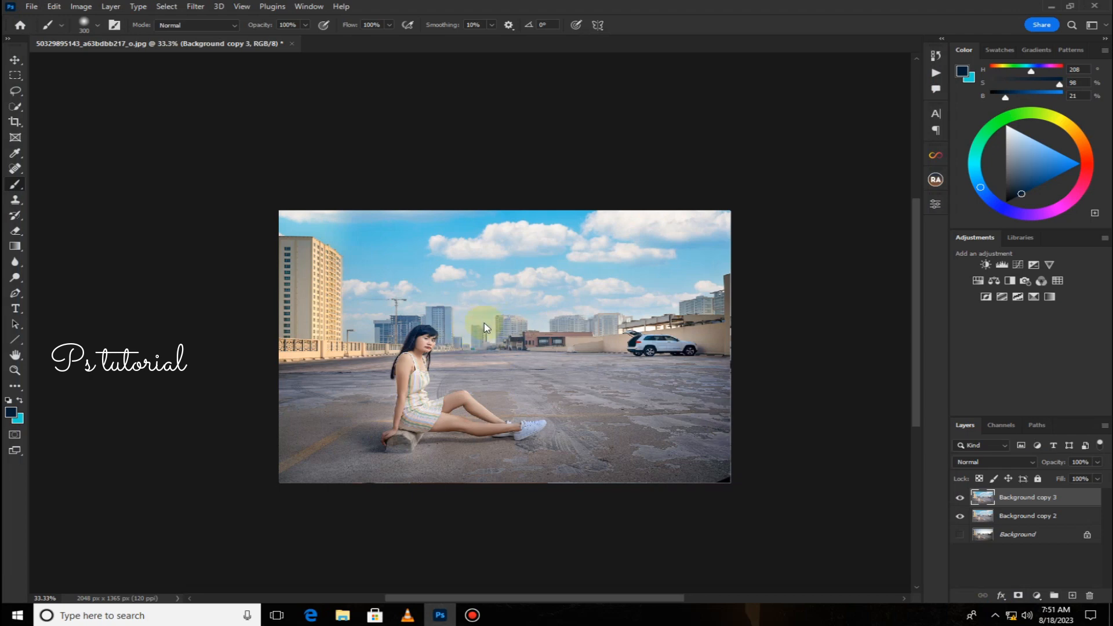
In Camera Raw, add a radial gradient mask around the model and the ground before her, raising Whites to +24.
key(ctrl+shift+a)
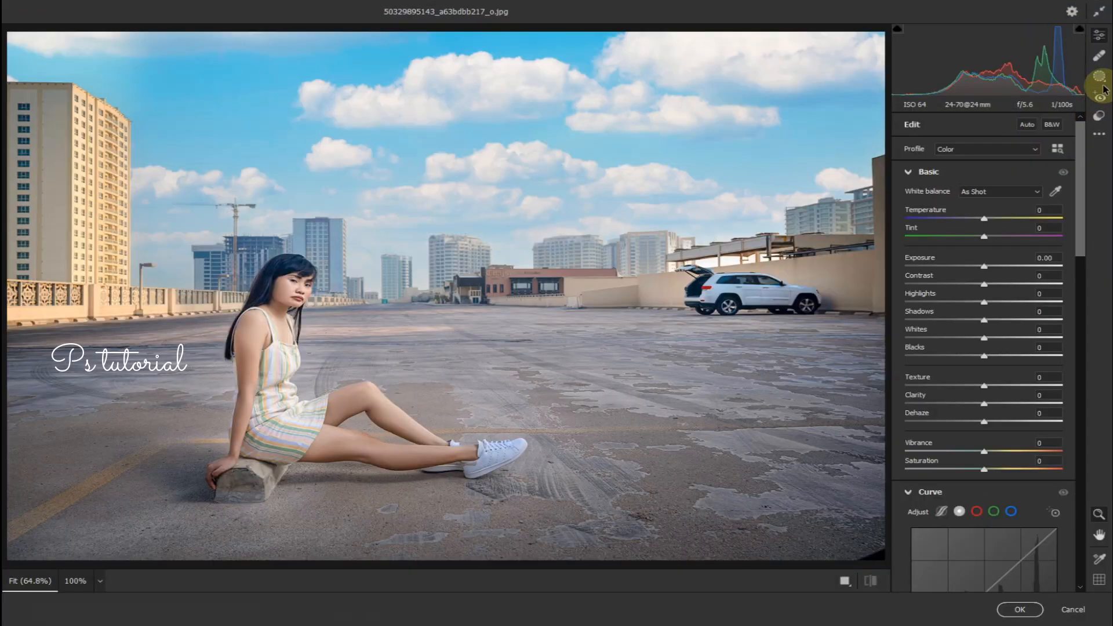
click(1091, 84)
click(922, 267)
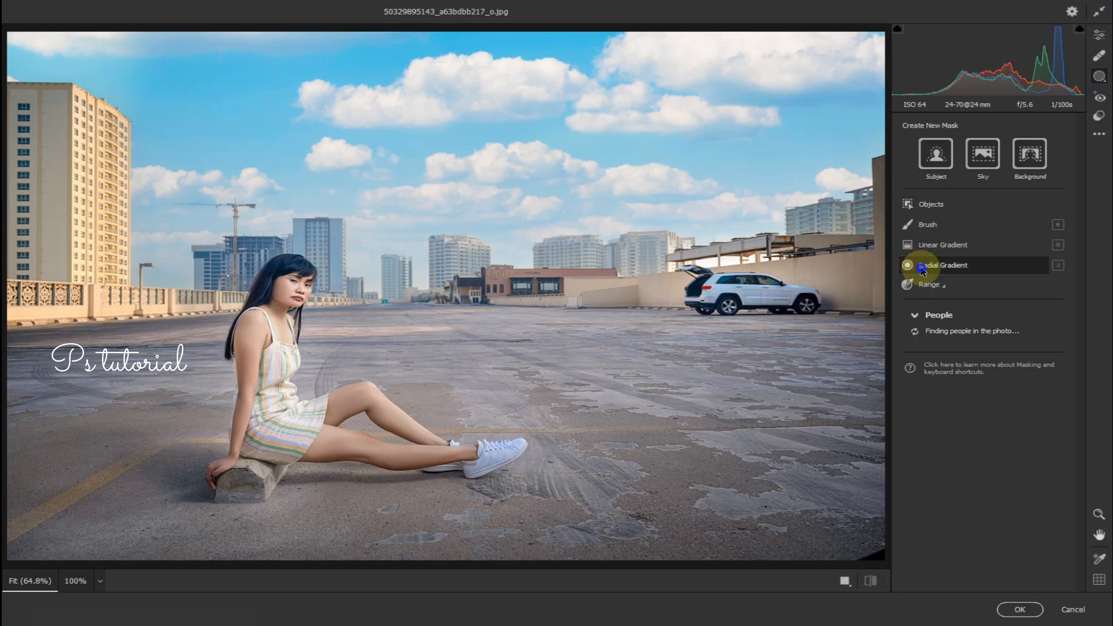
drag(281, 332, 374, 224)
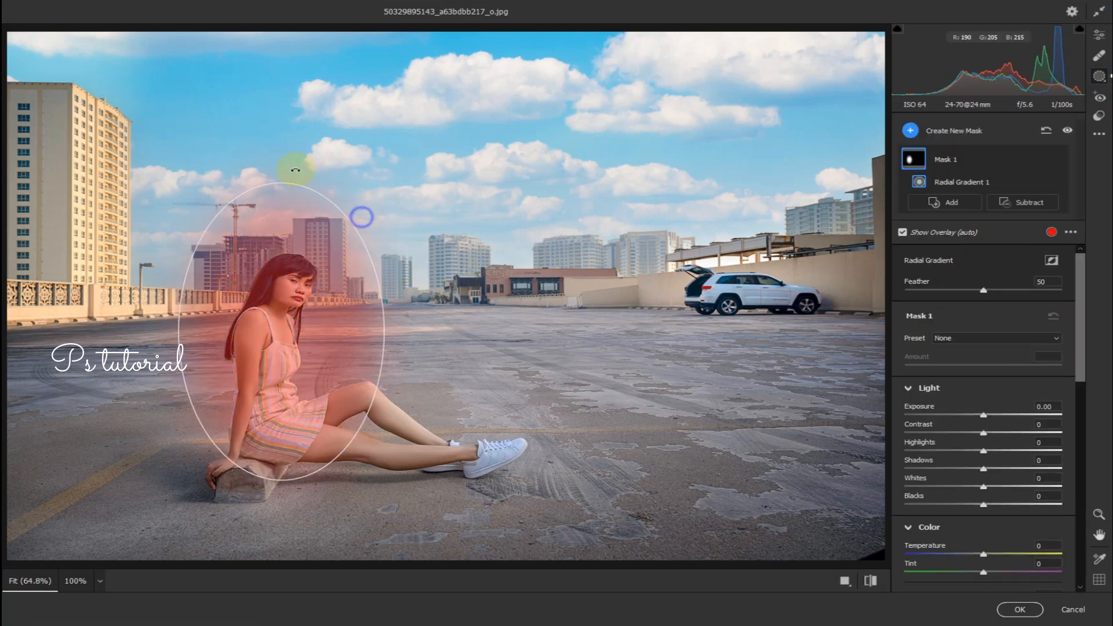
drag(295, 170, 170, 214)
drag(281, 332, 390, 402)
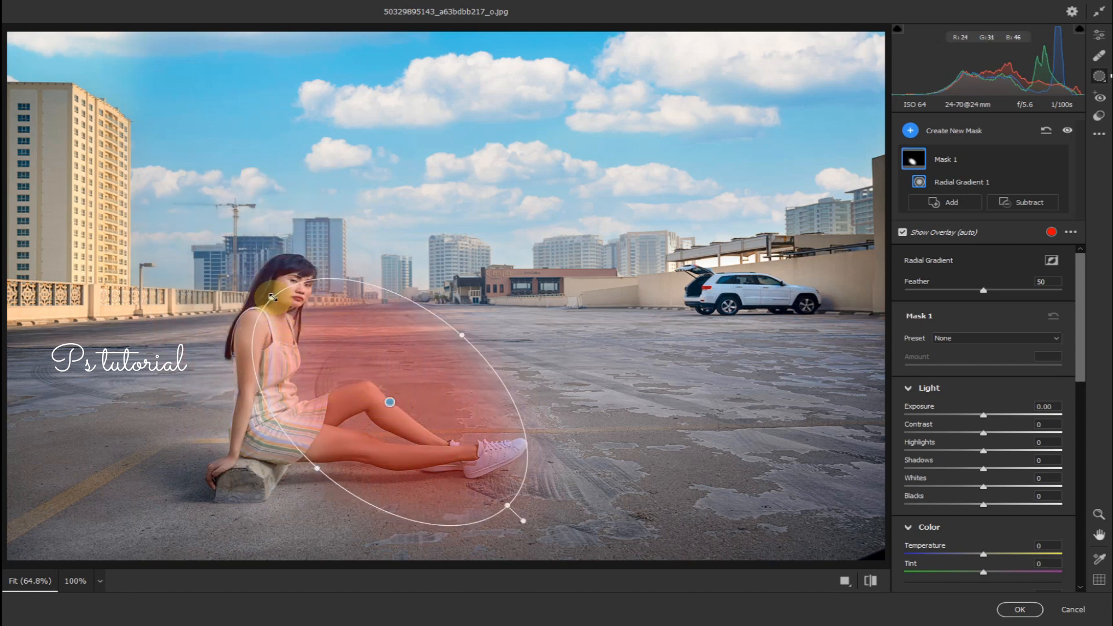
drag(272, 297, 210, 242)
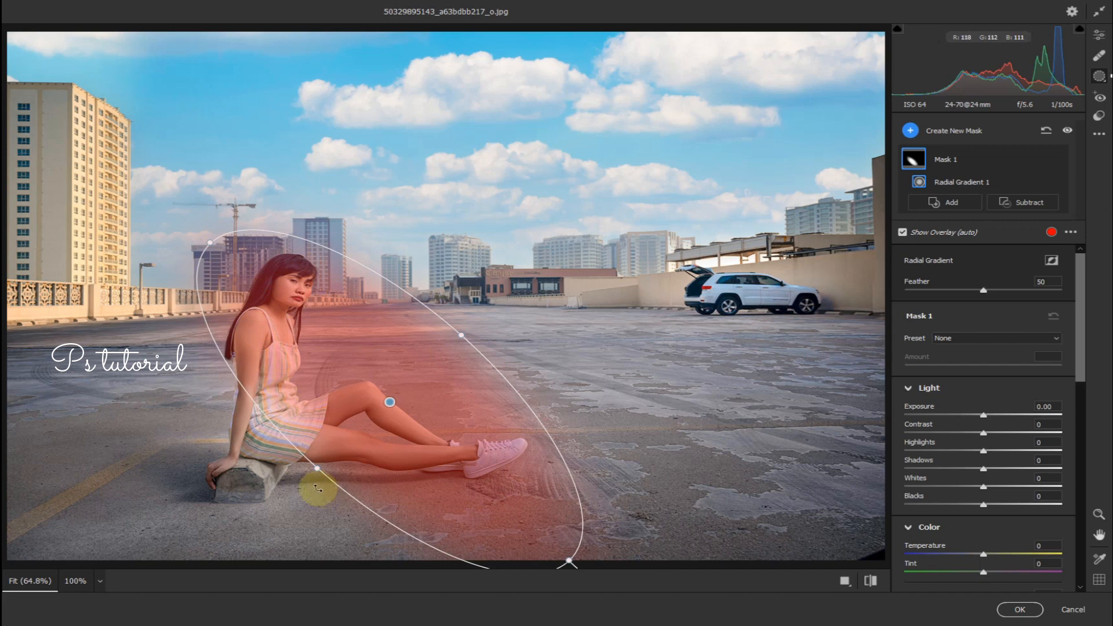
drag(315, 468, 273, 472)
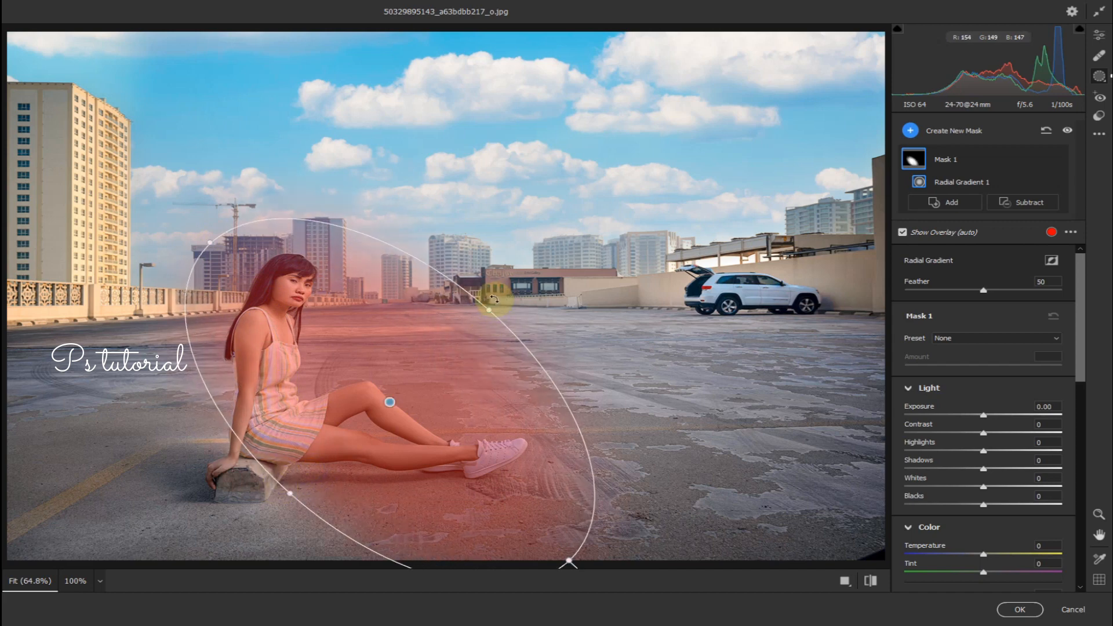
drag(494, 299, 460, 255)
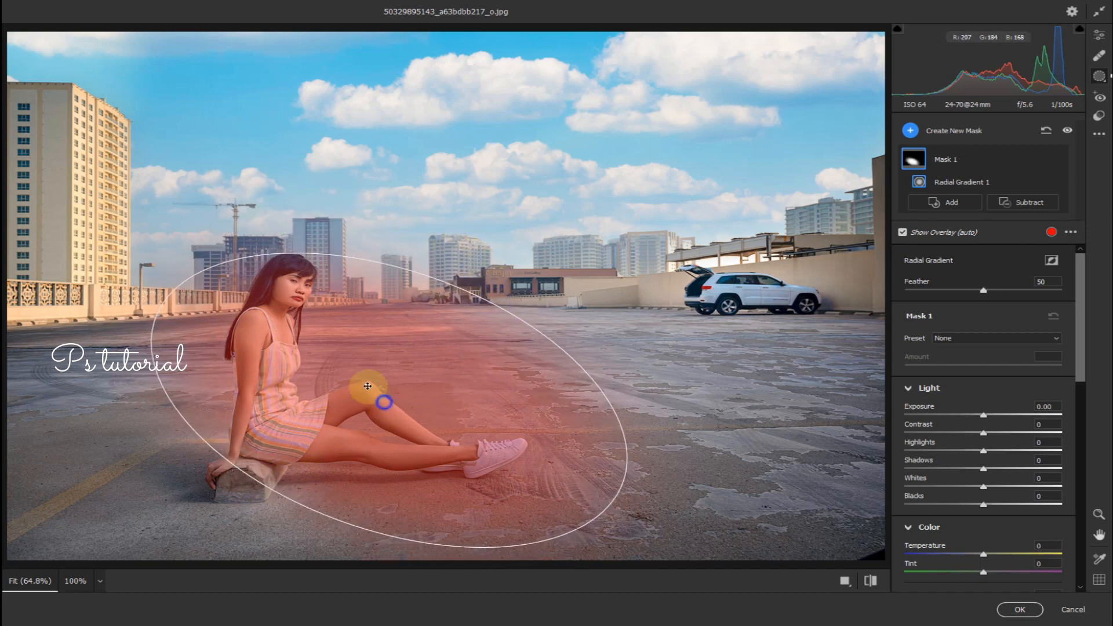
drag(367, 386, 346, 368)
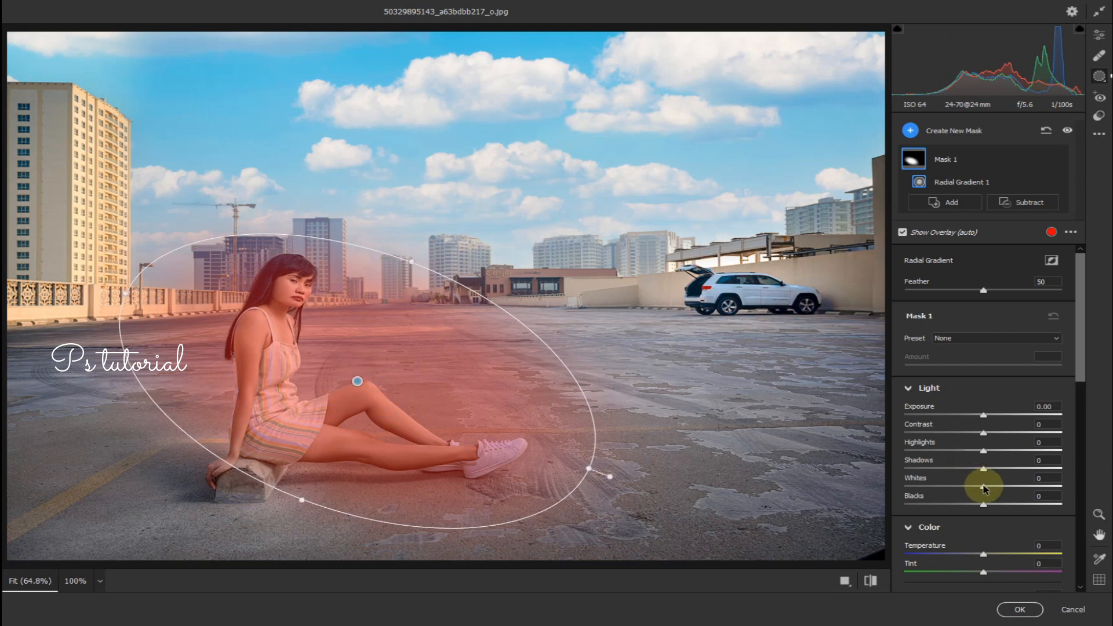
drag(984, 489, 1002, 489)
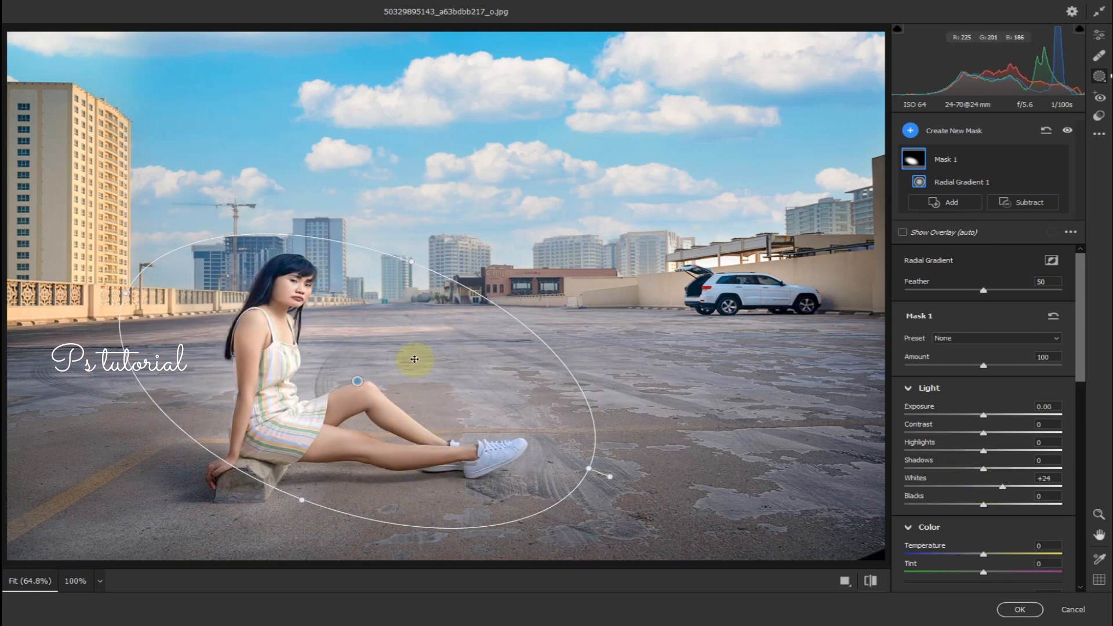
drag(413, 264, 410, 267)
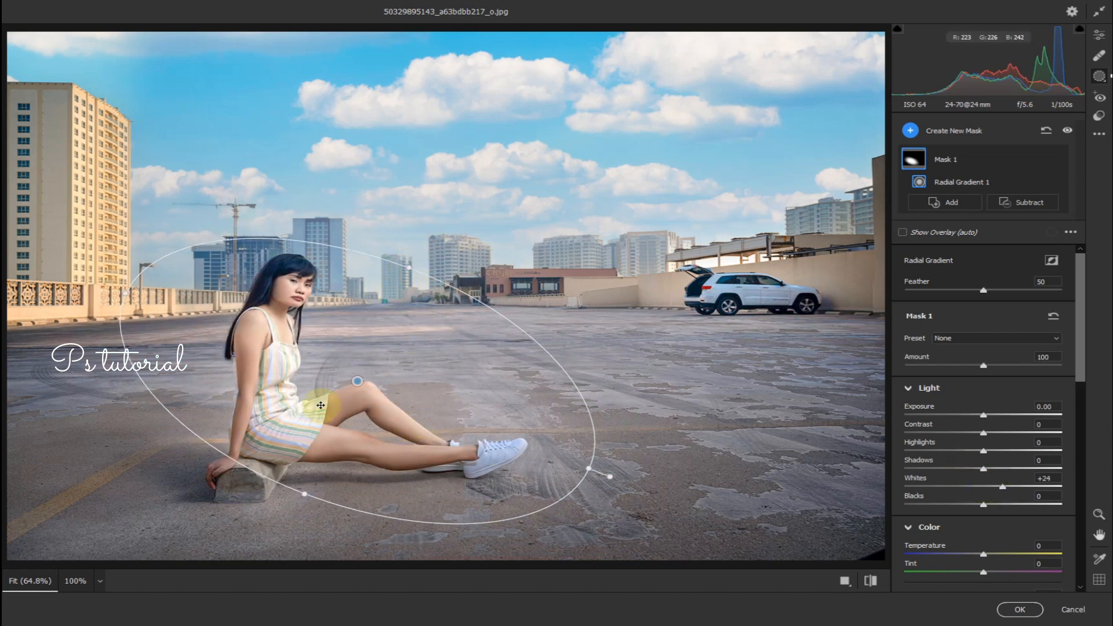
drag(353, 380, 342, 383)
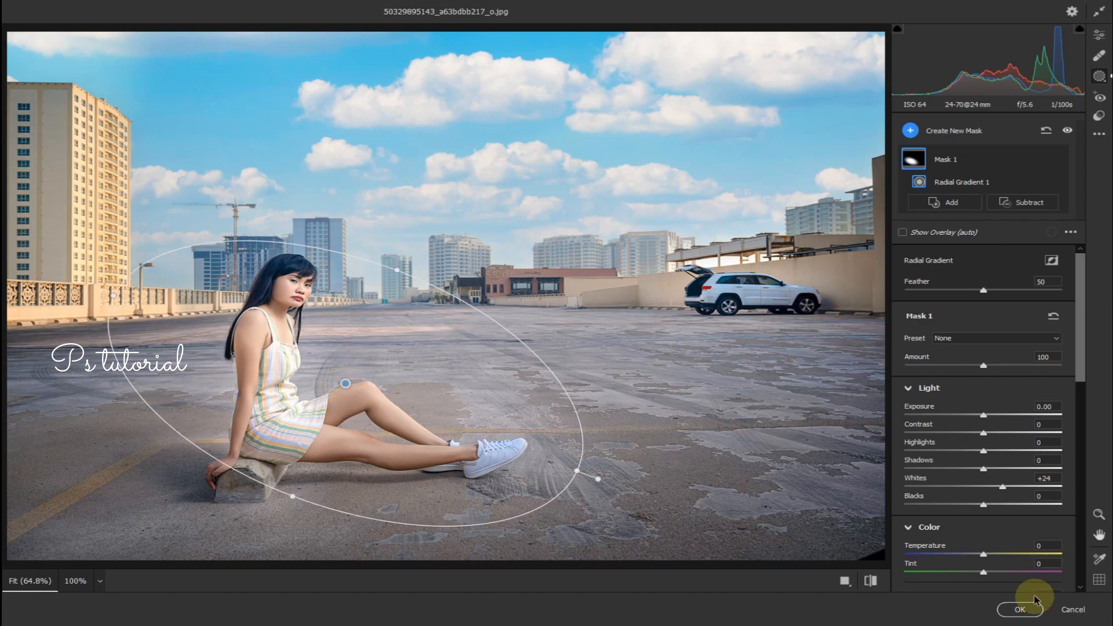
click(1020, 610)
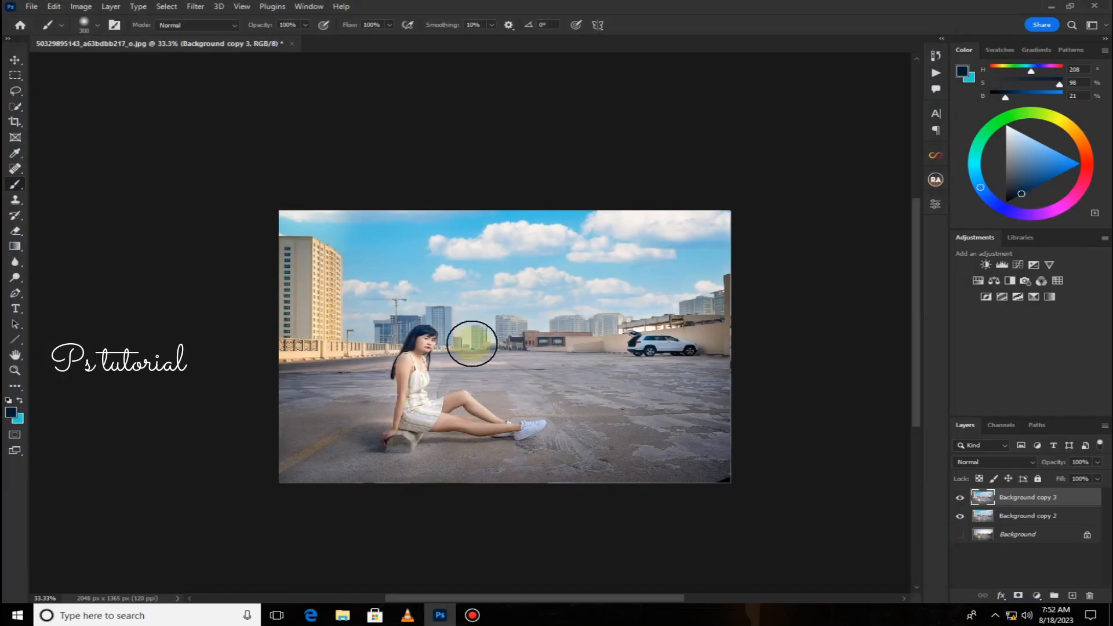
In Camera Raw, add a radial gradient mask around the white car and raise its Whites to +45.
click(195, 7)
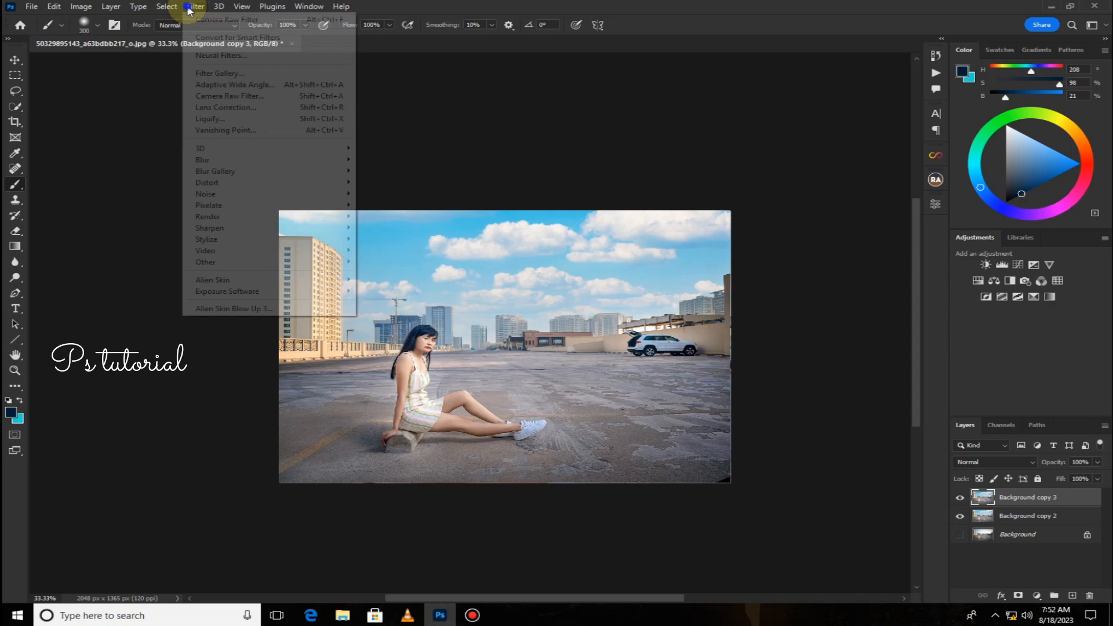
click(209, 95)
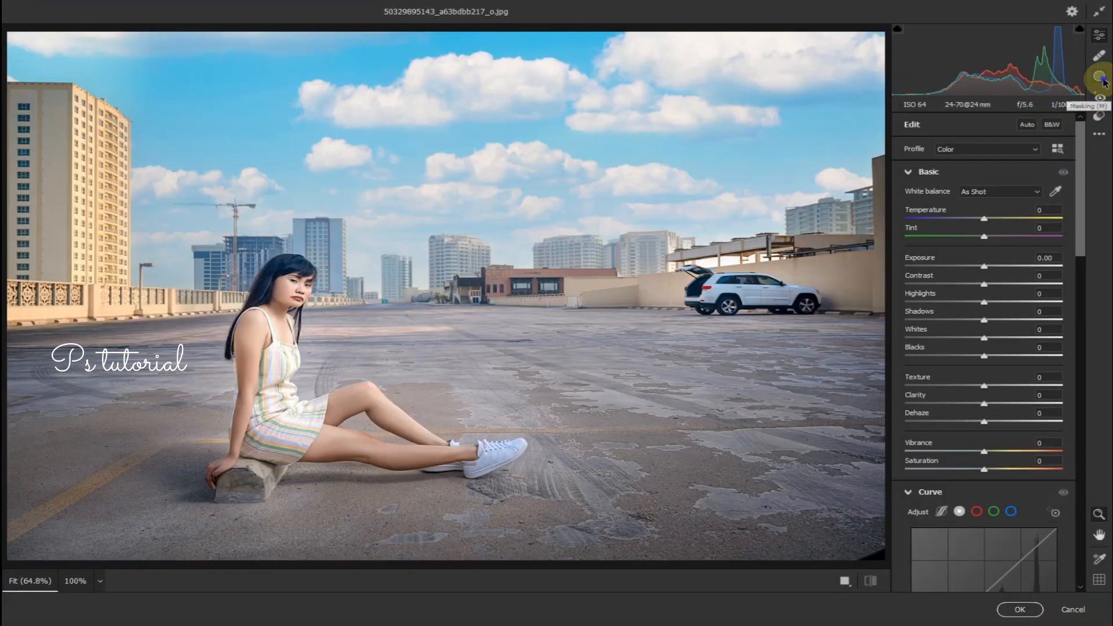
click(1100, 76)
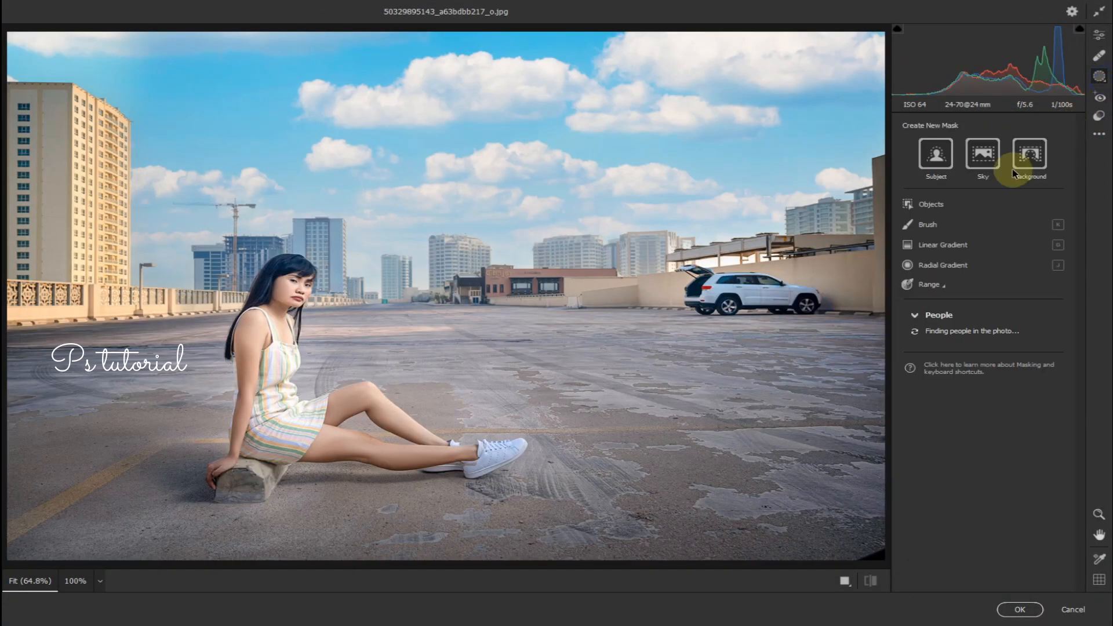
click(934, 265)
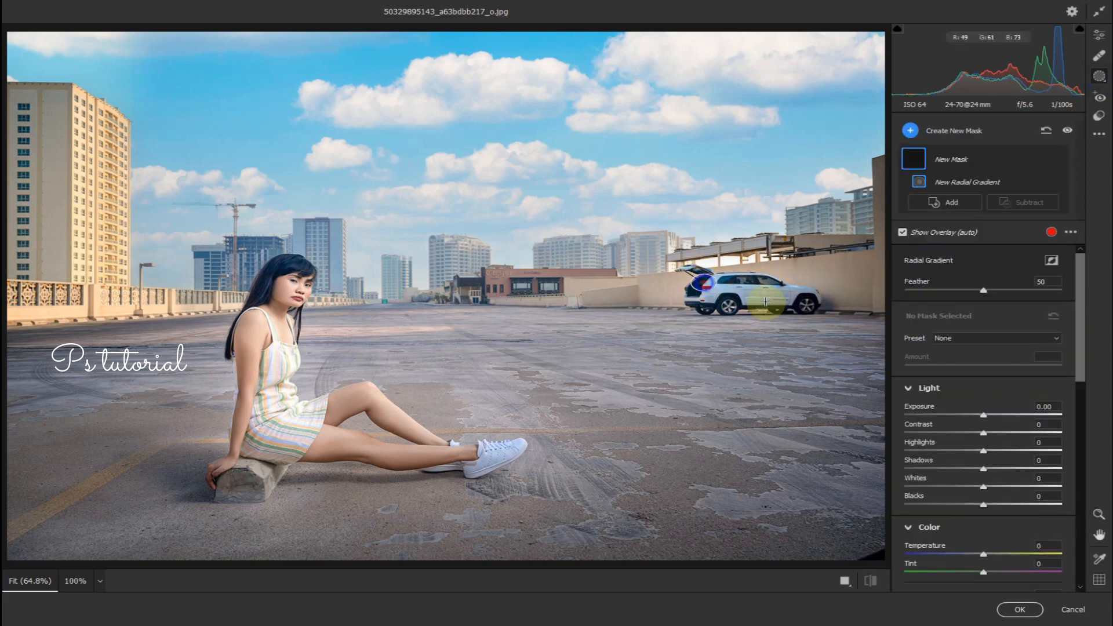
mouse_move(765, 302)
mouse_down()
mouse_move(805, 308)
mouse_move(772, 307)
mouse_up()
mouse_move(708, 282)
mouse_down()
mouse_move(763, 295)
mouse_move(749, 295)
mouse_up()
drag(984, 486, 1014, 490)
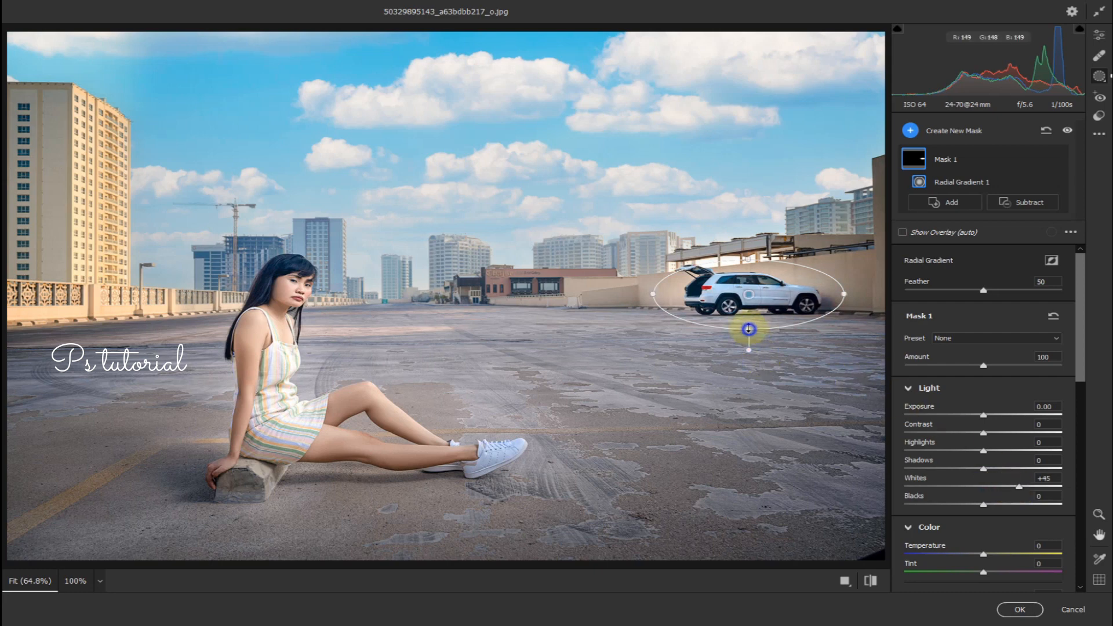
drag(749, 329, 749, 325)
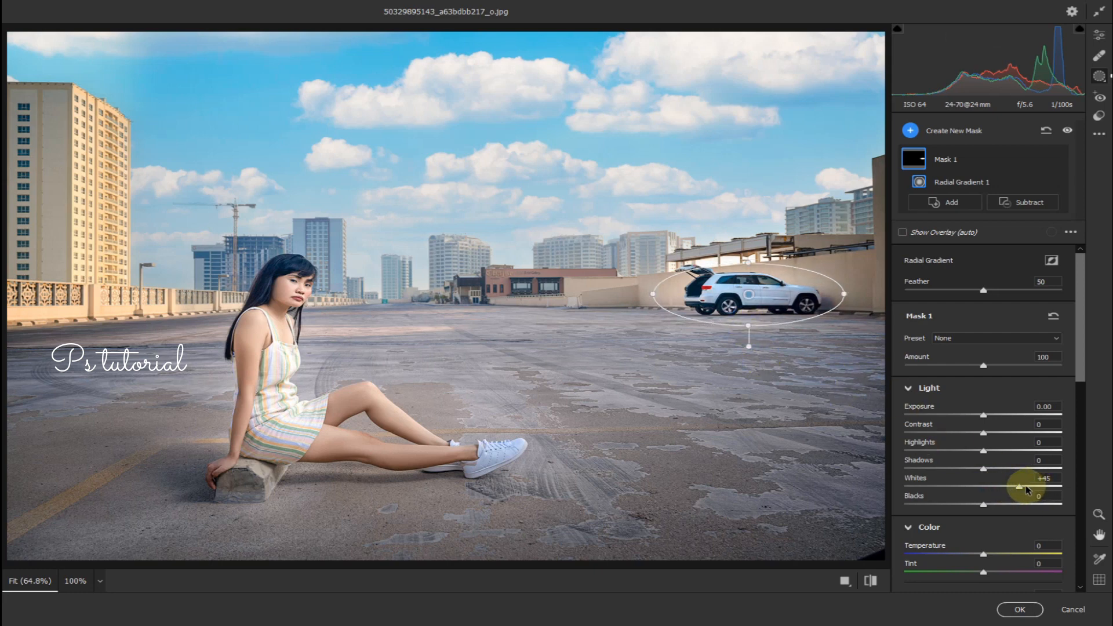
click(1019, 609)
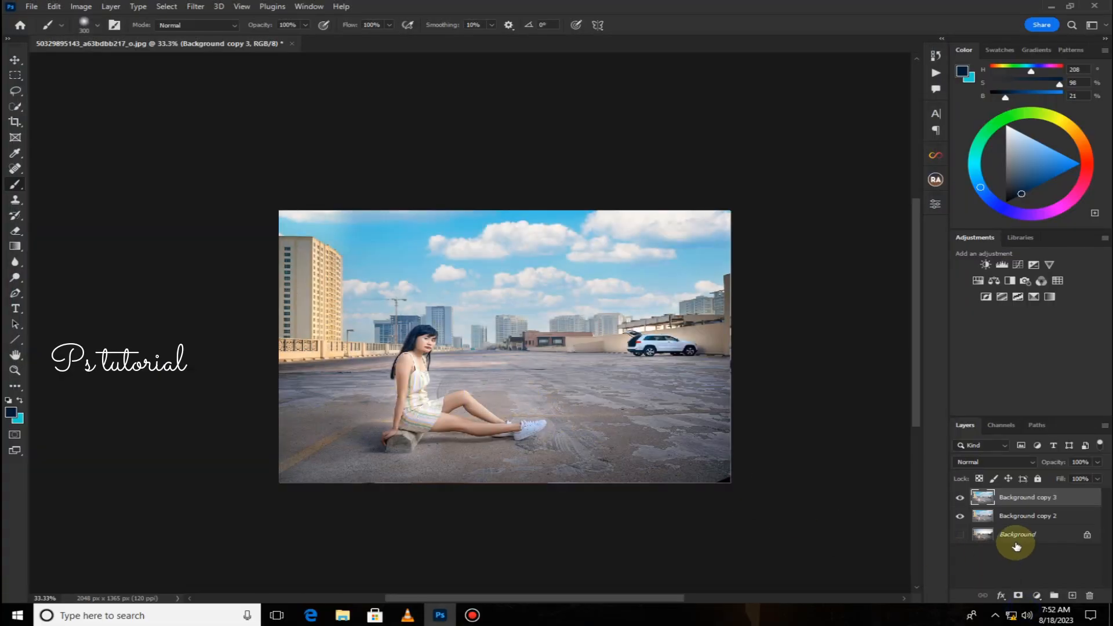
Merge the filtered layer down into Background copy 2, then duplicate that merged layer.
right_click(1035, 497)
click(916, 452)
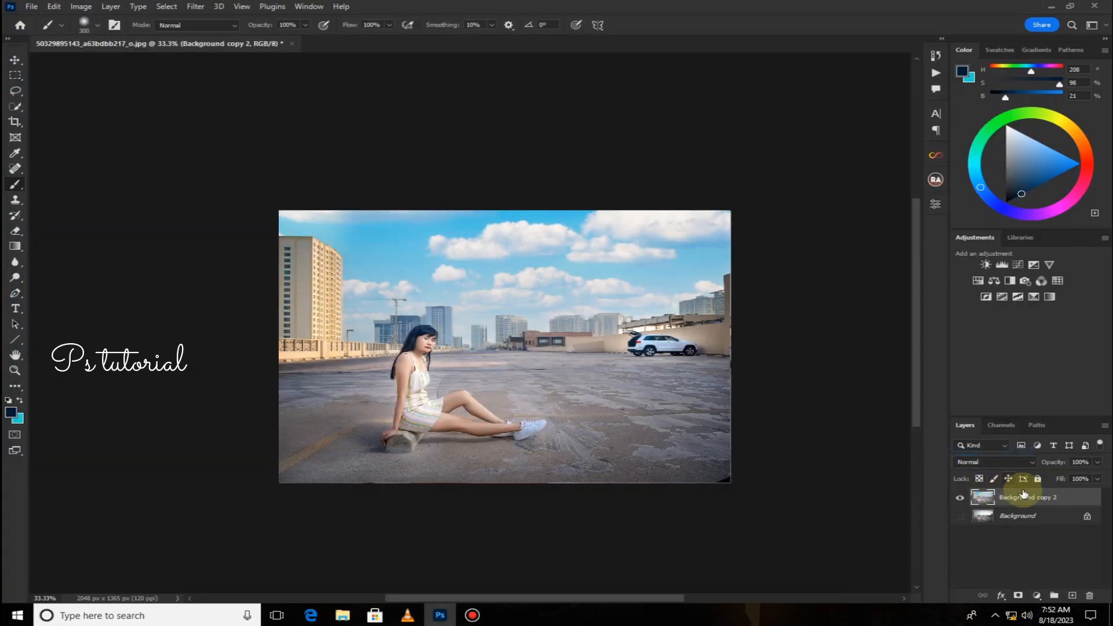
drag(1056, 501, 1073, 596)
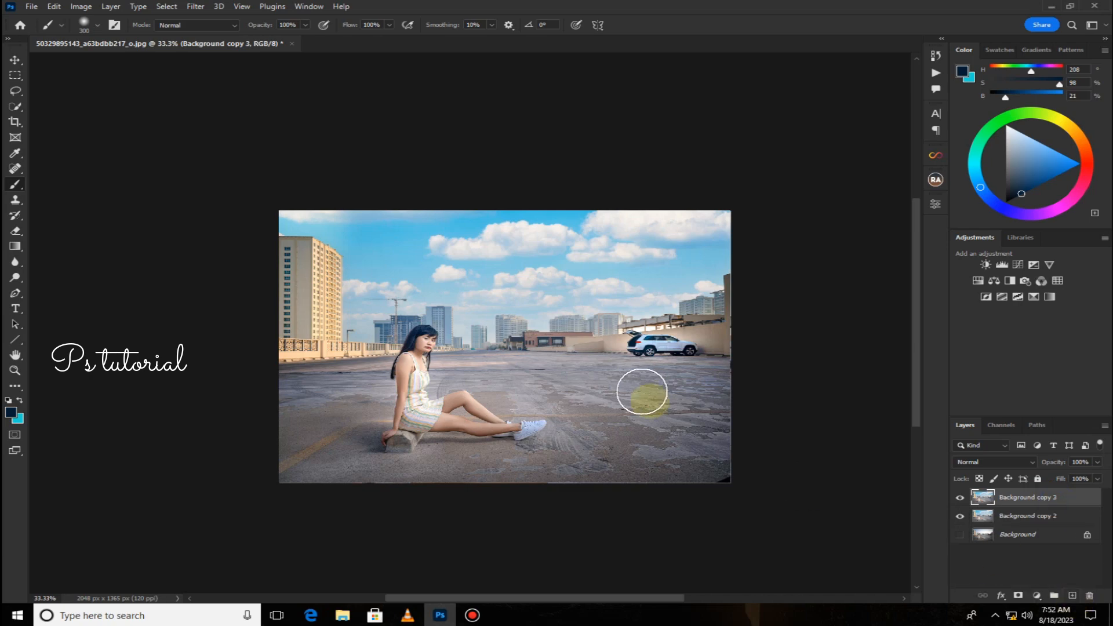
Apply a Camera Raw Filter with a radial gradient mask over the tall building on the left, setting Temperature to +17.
click(196, 6)
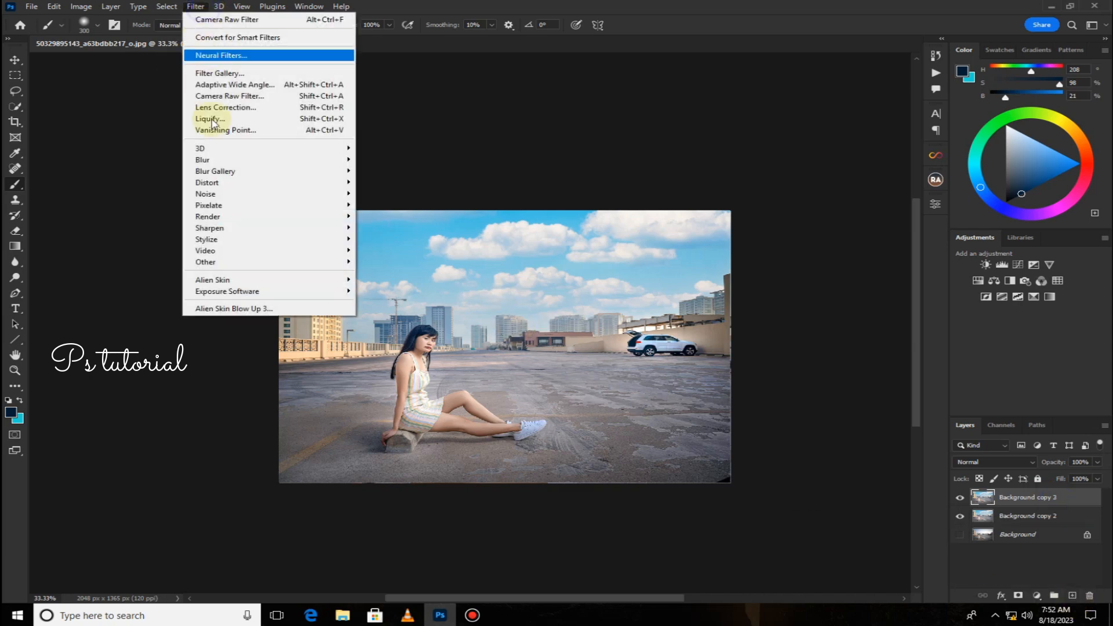
click(242, 96)
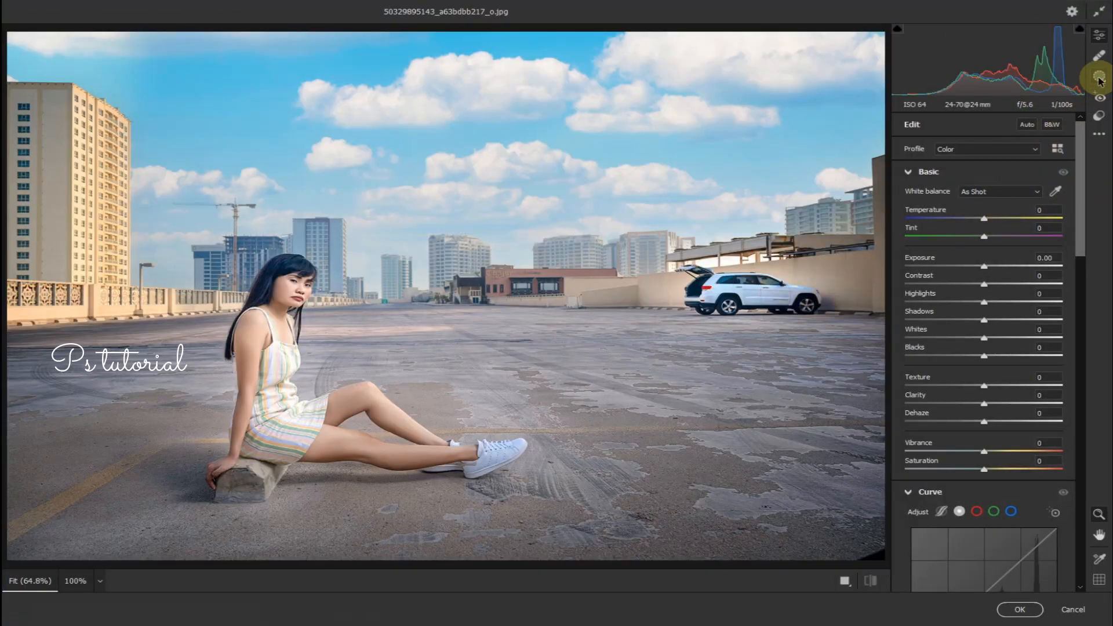
click(1099, 78)
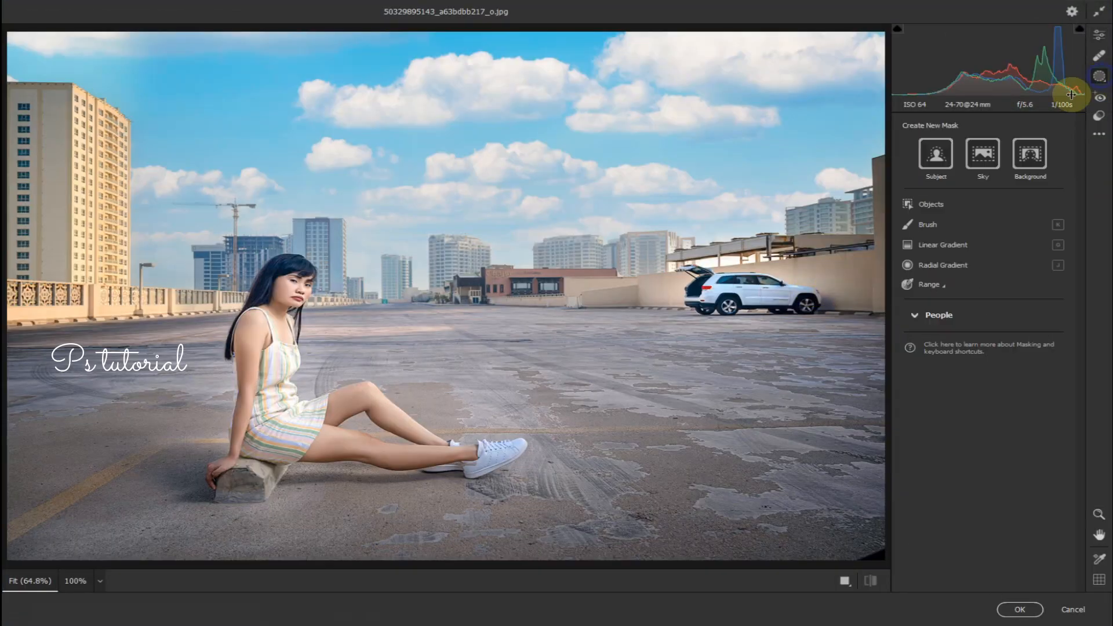
click(928, 266)
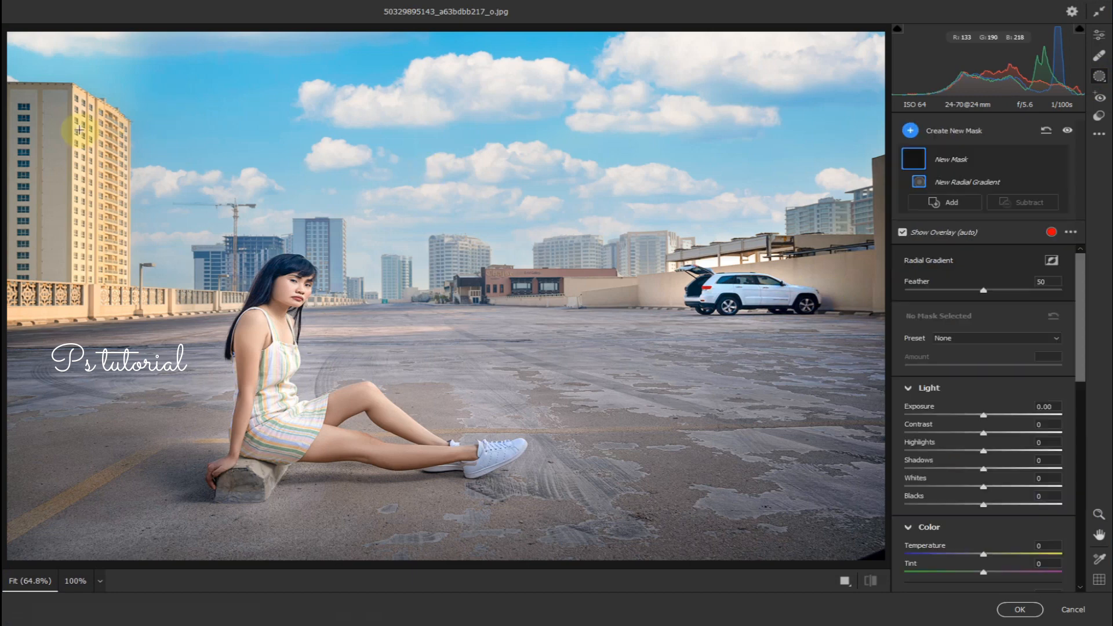
drag(76, 262, 145, 255)
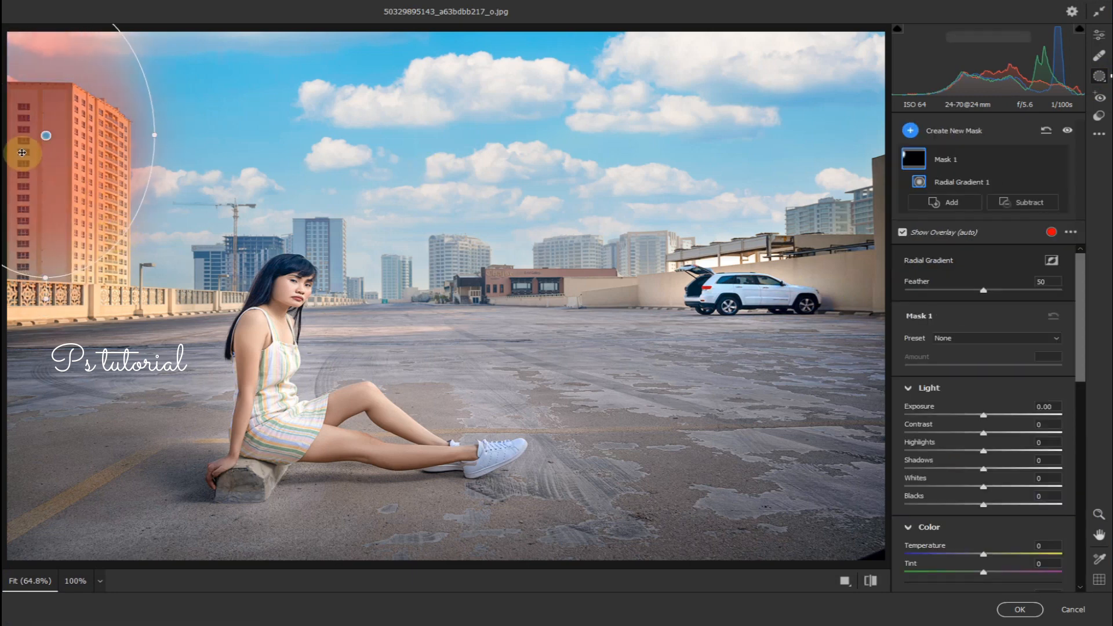
drag(46, 135, 56, 212)
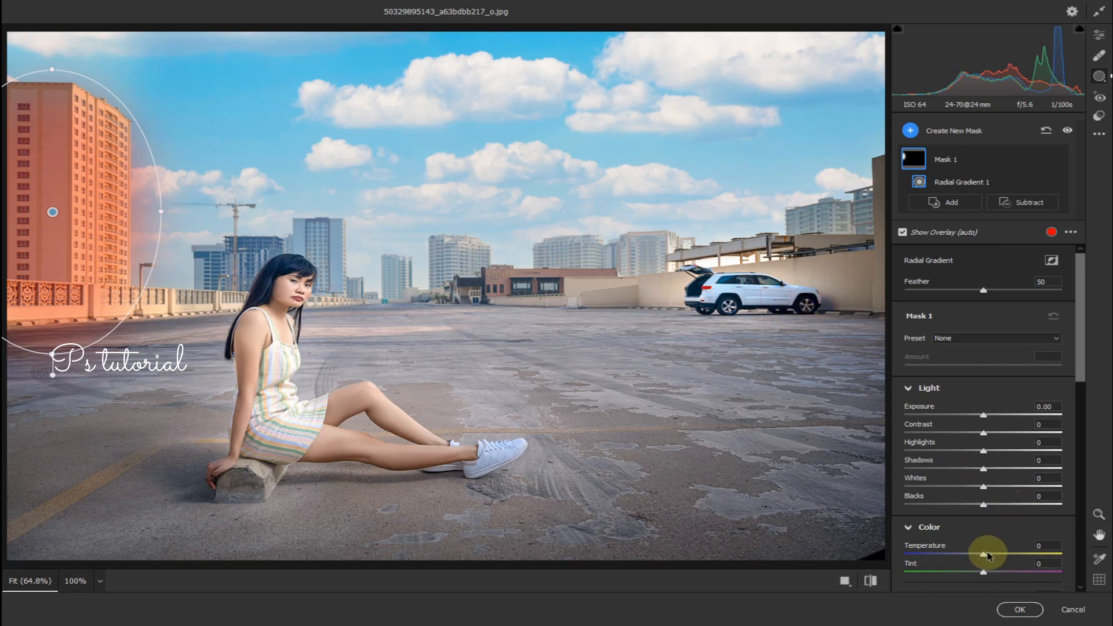
drag(984, 555, 994, 557)
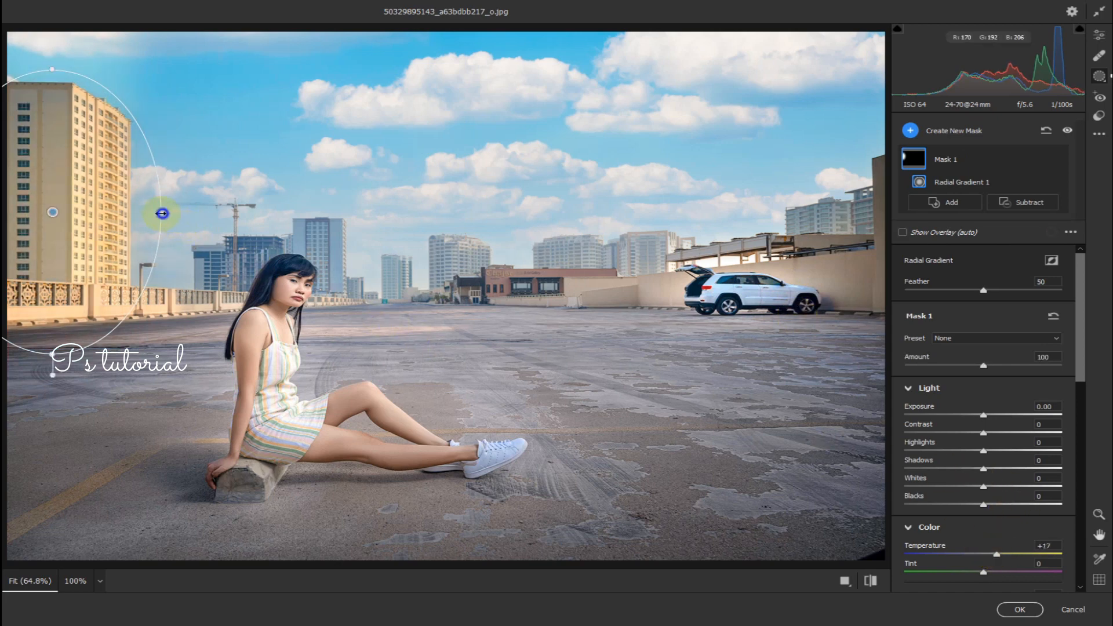
click(1019, 609)
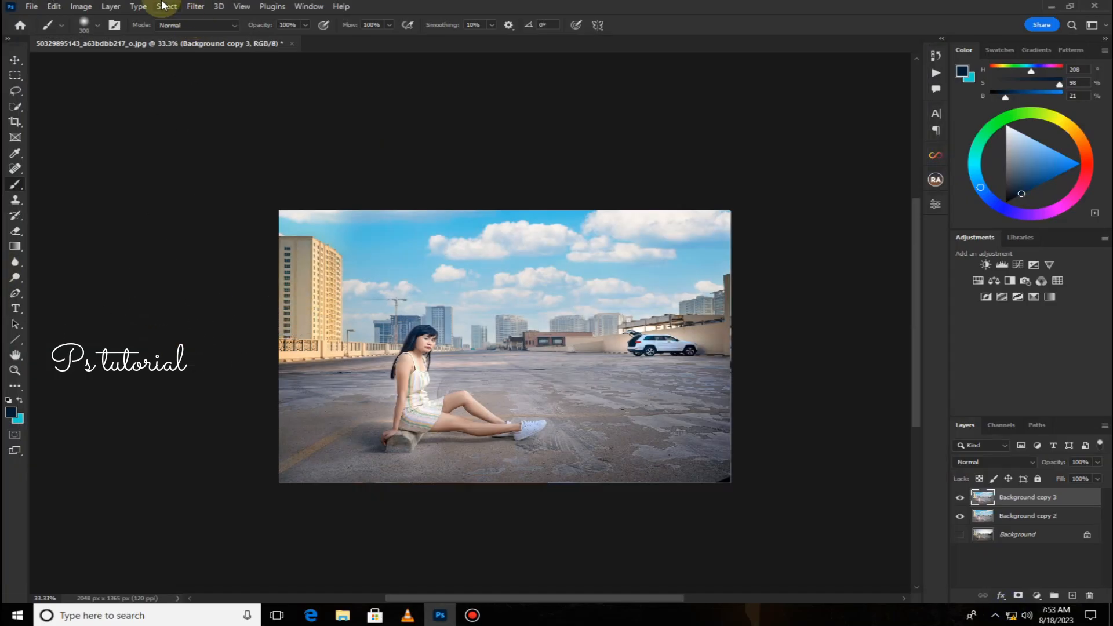
Apply another Camera Raw Filter, setting the red Color Mixer saturation to +97 and red luminance to -8.
click(194, 7)
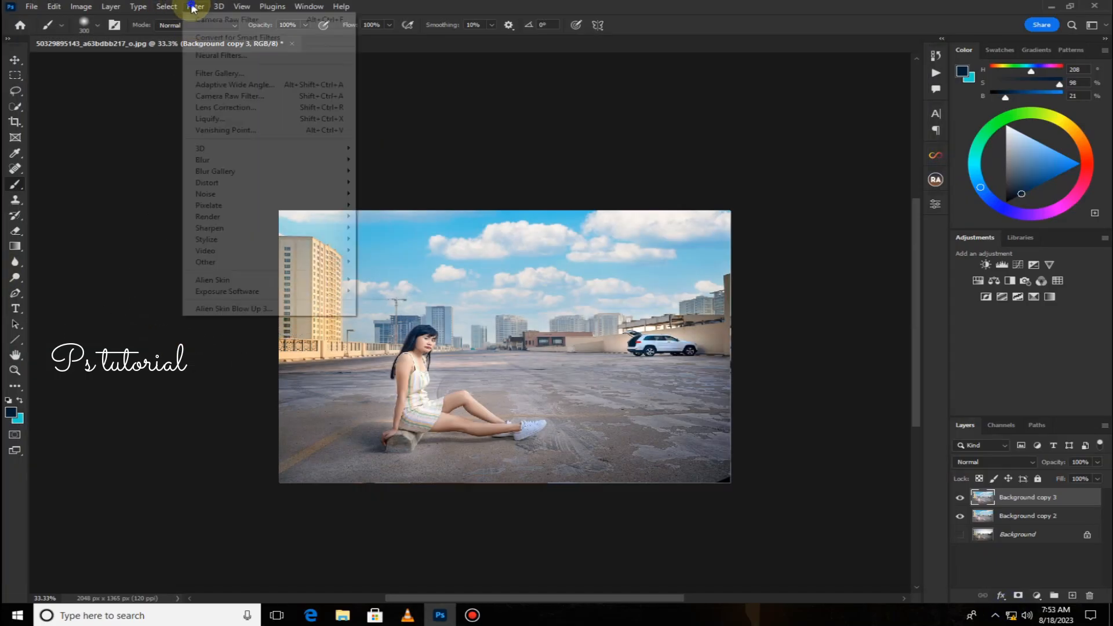
click(226, 96)
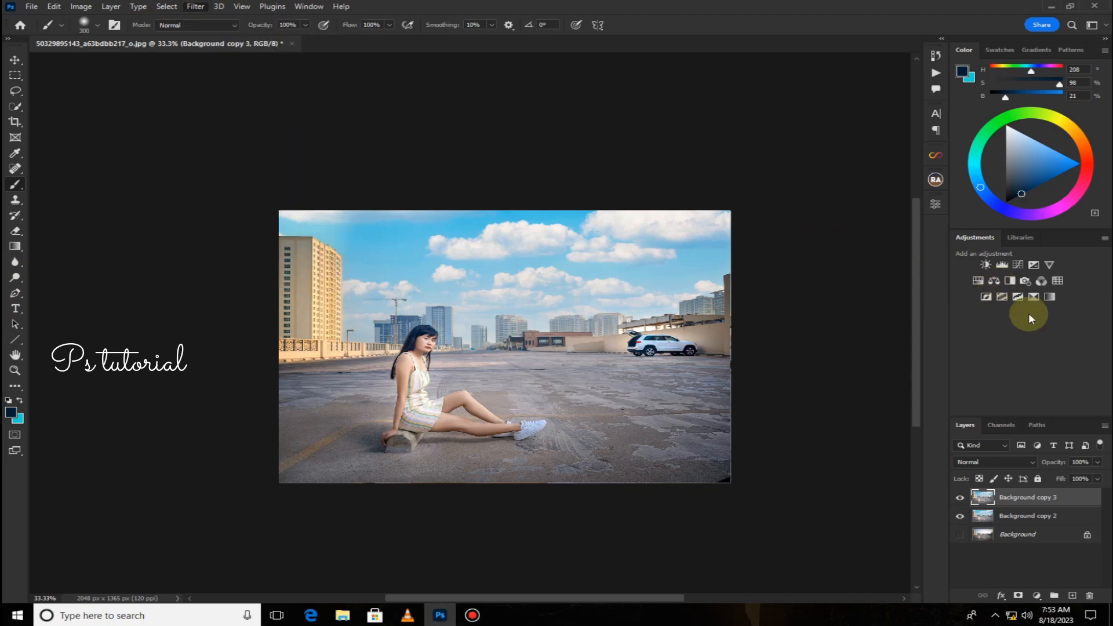
scroll(1002, 398, down, 8)
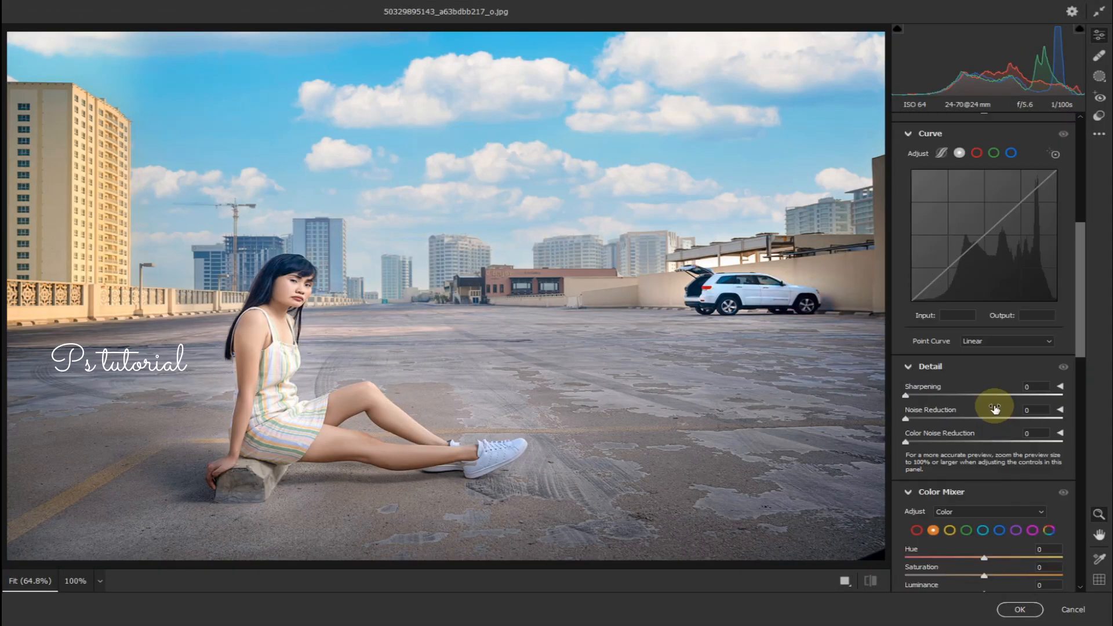
click(917, 459)
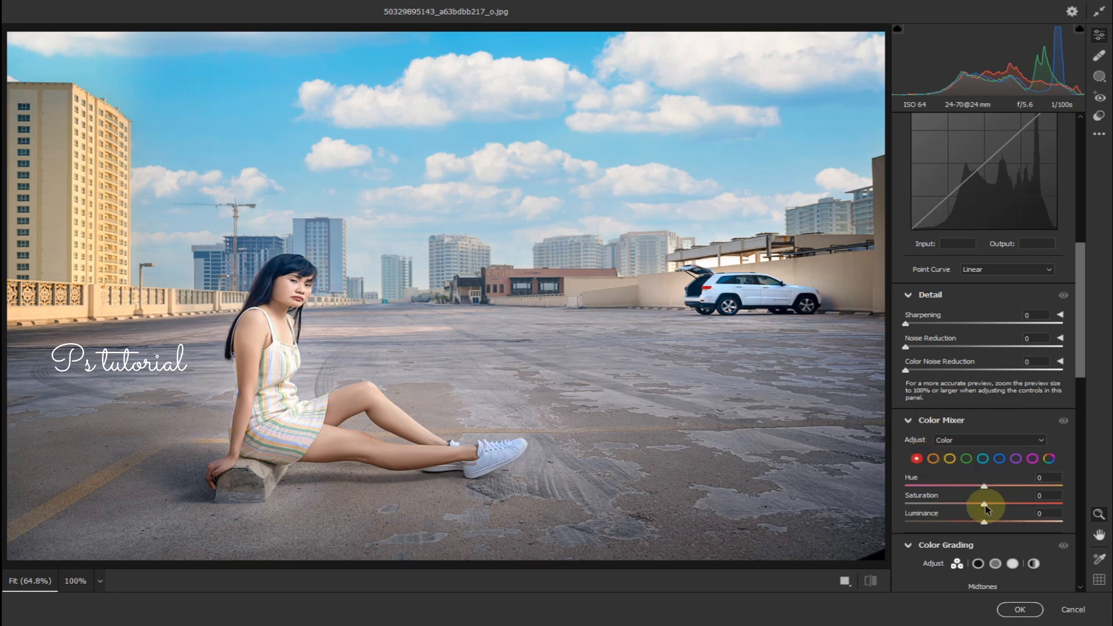
drag(1017, 508, 1038, 513)
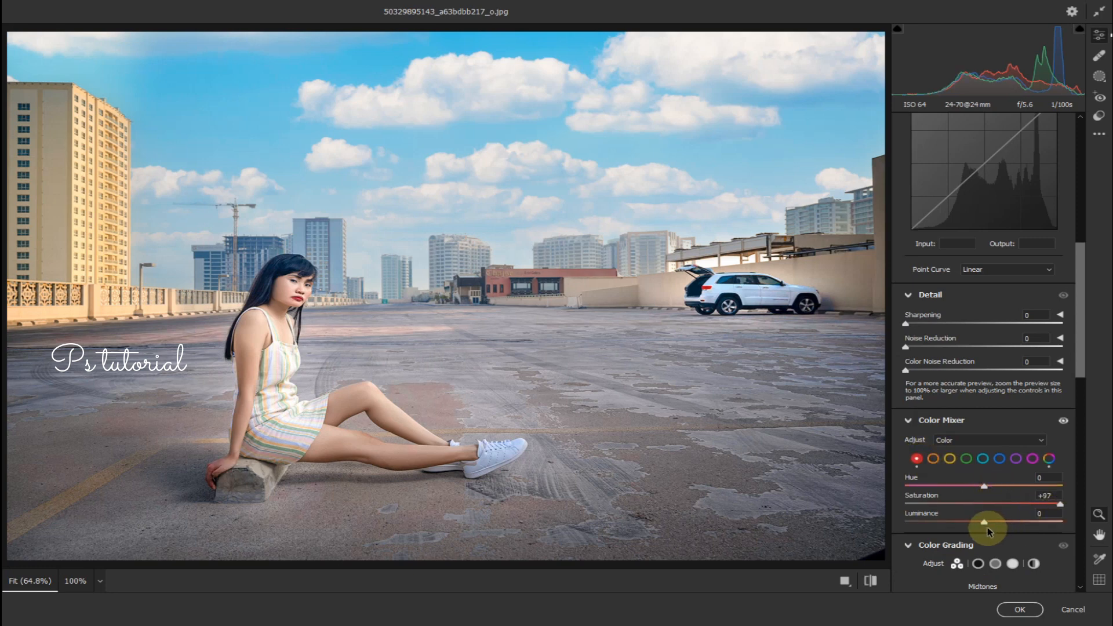
click(1019, 609)
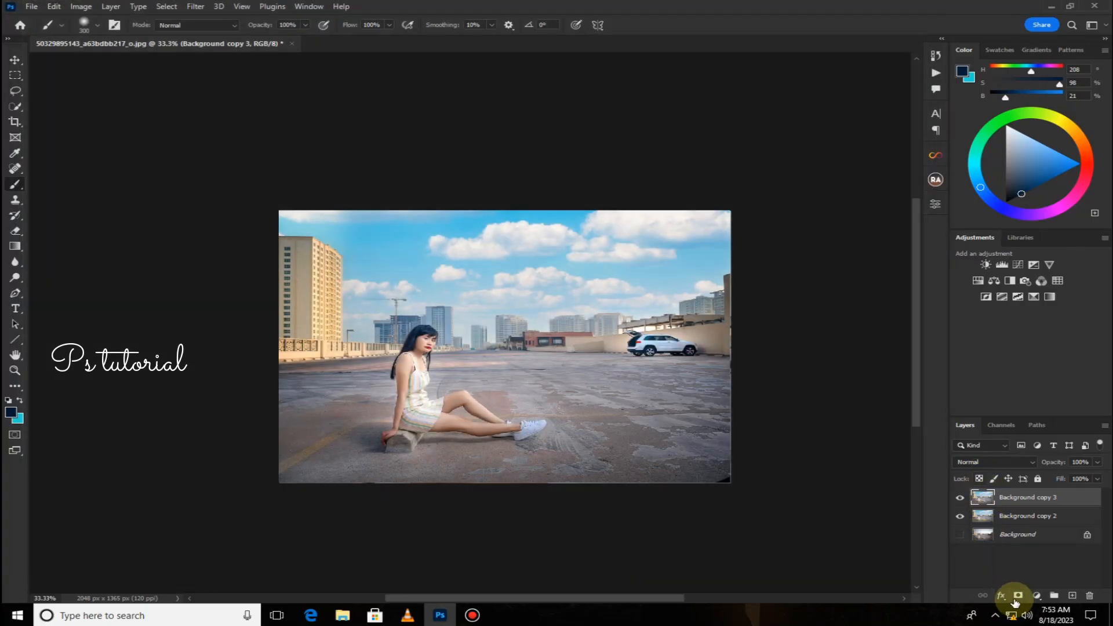
click(1017, 597)
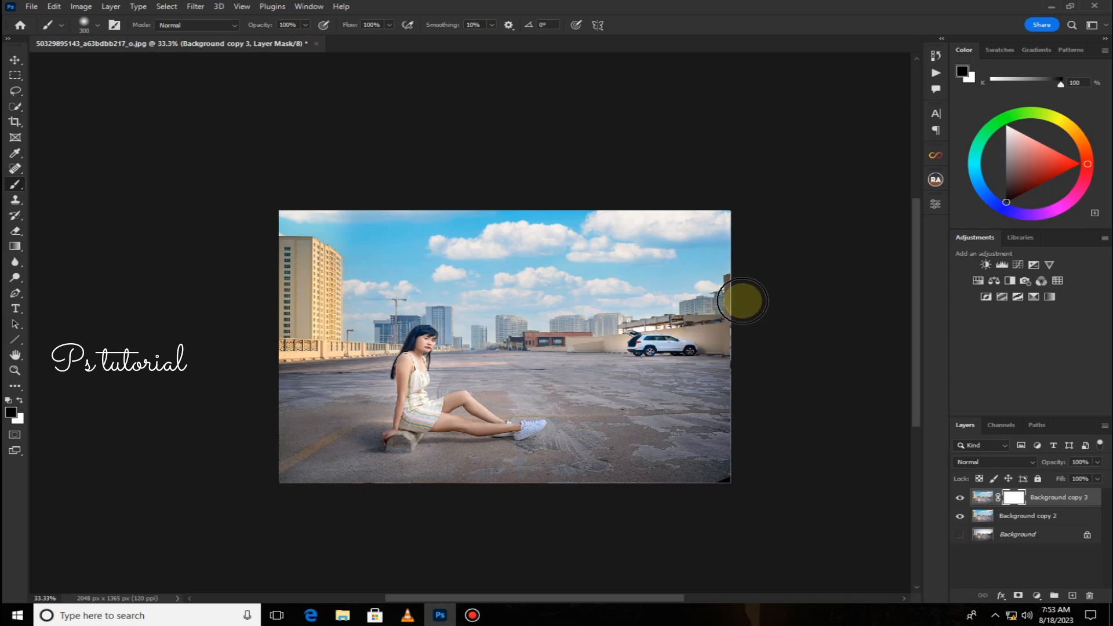
Paint black on the layer mask to hide the red boost along the right edge, lower-left ground and the model's arm.
mouse_move(741, 298)
mouse_down()
mouse_move(738, 278)
mouse_move(668, 270)
mouse_up()
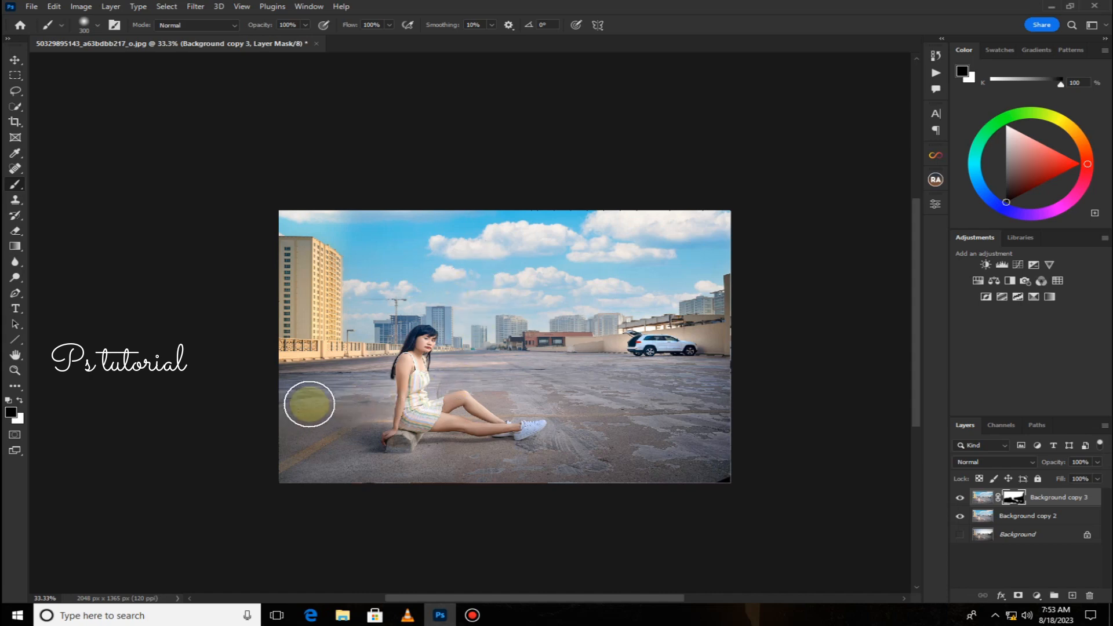
mouse_move(511, 398)
mouse_down()
mouse_move(596, 412)
mouse_move(682, 460)
mouse_move(630, 473)
mouse_move(578, 448)
mouse_up()
key(ctrl+plus)
key(ctrl+plus)
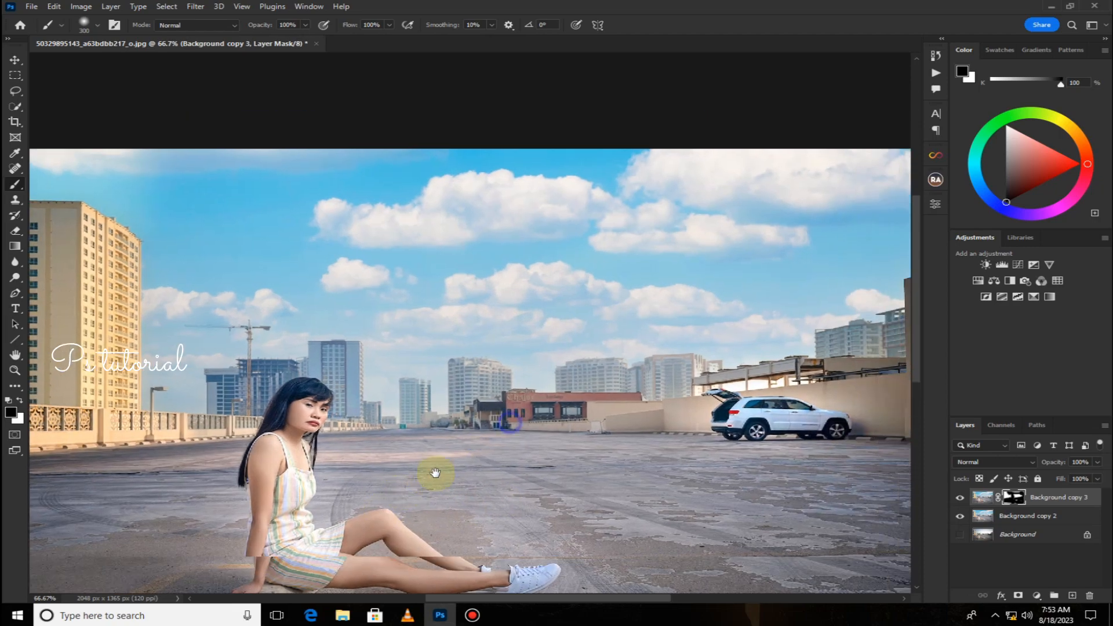
key(ctrl+plus)
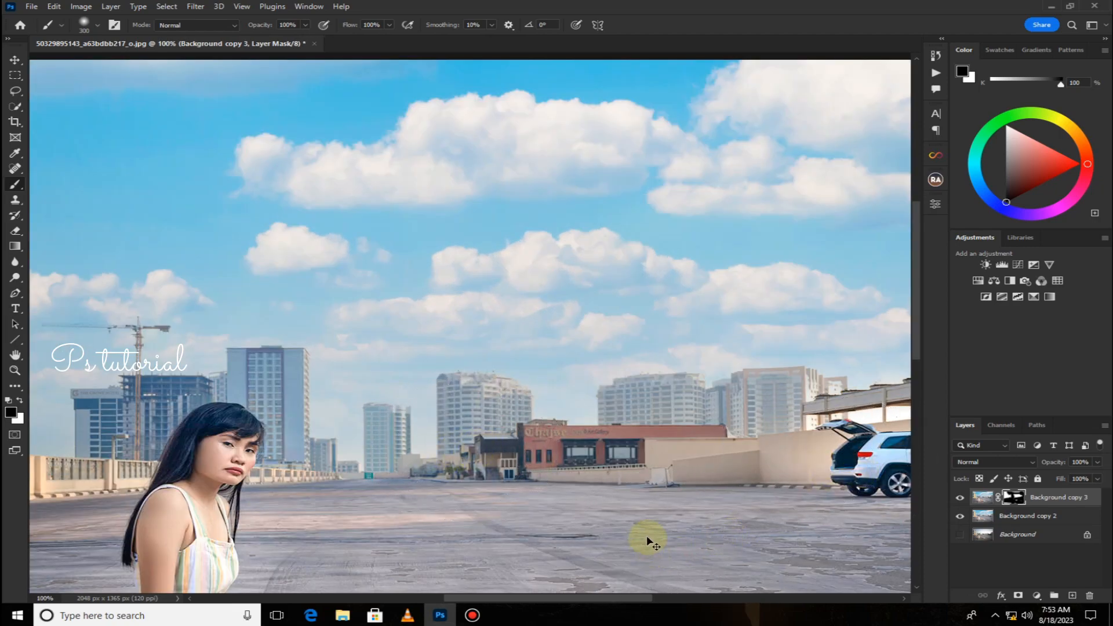
key(ctrl+minus)
key(ctrl+minus)
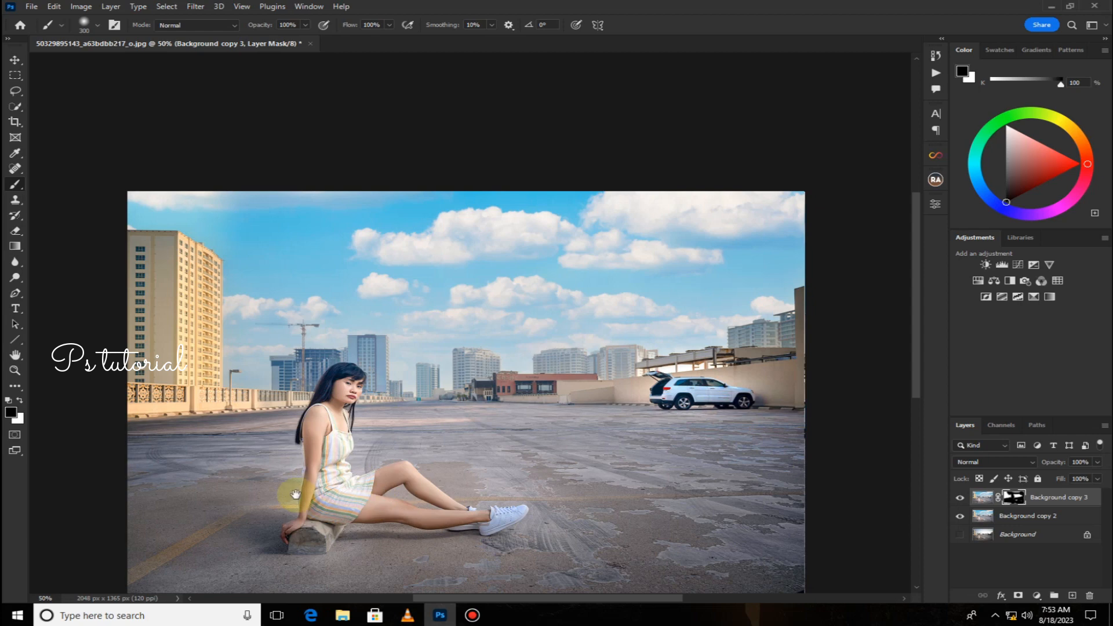
drag(284, 482, 330, 439)
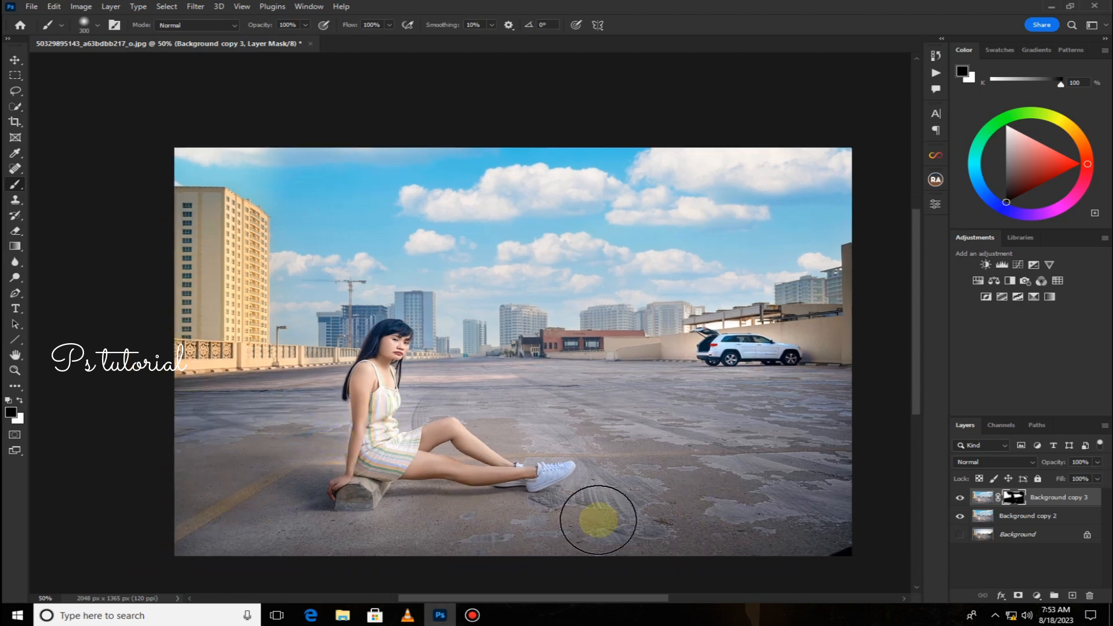
Merge the masked layer down into Background copy 2.
right_click(1064, 508)
click(954, 449)
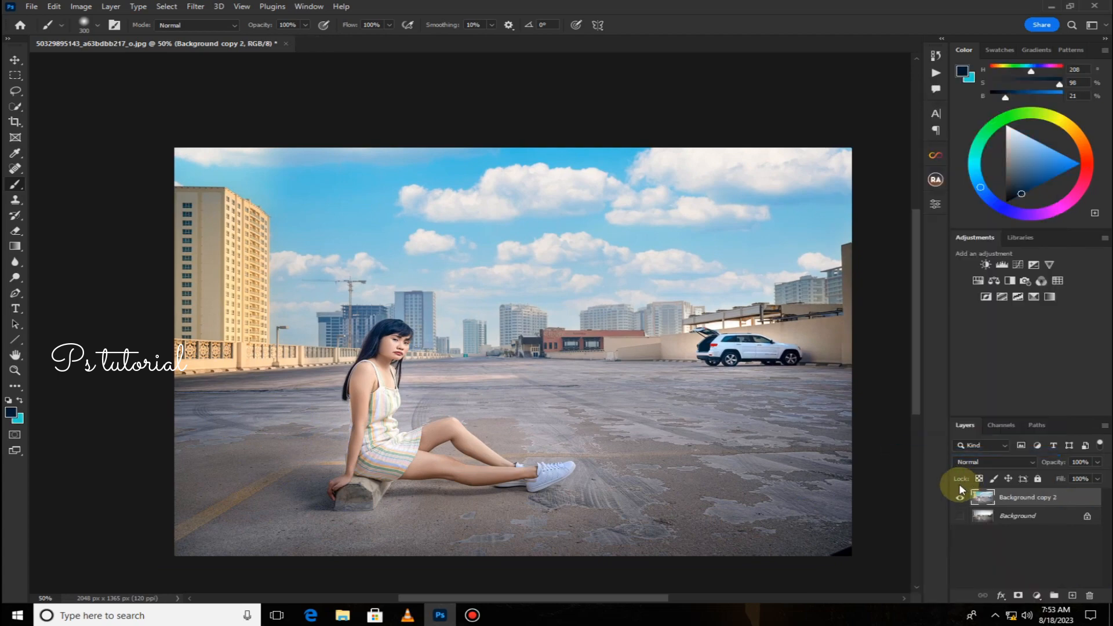
drag(520, 504, 374, 420)
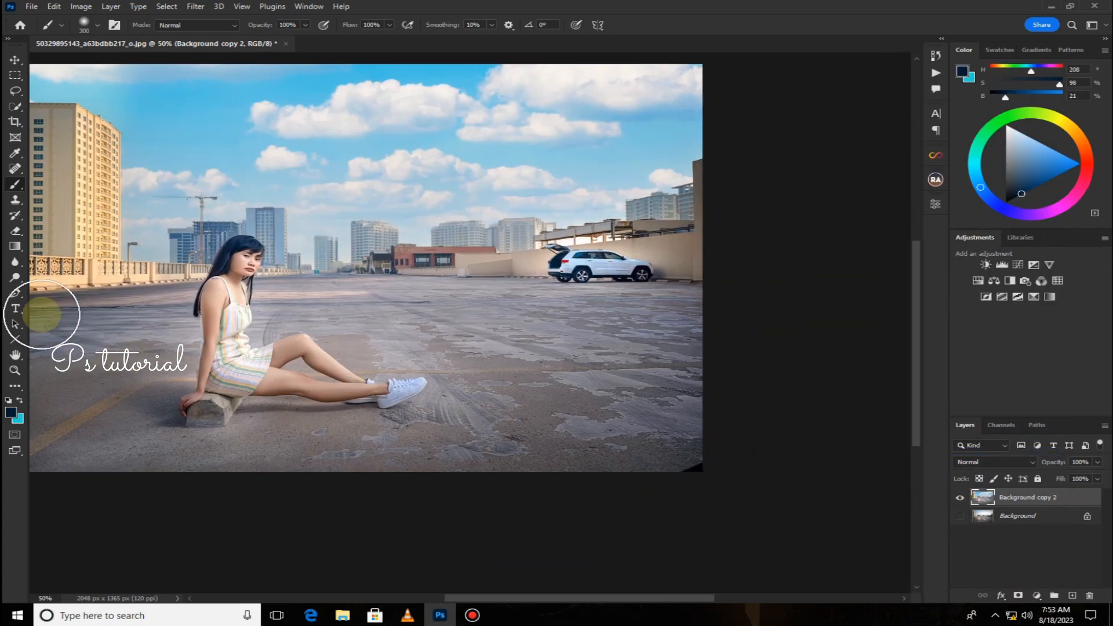
click(14, 168)
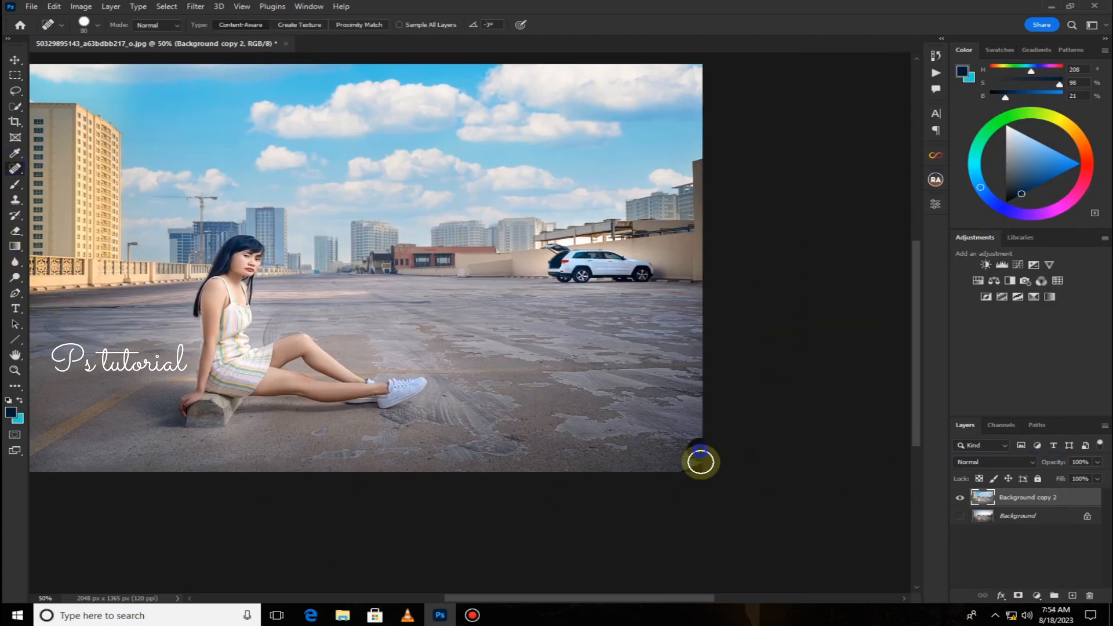
key(ctrl+minus)
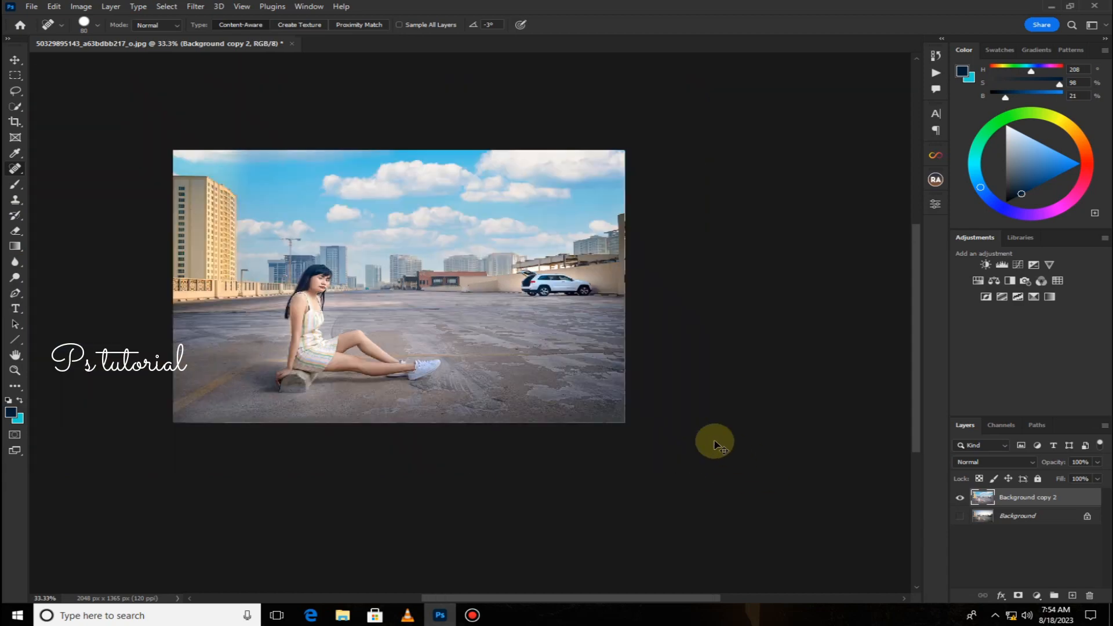
key(ctrl+plus)
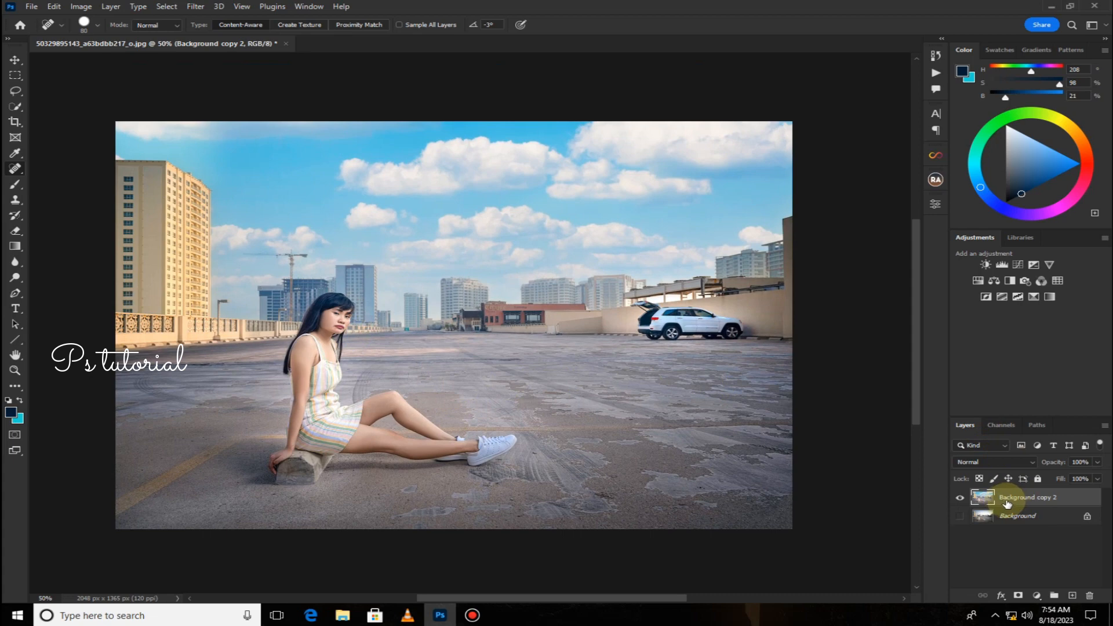
Apply a final Camera Raw Filter raising Exposure to +0.10 and Saturation to +6.
click(194, 5)
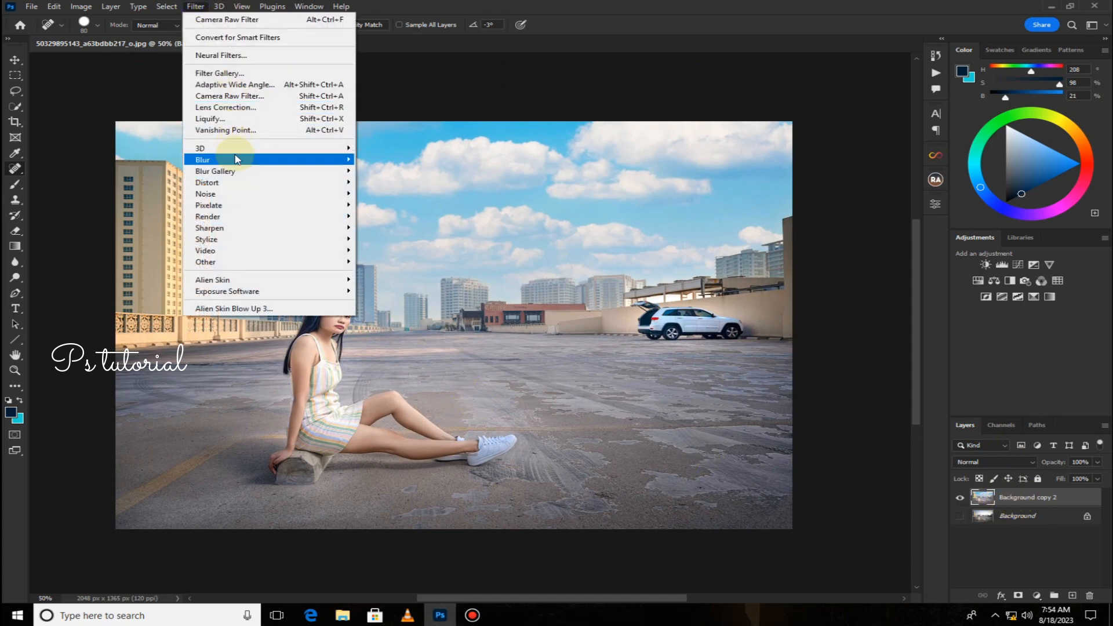
click(237, 97)
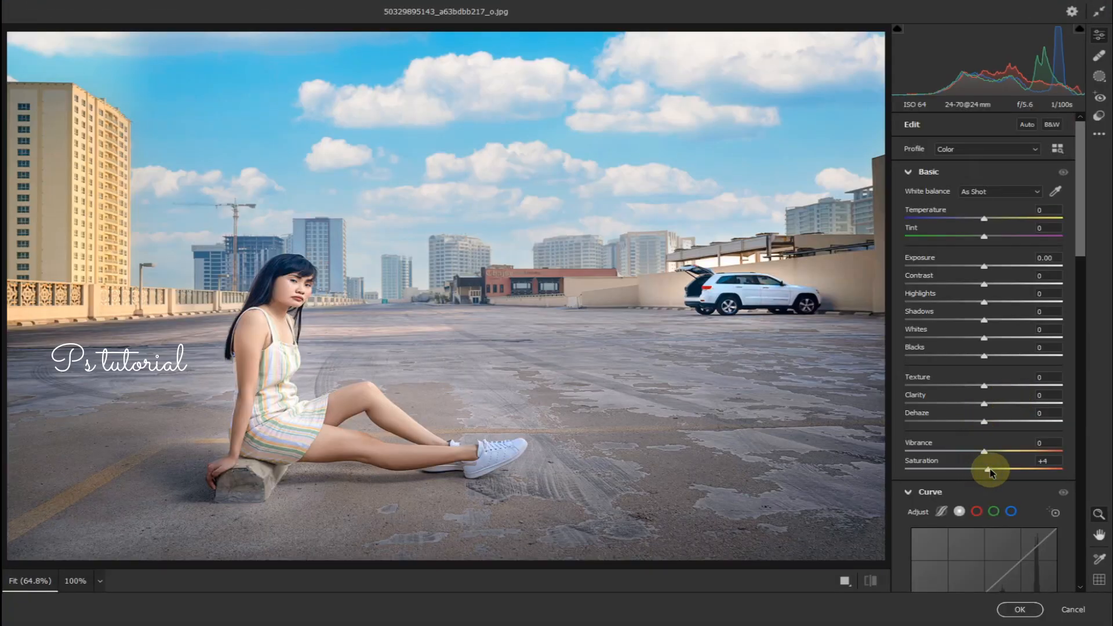
mouse_move(991, 472)
mouse_down()
mouse_move(969, 471)
mouse_move(989, 477)
mouse_up()
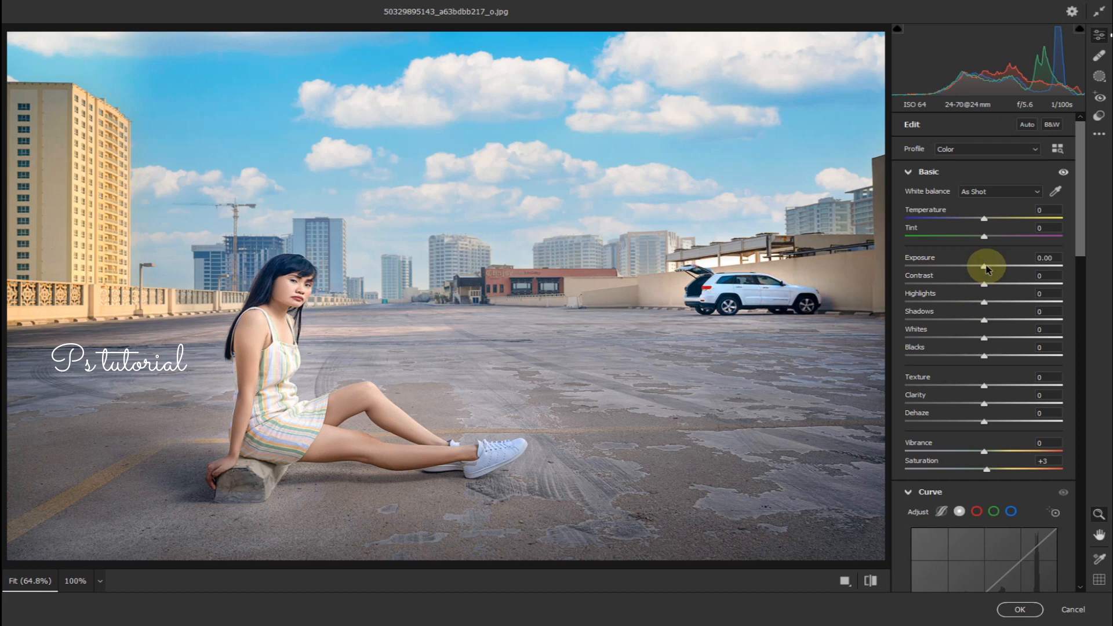
drag(987, 269, 989, 268)
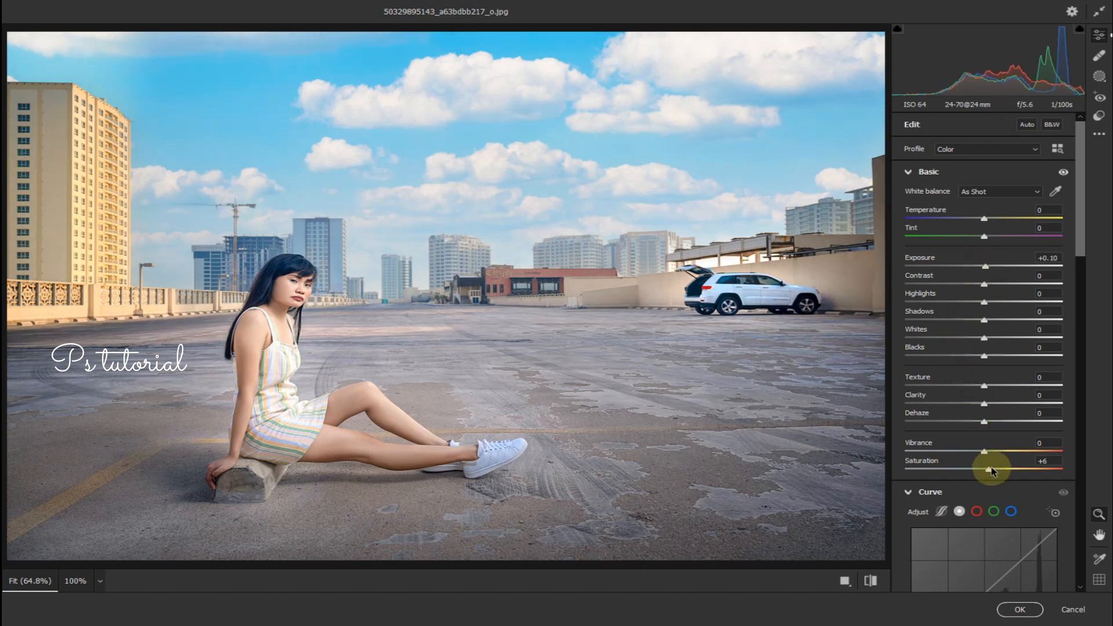
click(1002, 614)
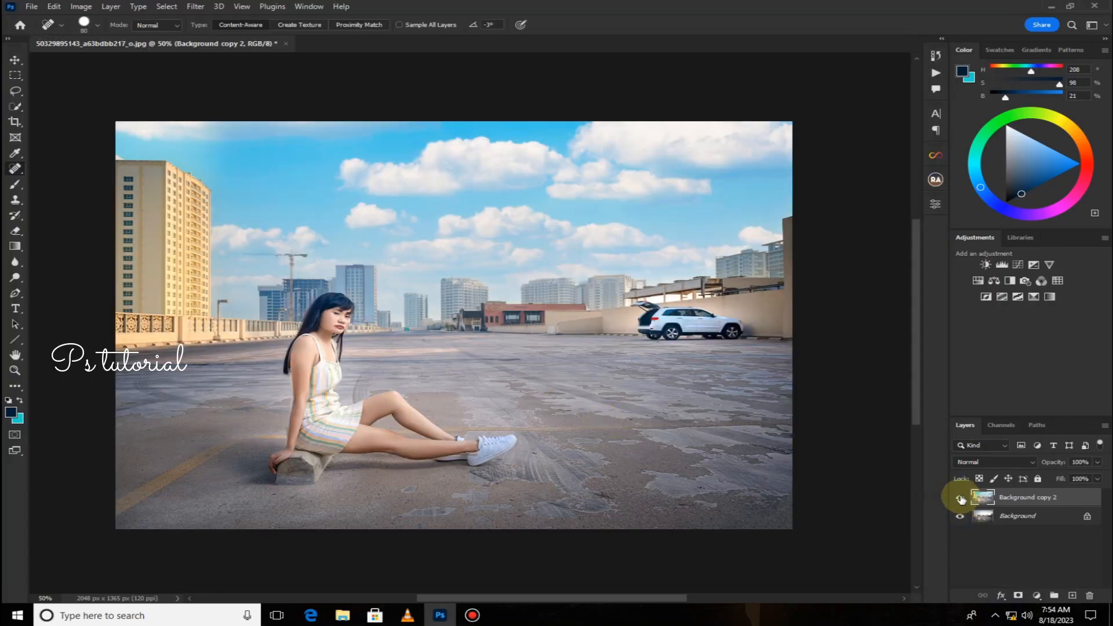
Toggle the edited layer's visibility to compare the result with the original photo.
click(960, 499)
click(960, 499)
click(960, 499)
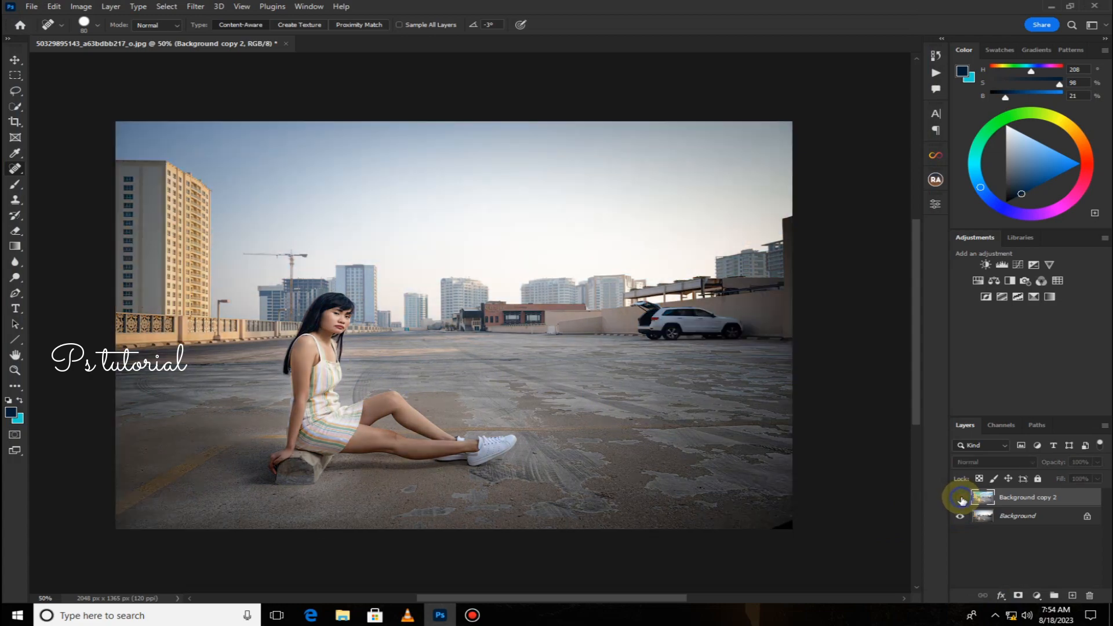
click(960, 499)
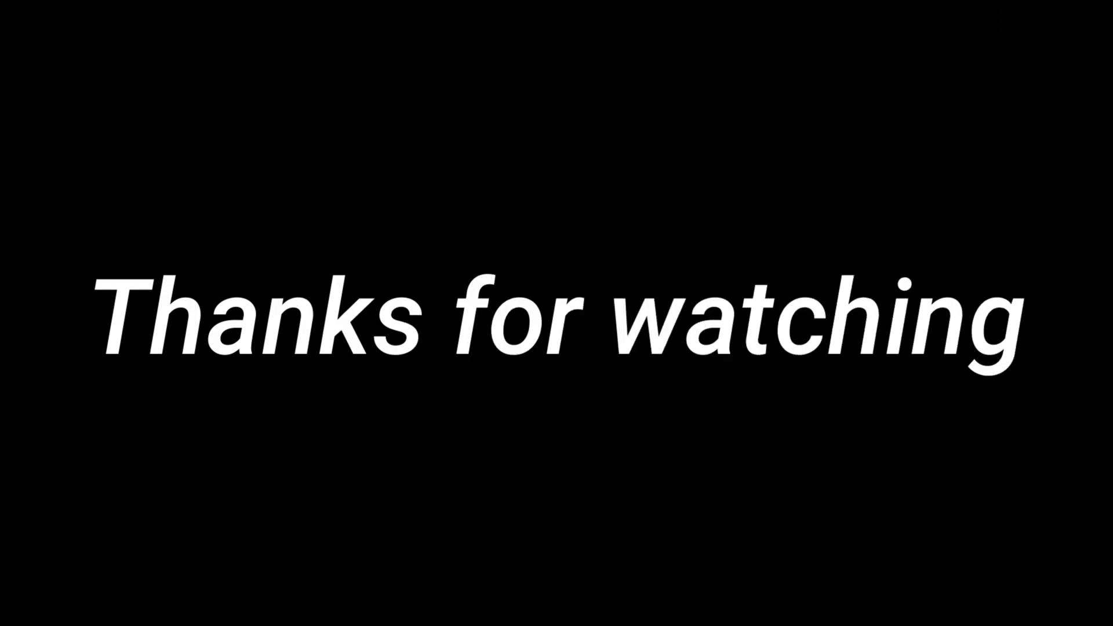